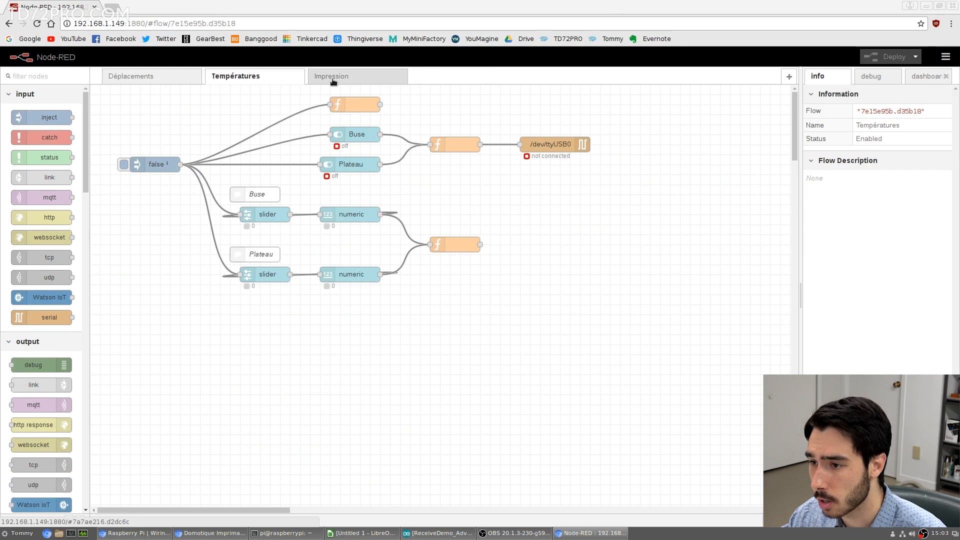
- Look through the Impression, Températures and Déplacements flows in Node-RED
left_click(334, 79)
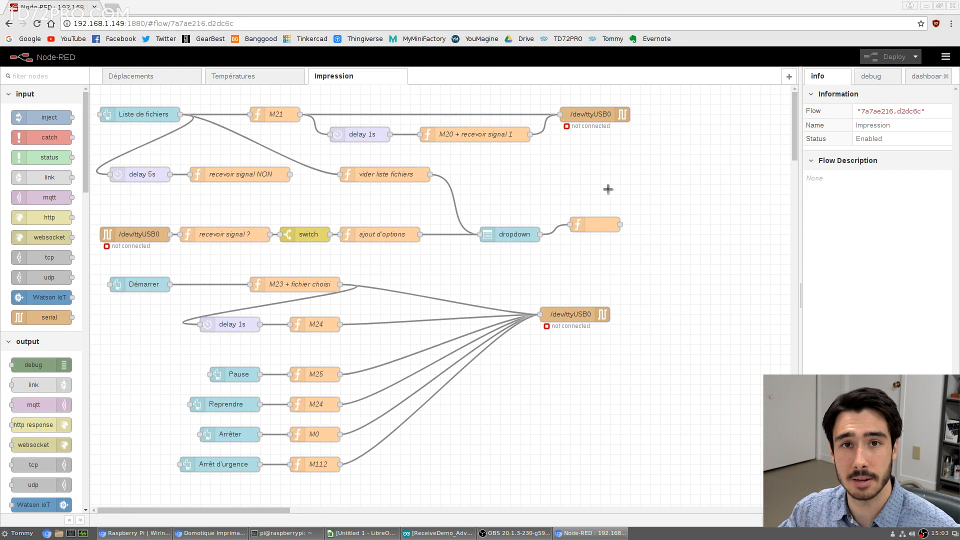
left_click(265, 76)
left_click(145, 76)
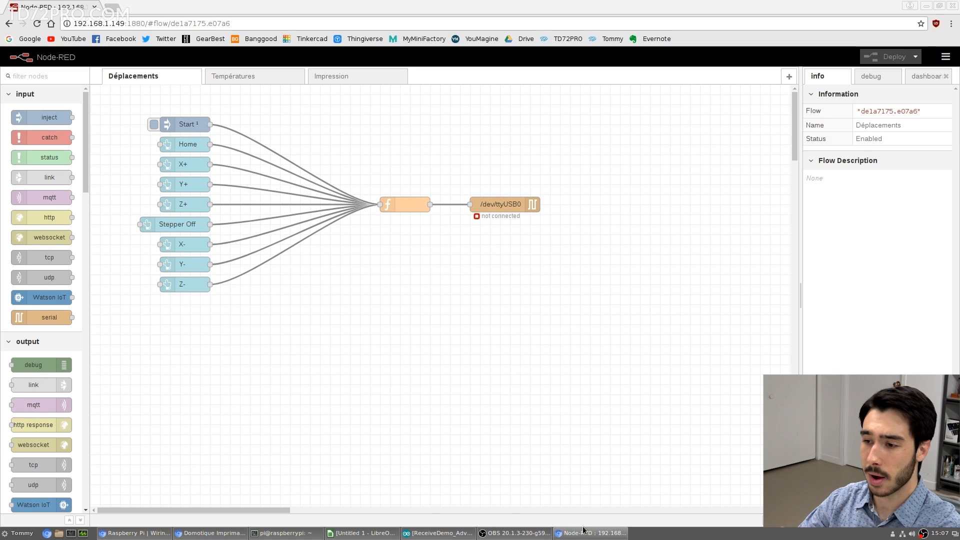
- Switch to the wiringPi Download and Install page and review its installation commands down to the build script
left_click(927, 6)
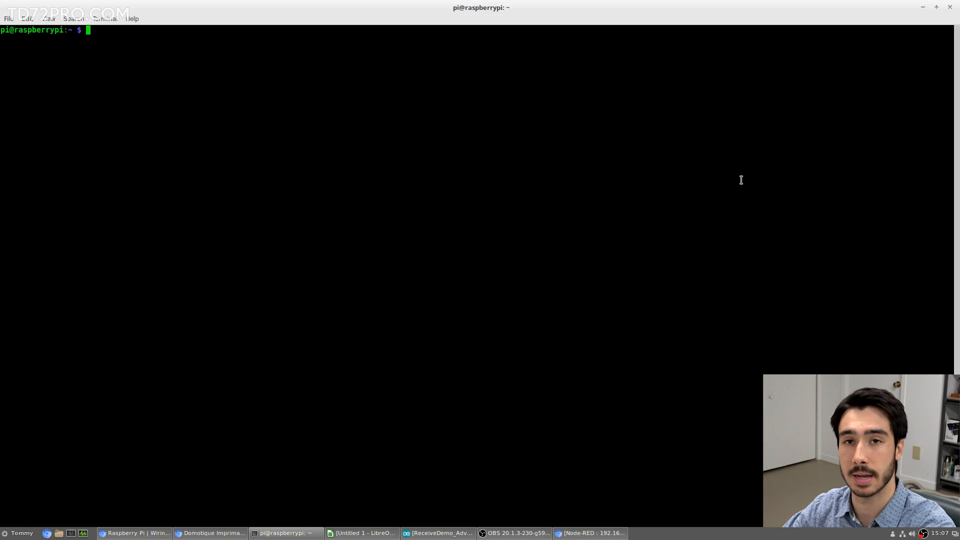
key("alt+Tab")
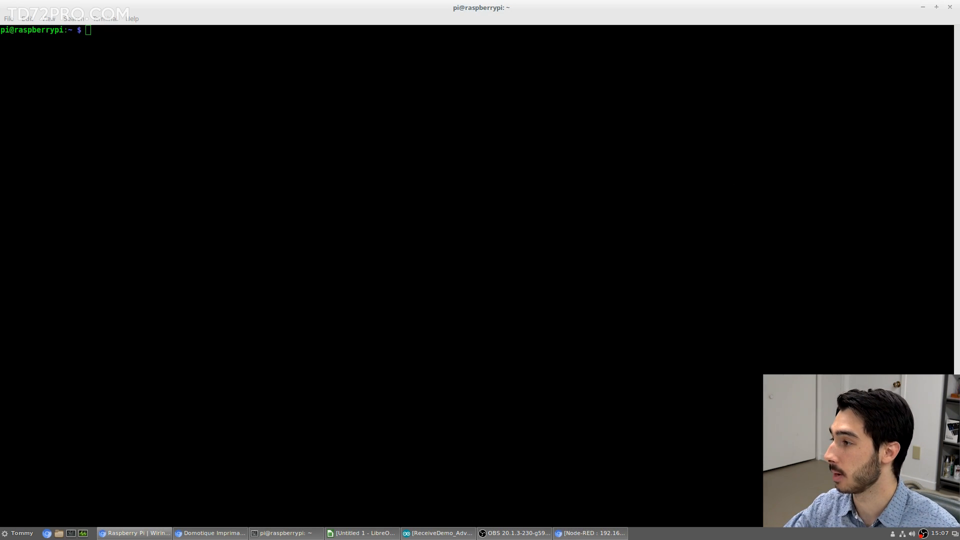
left_click_drag(959, 39, 550, 1)
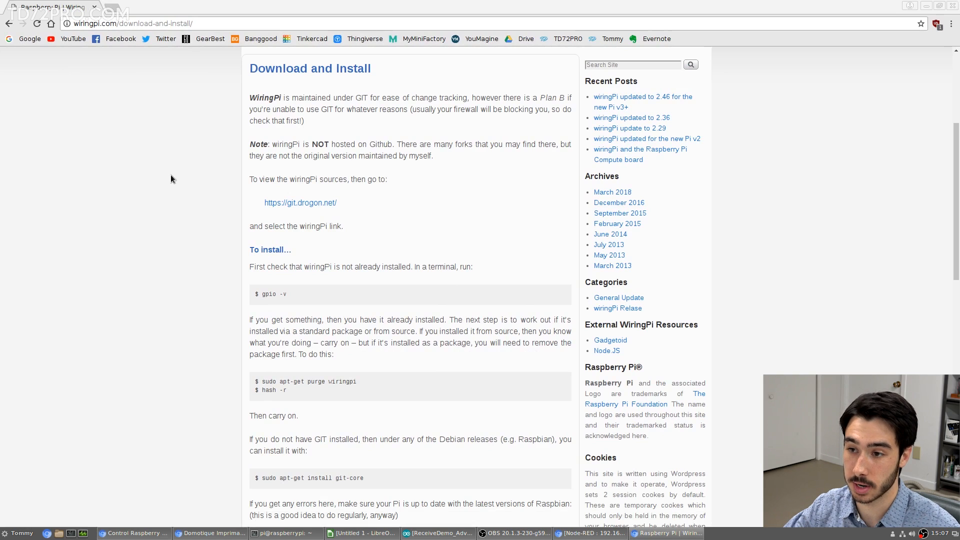
left_click(204, 23)
left_click(148, 134)
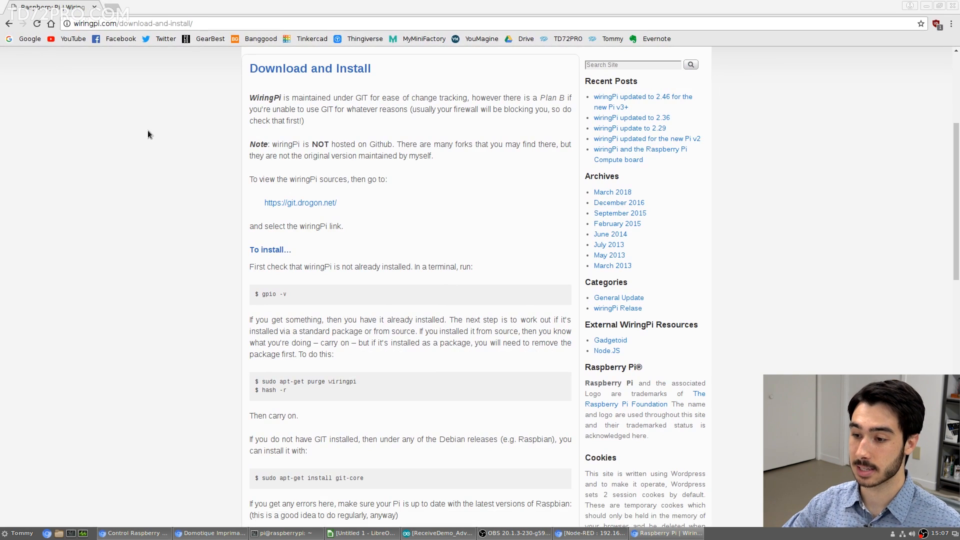
scroll(170, 149, "down", 5)
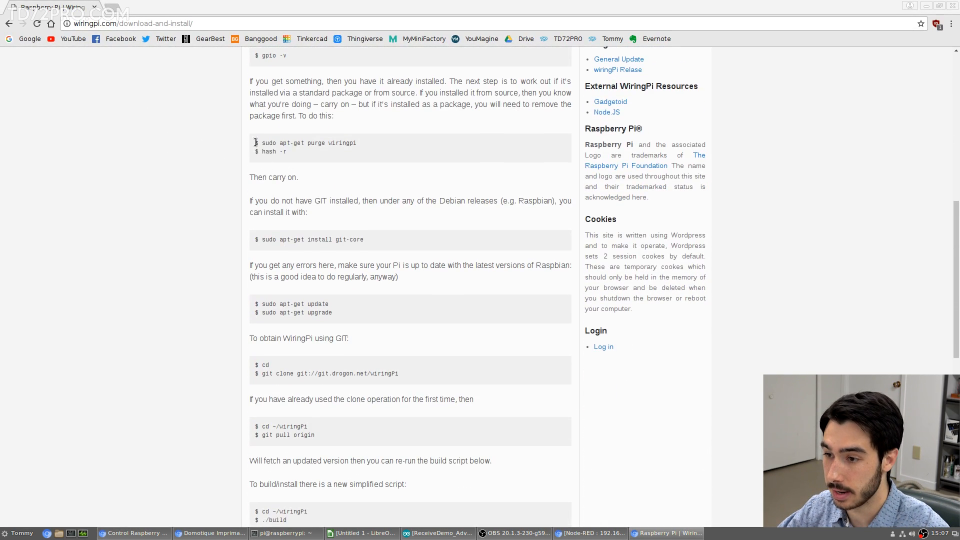
left_click_drag(255, 143, 484, 424)
scroll(485, 423, "down", 6)
left_click(160, 302)
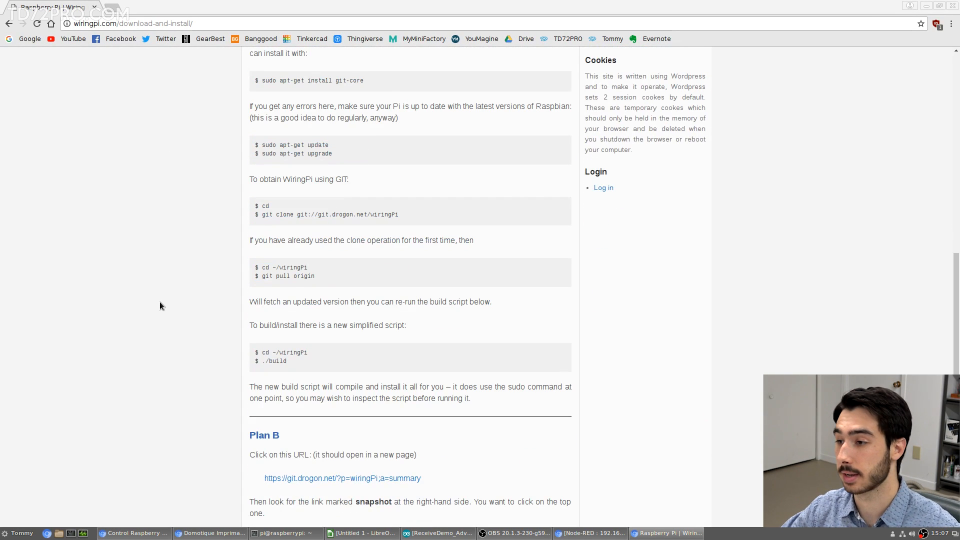
- Switch to the tutorial on 433MHz wireless sockets and examine its transmitter/receiver wiring diagram at full size, returning to the article after viewing it
left_click(952, 5)
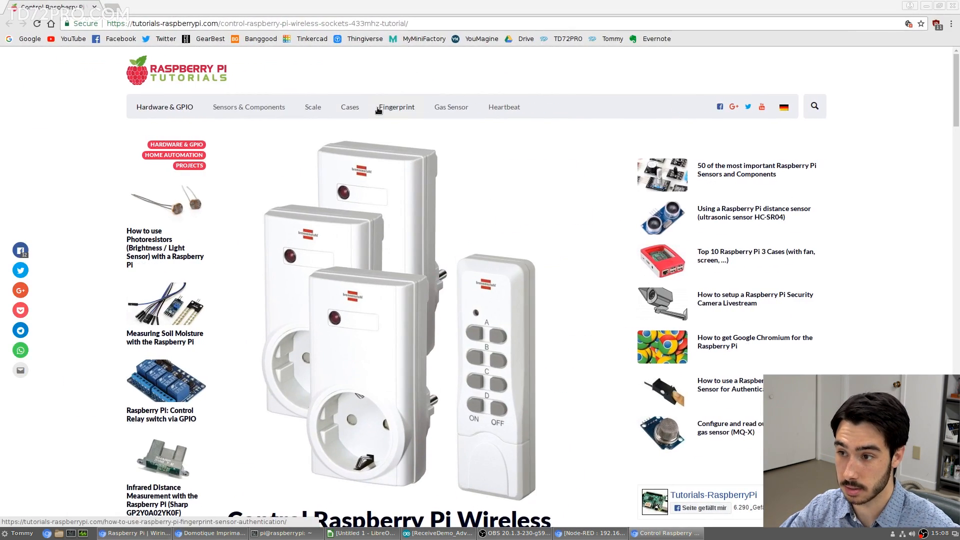
left_click(402, 24)
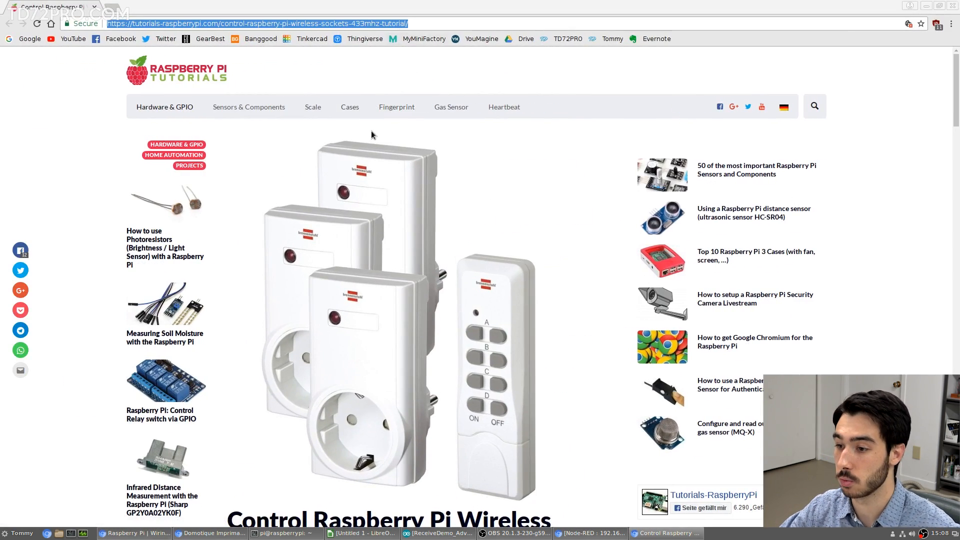
scroll(473, 165, "down", 4)
scroll(375, 230, "up", 3)
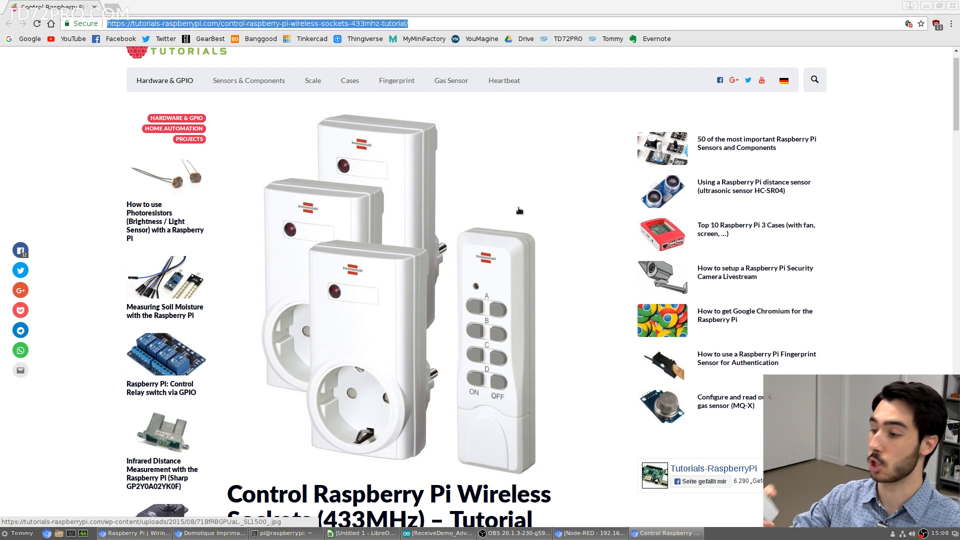
scroll(433, 258, "down", 10)
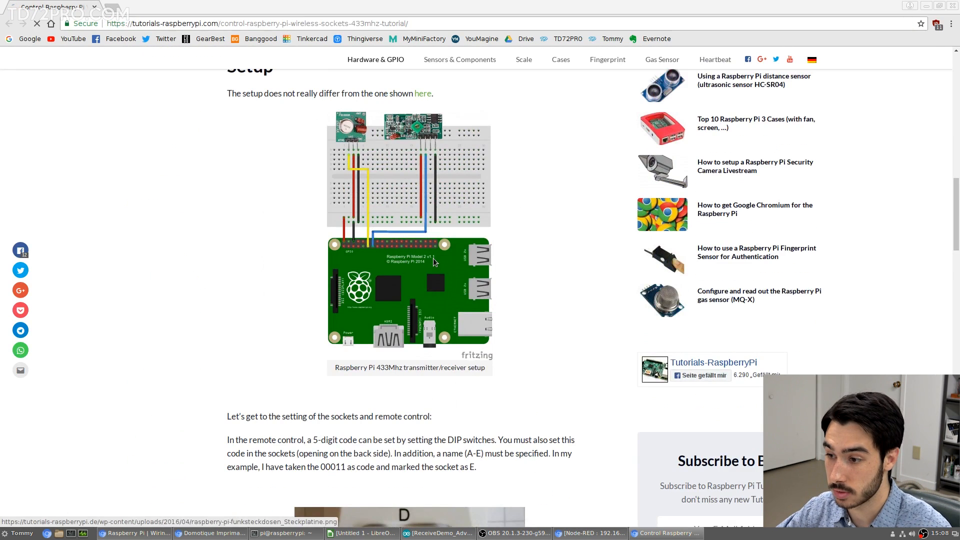
left_click(433, 258)
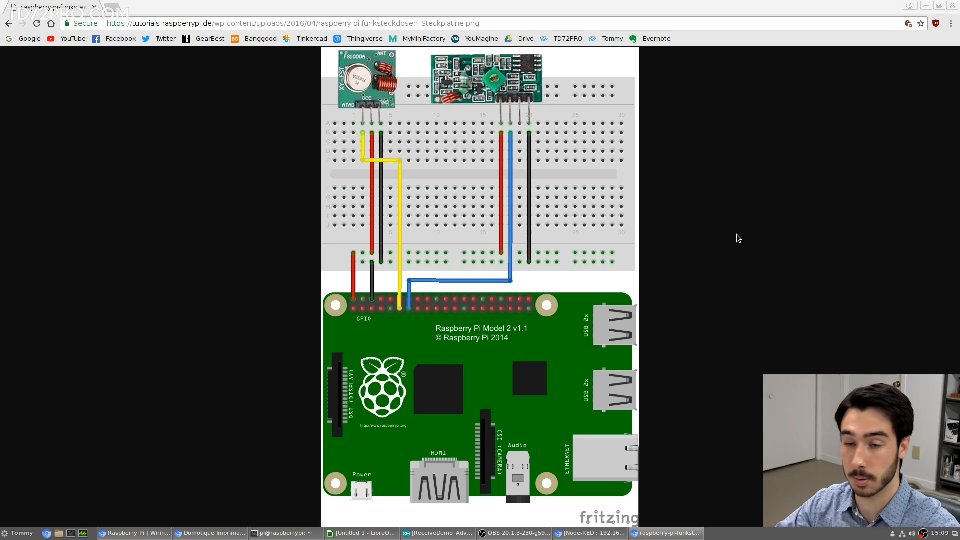
key("alt+Left")
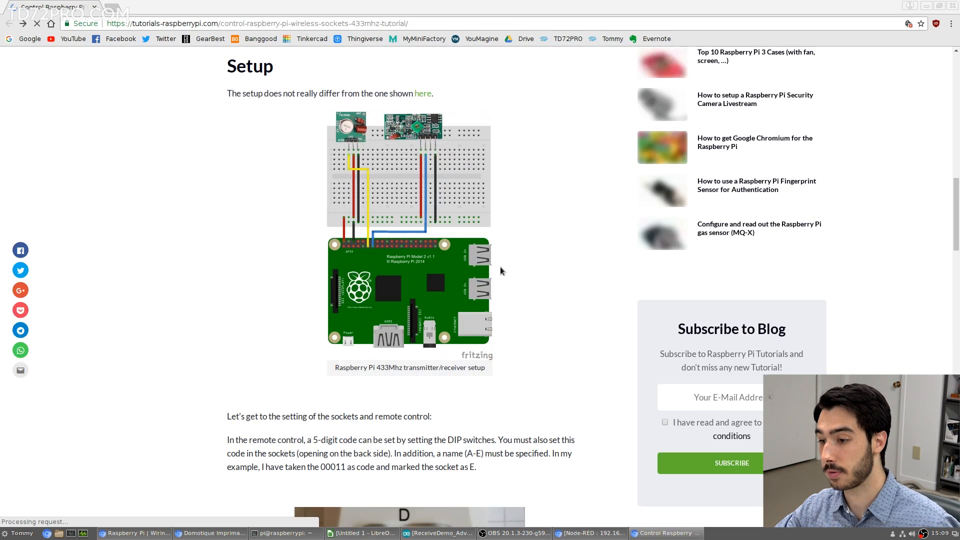
- Review the tutorial's photos of the DIP switches on the remote control and the wireless socket
scroll(500, 266, "down", 3)
scroll(515, 279, "down", 5)
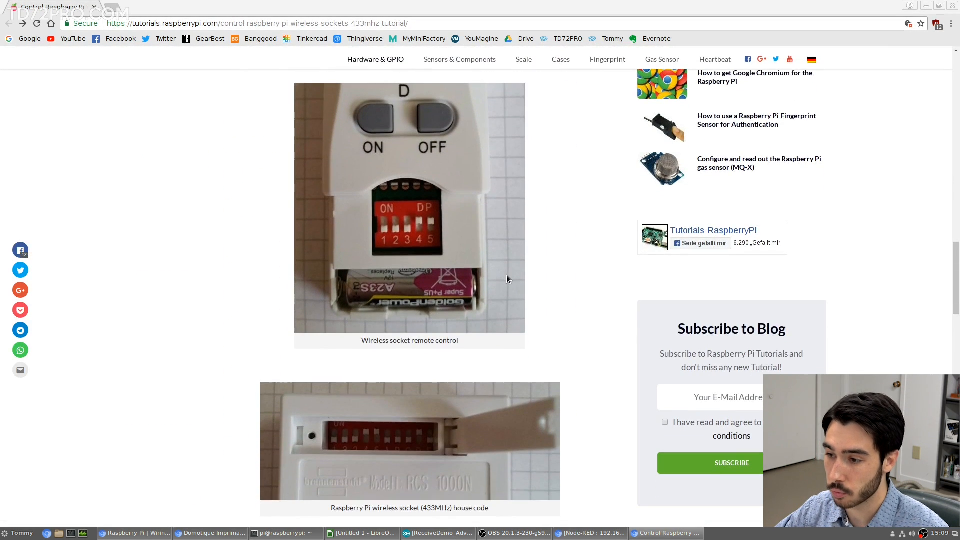
scroll(354, 175, "down", 3)
scroll(451, 327, "up", 3)
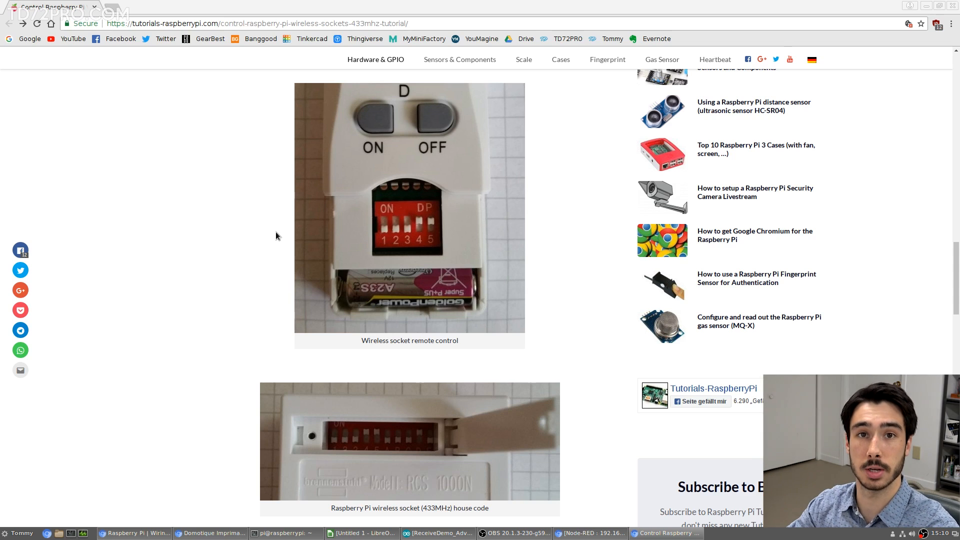
- Review the tutorial's commands for installing git-core, cloning the 433Utils repository and compiling it with make all
scroll(196, 223, "down", 1)
scroll(195, 221, "down", 10)
scroll(153, 214, "up", 3)
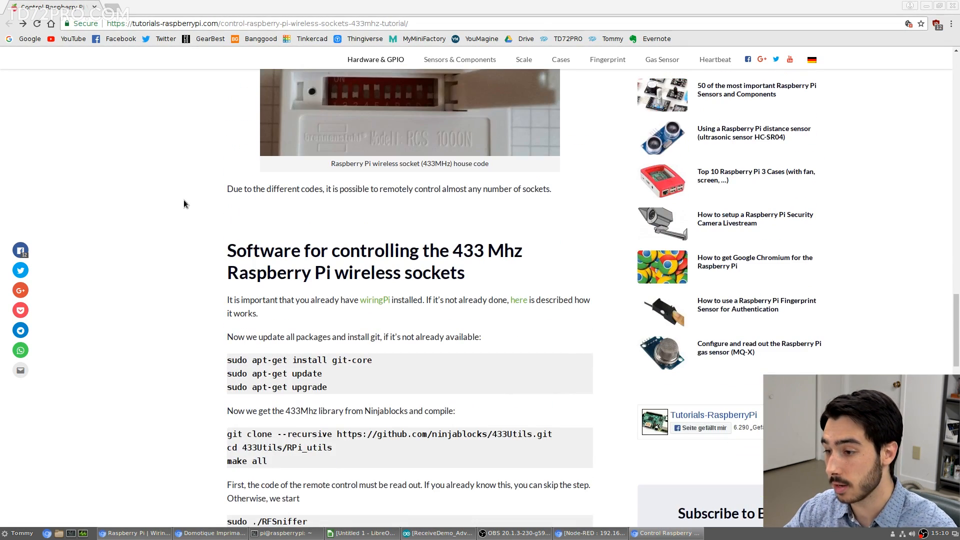
scroll(184, 200, "down", 1)
scroll(183, 207, "down", 1)
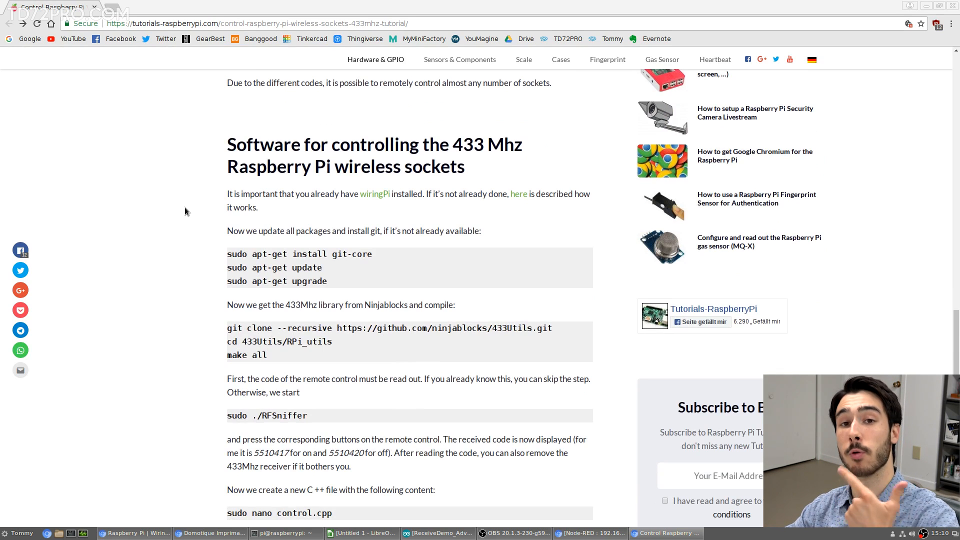
scroll(181, 240, "down", 1)
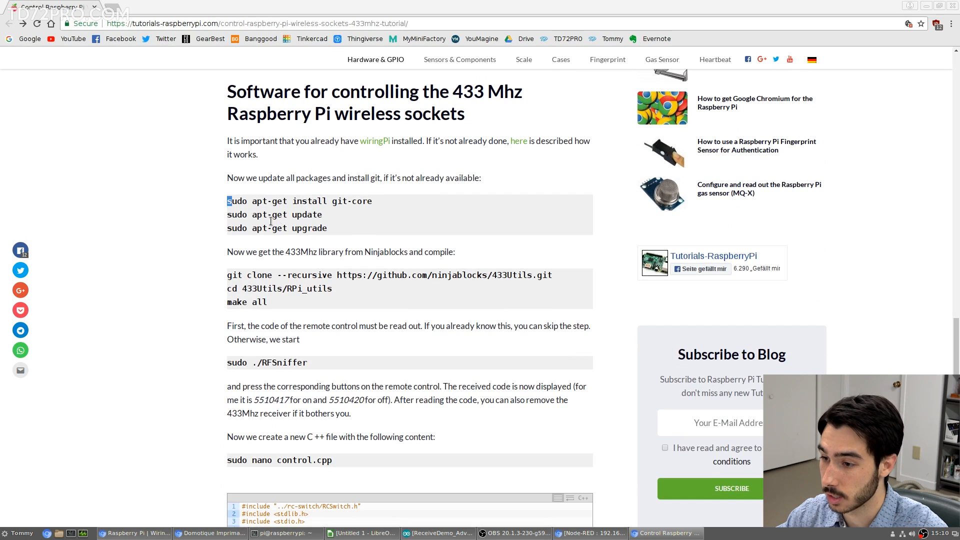
left_click_drag(227, 200, 331, 232)
left_click(391, 225)
left_click_drag(373, 201, 332, 200)
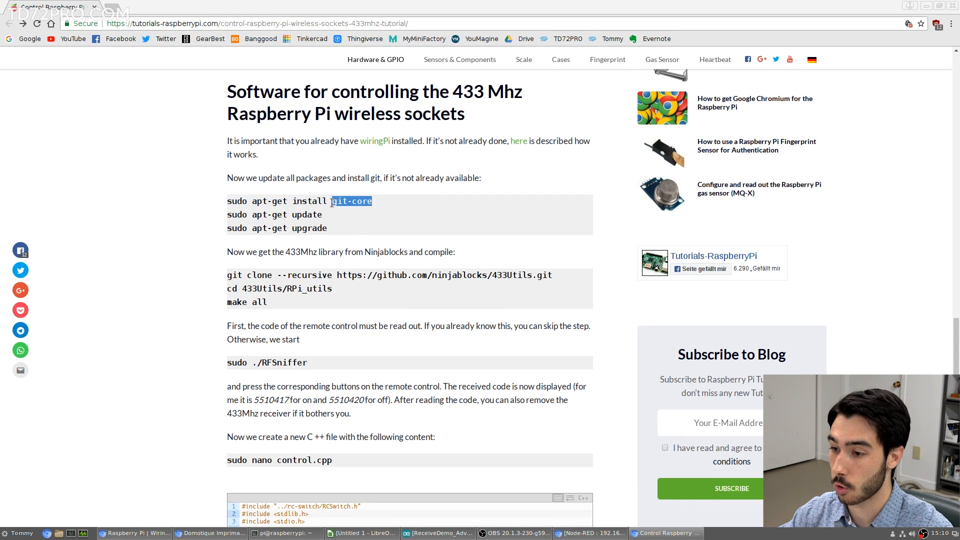
scroll(332, 200, "down", 1)
mouse_move(227, 222)
left_mouse_down()
mouse_move(270, 252)
mouse_move(568, 224)
left_mouse_up()
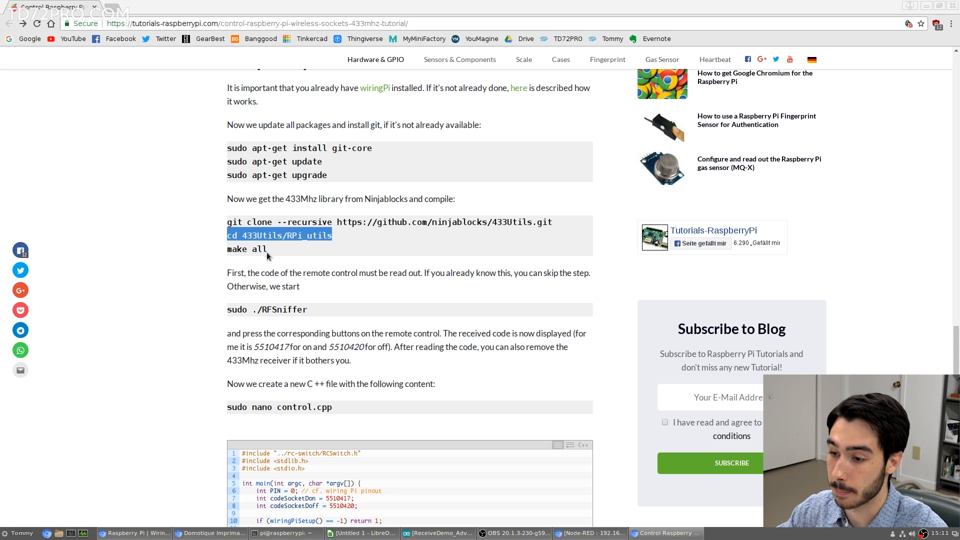
left_click_drag(268, 249, 228, 250)
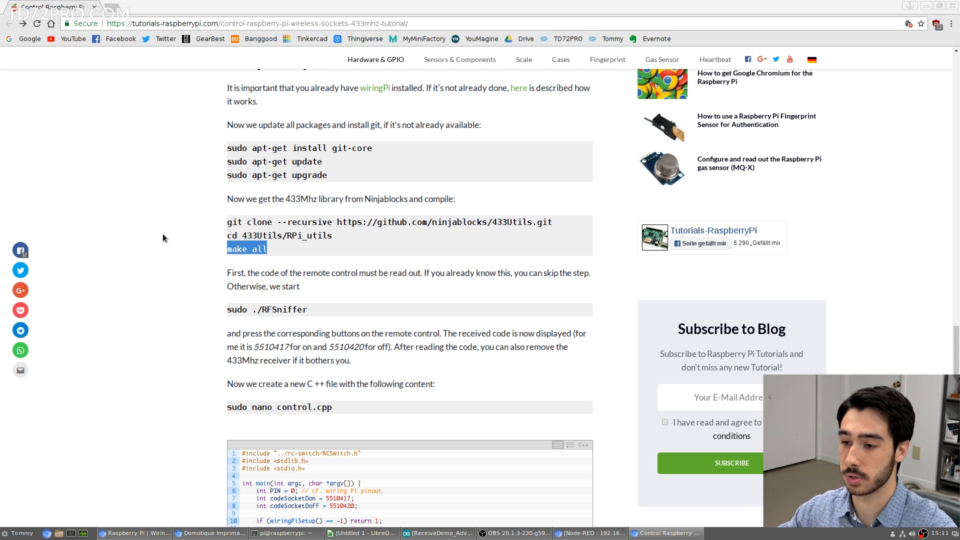
- Read the tutorial's section on reading out the remote's codes and highlight the sudo ./RFSniffer command
scroll(216, 215, "down", 3)
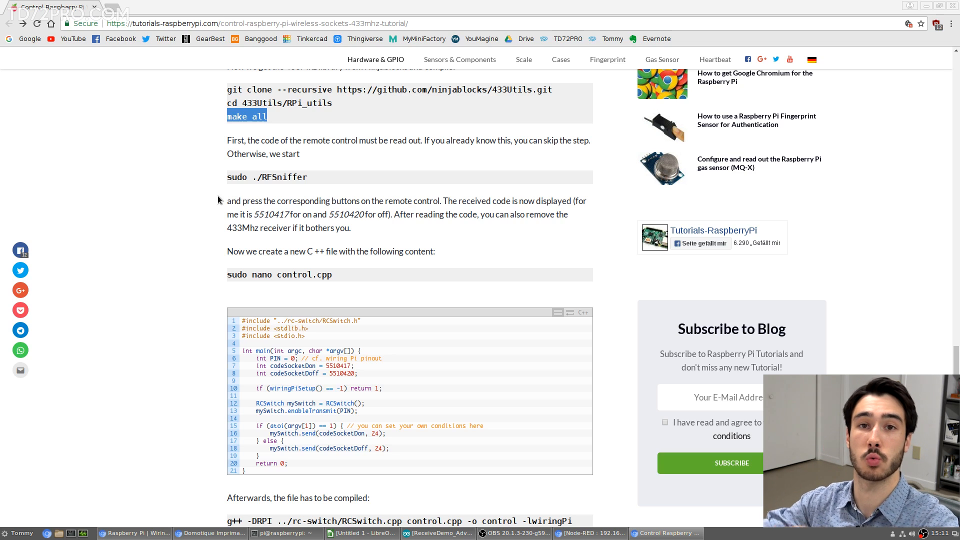
left_click(349, 201)
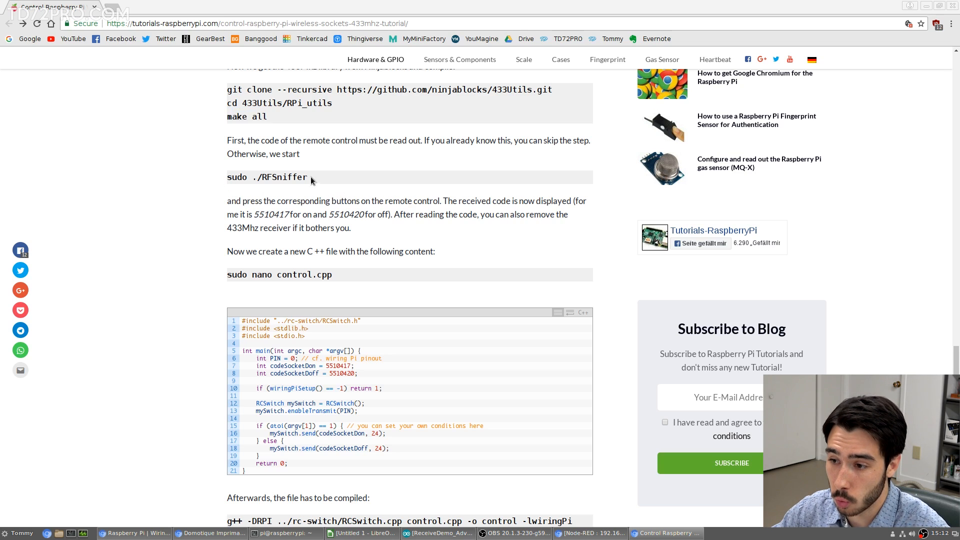
left_click_drag(311, 176, 224, 178)
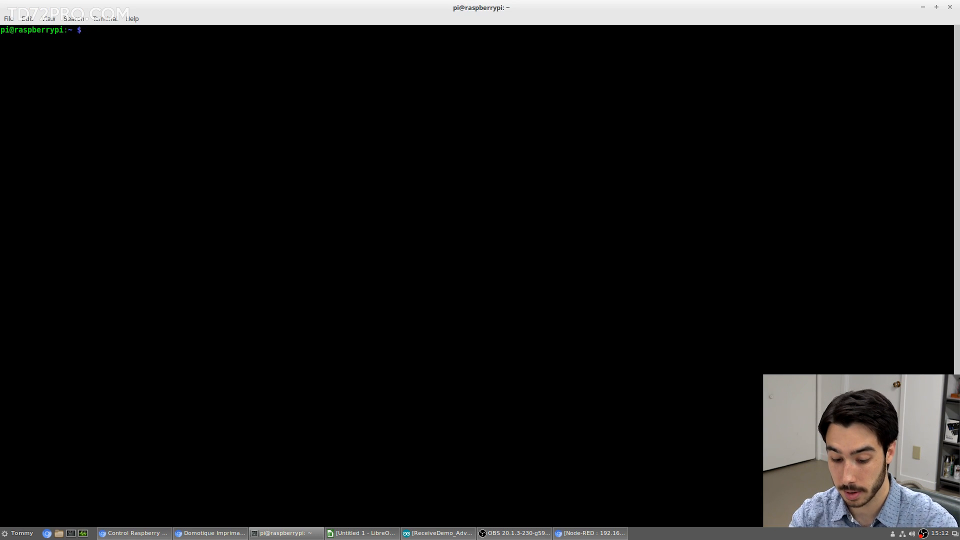
- In the Raspberry Pi terminal, change to the 433Utils/RPi_utils directory and list its files to locate RFSniffer
type("cd 433")
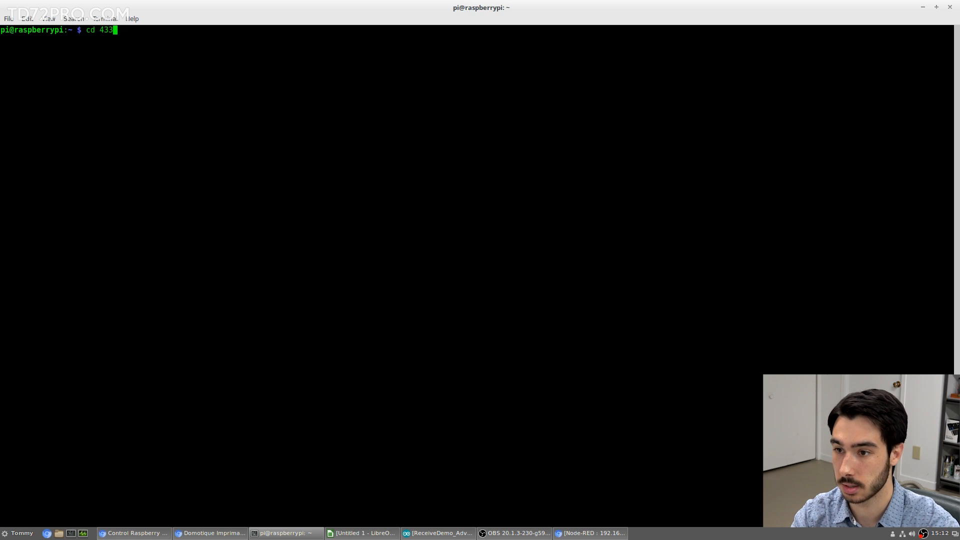
key("Tab")
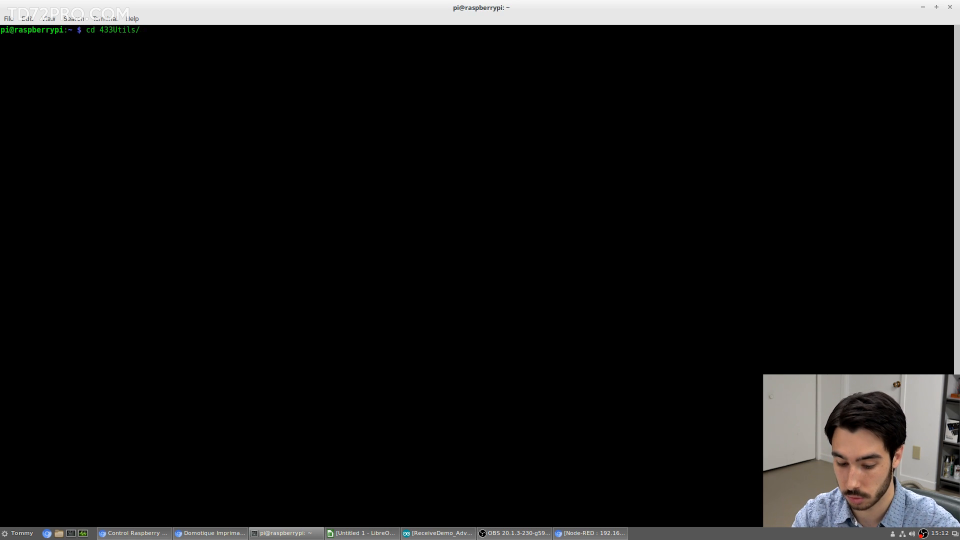
type("RP")
key("Tab")
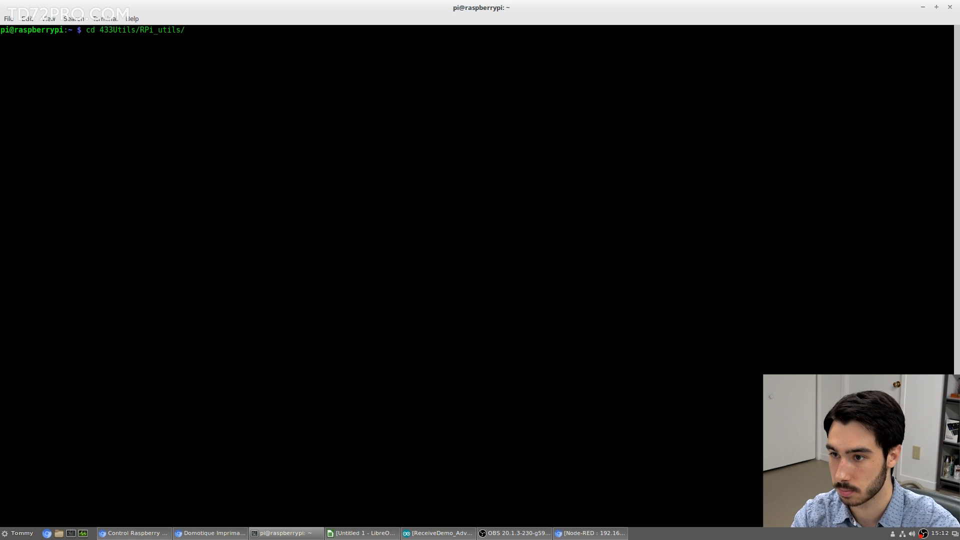
key("Return")
type("ls")
key("Return")
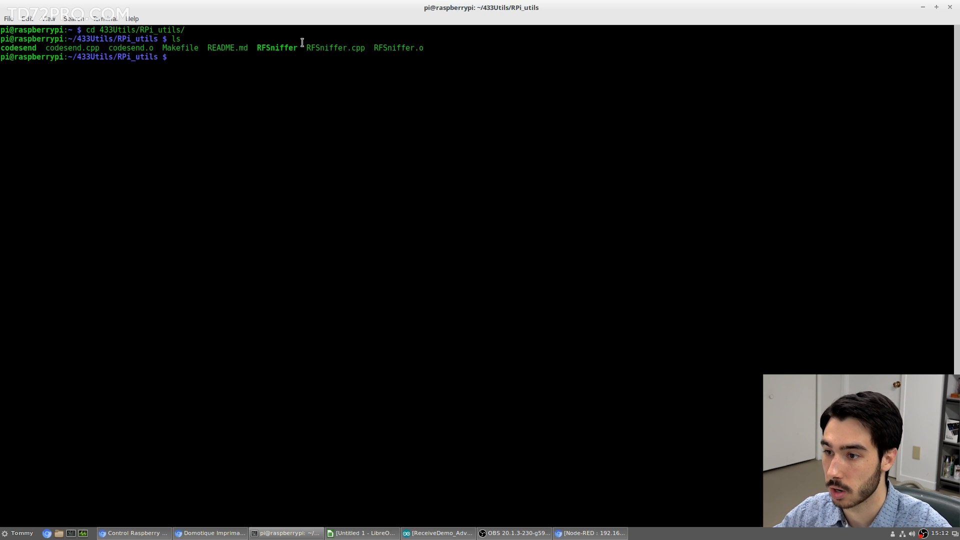
left_click_drag(256, 45, 298, 48)
left_click(338, 103)
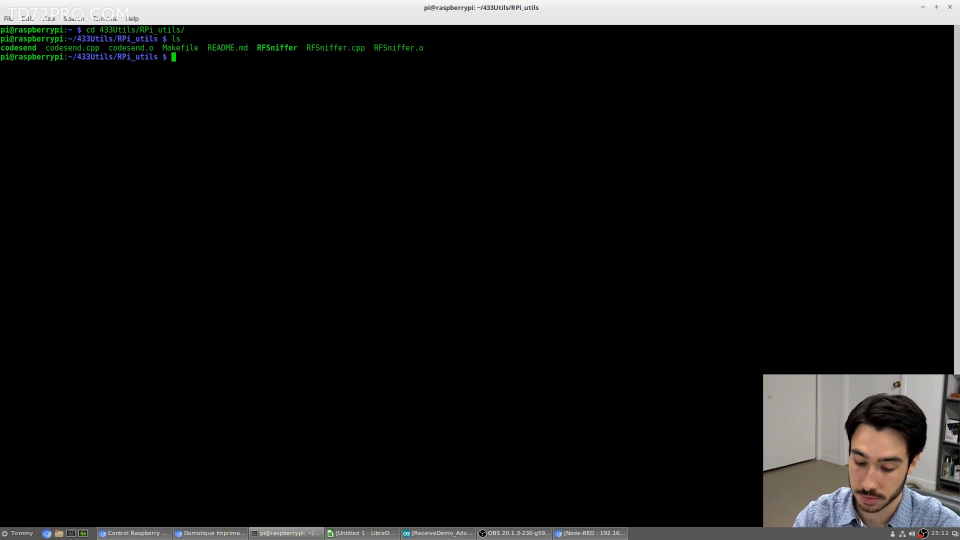
- Run sudo ./RFSniffer to listen for the remote's codes, and stop the program
type("sudo ./RFSniffer")
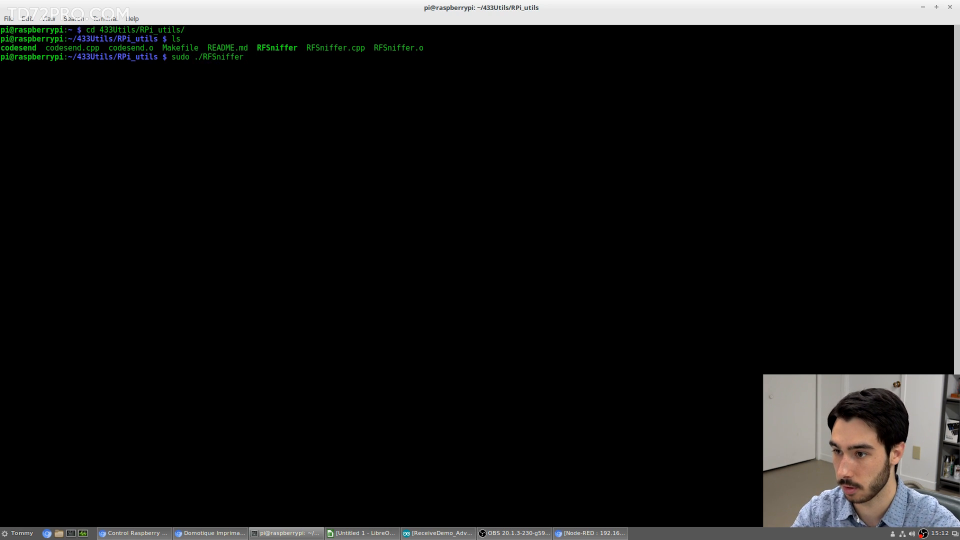
key("Return")
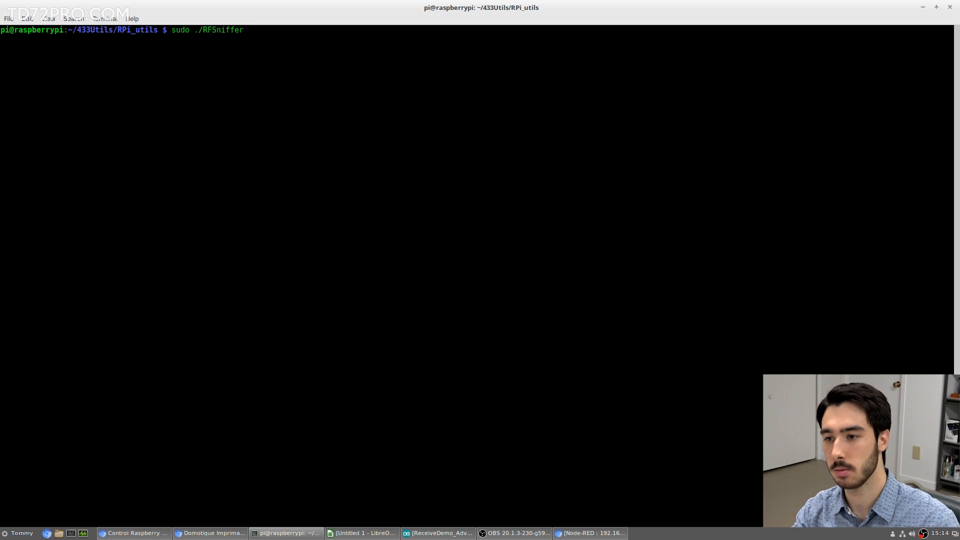
key("Return")
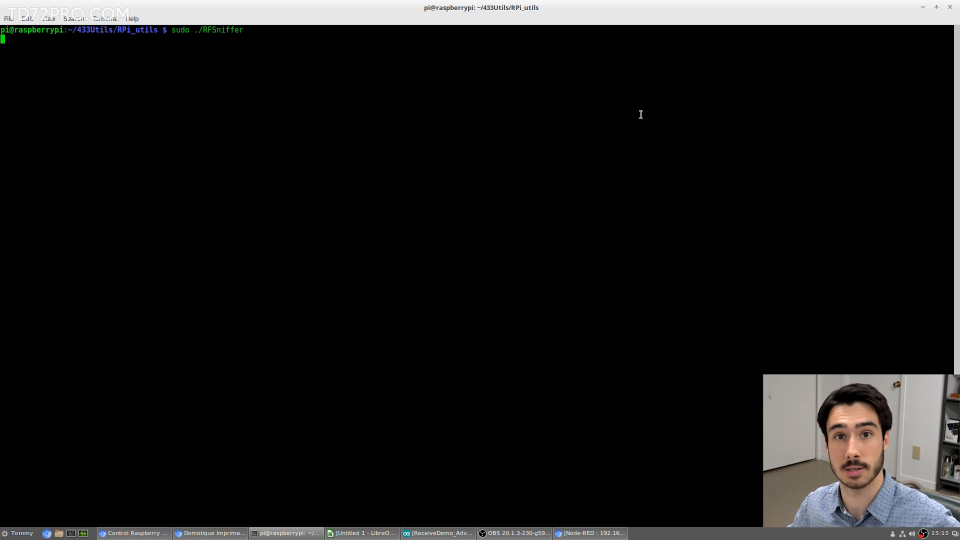
key("ctrl+c")
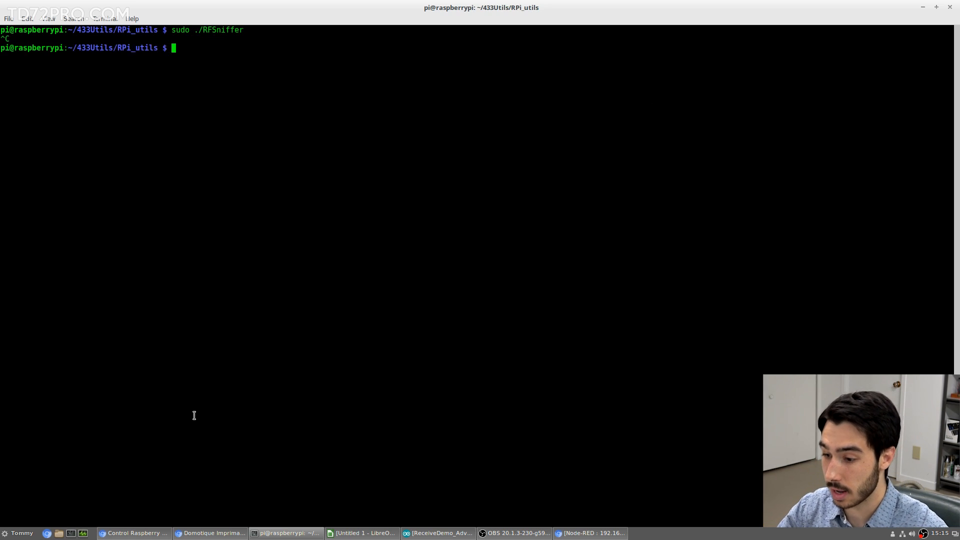
- Switch to the ReceiveDemo_Advanced sketch in the Arduino IDE
left_click(439, 533)
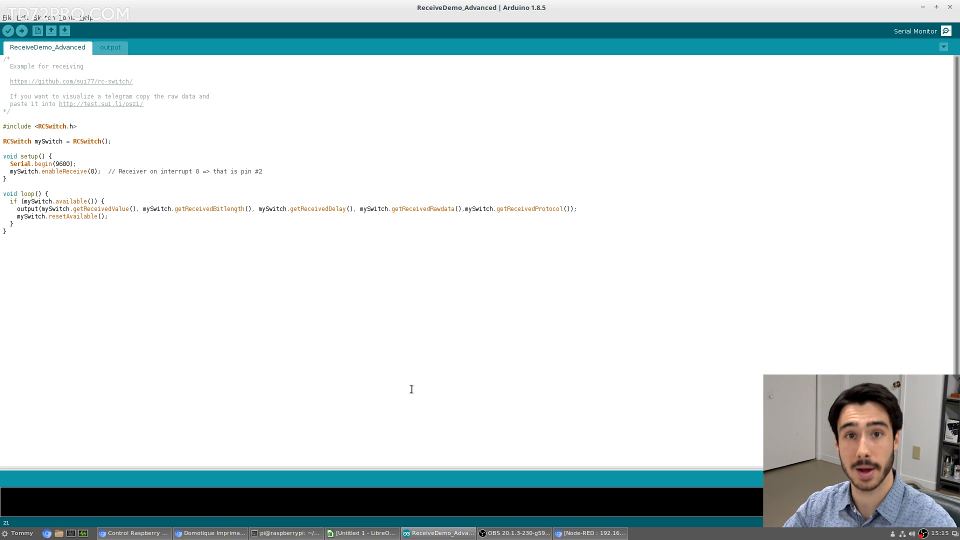
- Search the Library Manager for rc-switch, select the matching library entry to check it, and close the manager
left_click(420, 363)
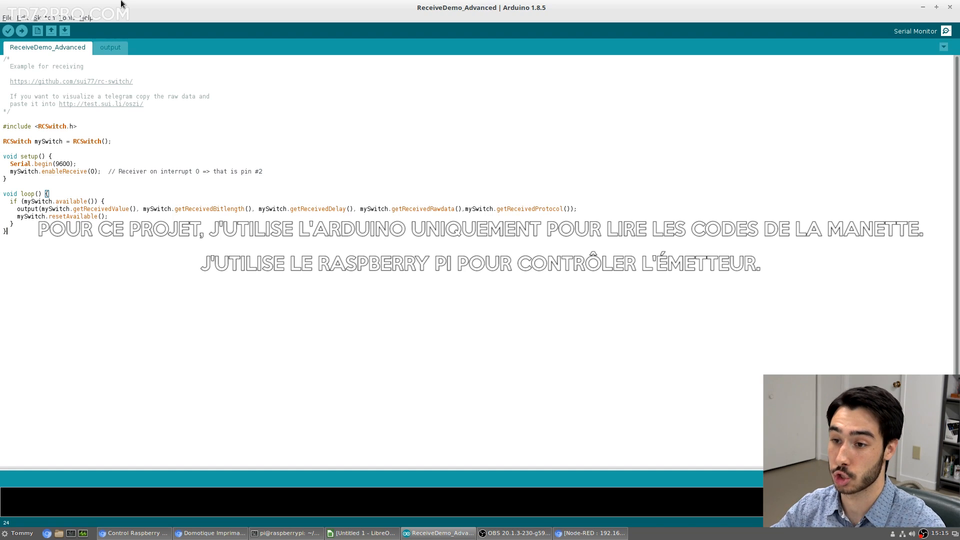
left_click(44, 19)
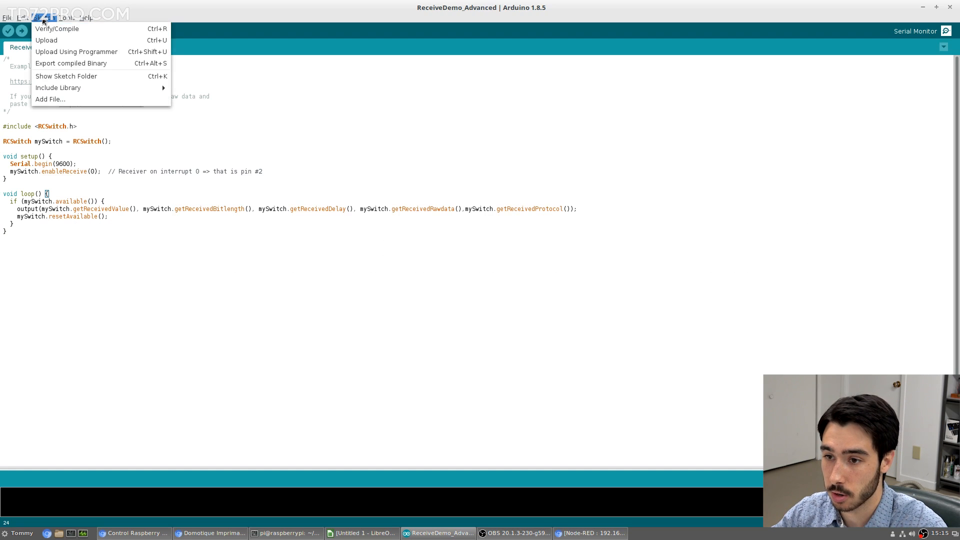
mouse_move(78, 90)
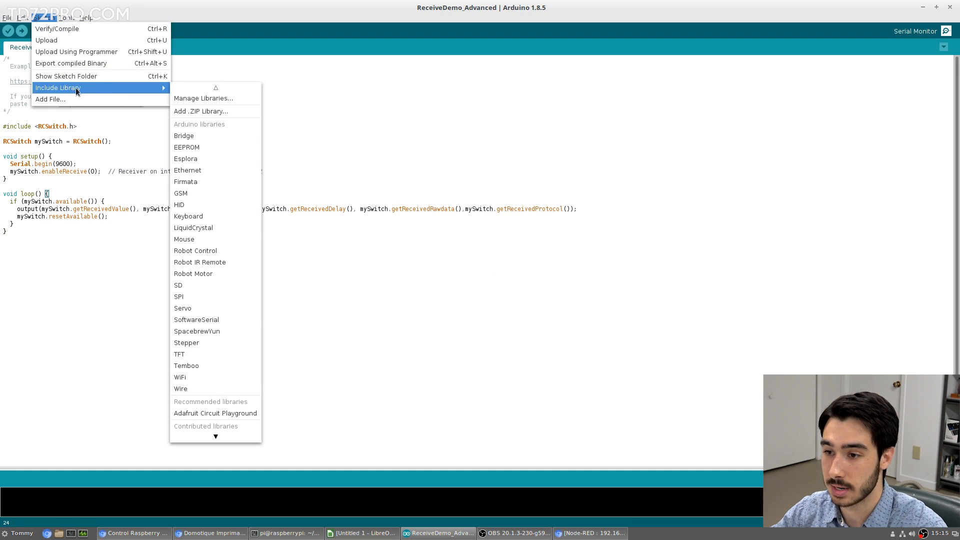
left_click(221, 100)
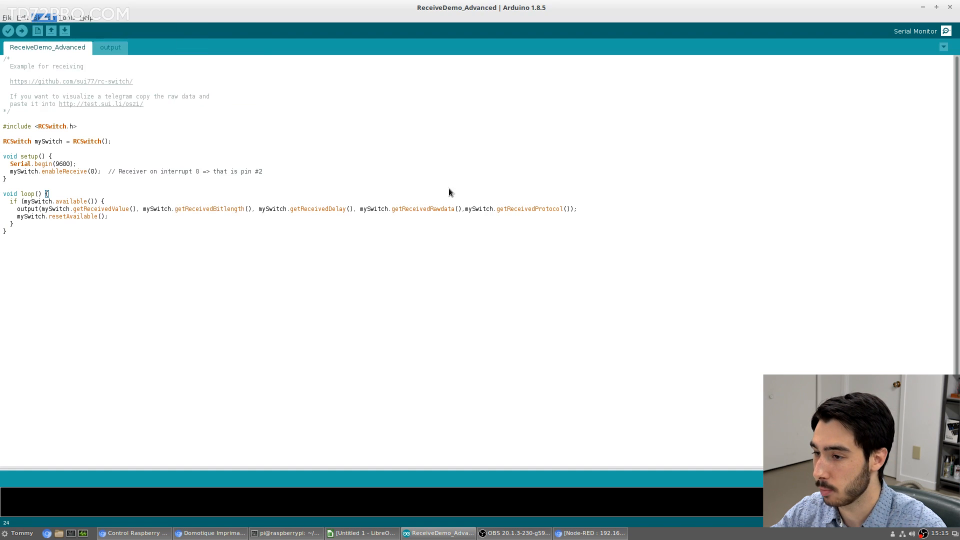
left_click(560, 175)
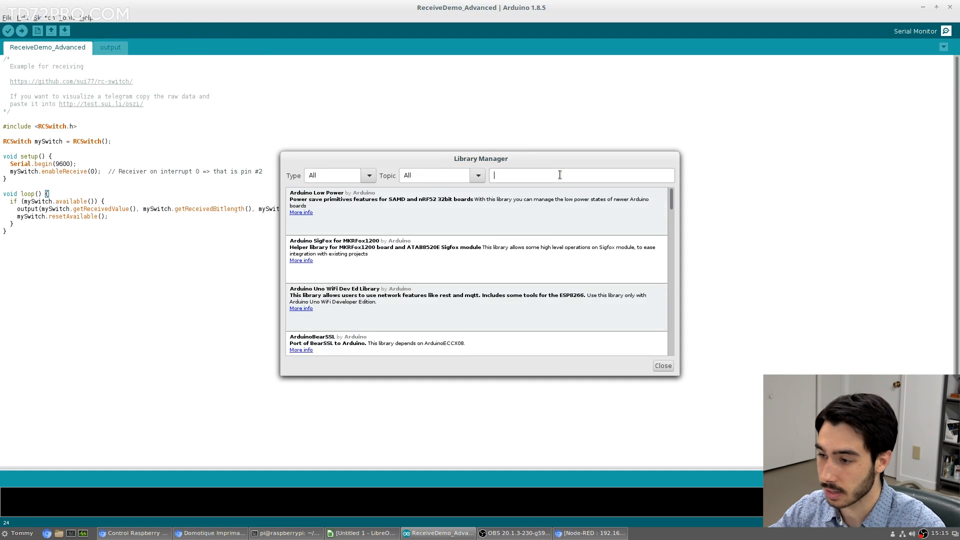
type("rc-switch")
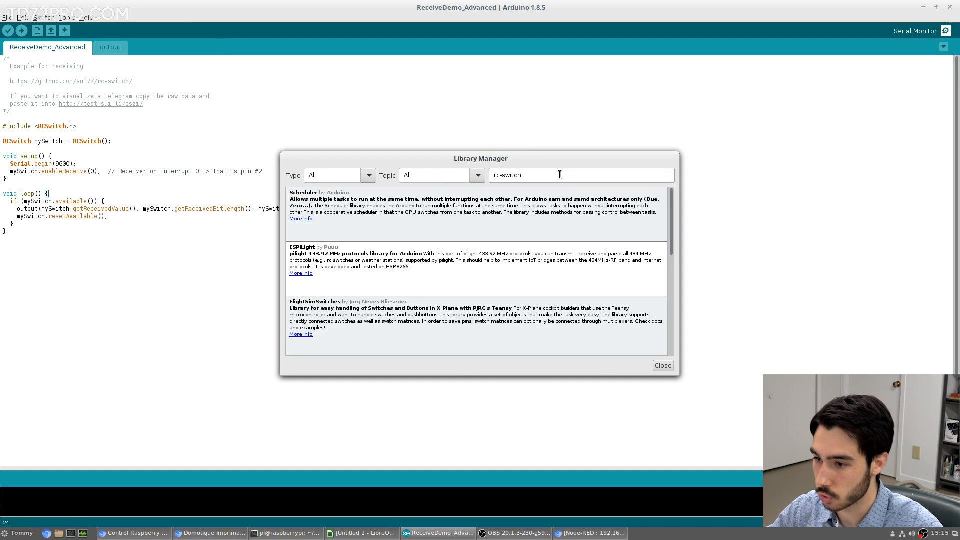
scroll(487, 228, "down", 10)
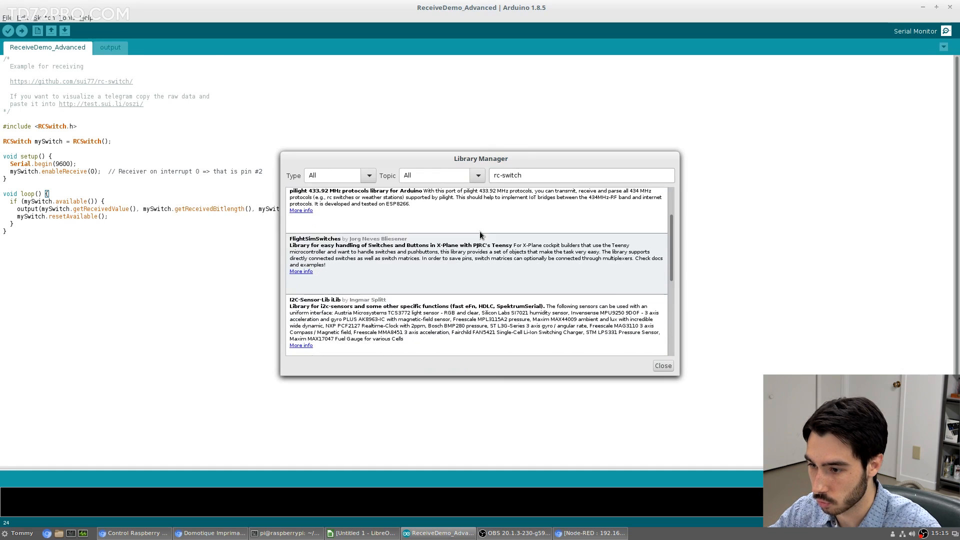
left_click(381, 297)
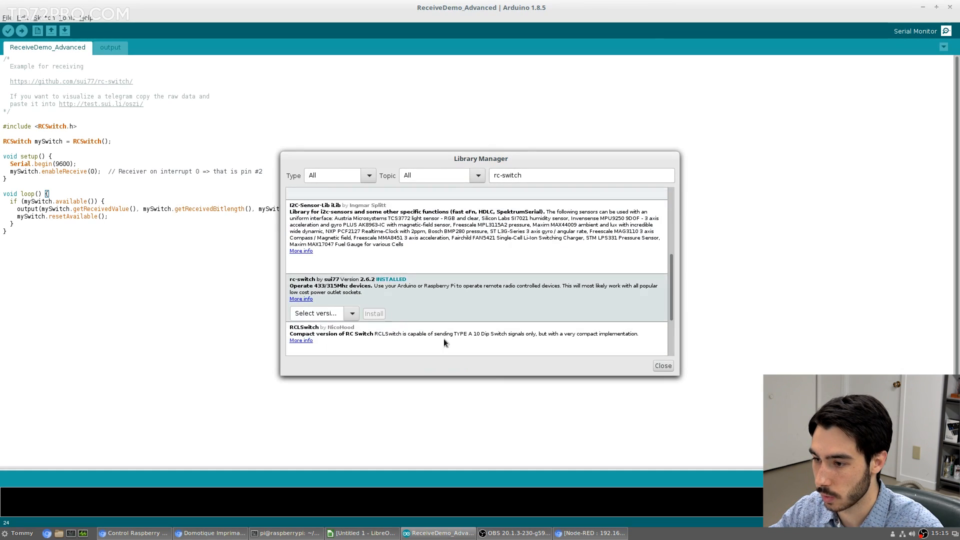
left_click(663, 366)
- Open the ReceiveDemo_Advanced example from the rc-switch custom library
left_click(7, 18)
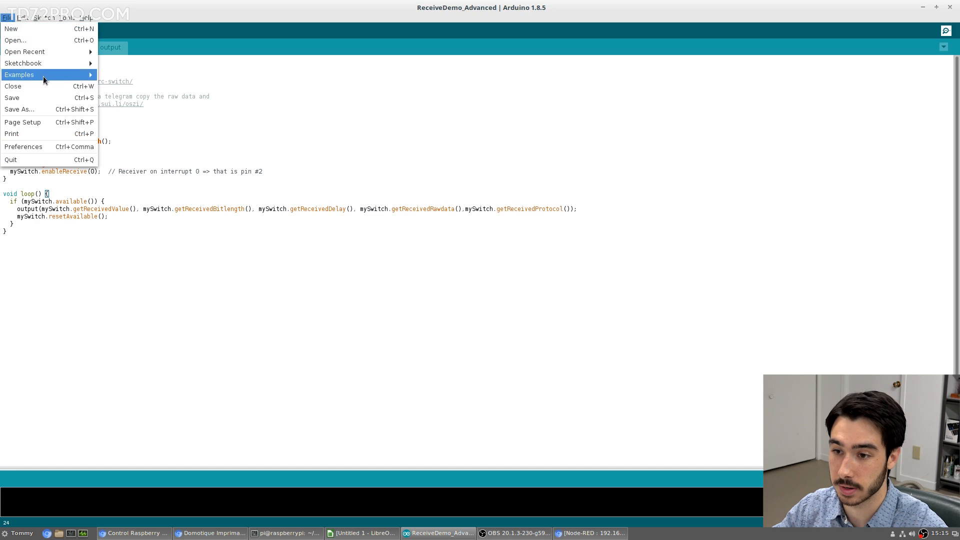
mouse_move(43, 76)
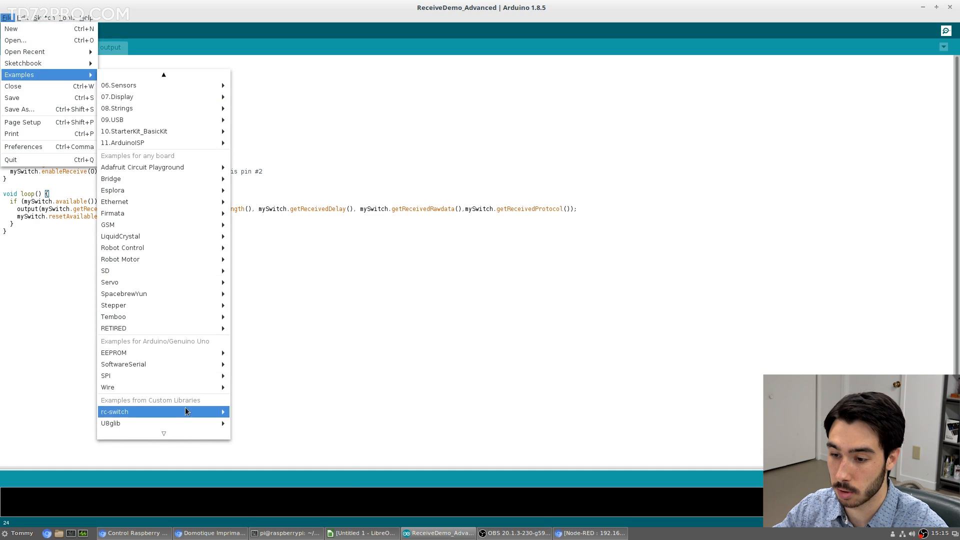
mouse_move(186, 408)
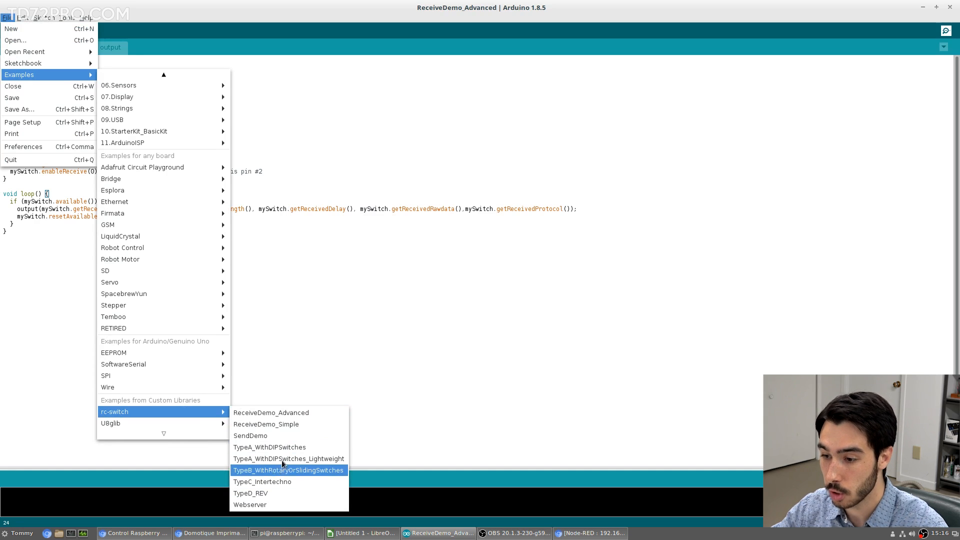
left_click(329, 415)
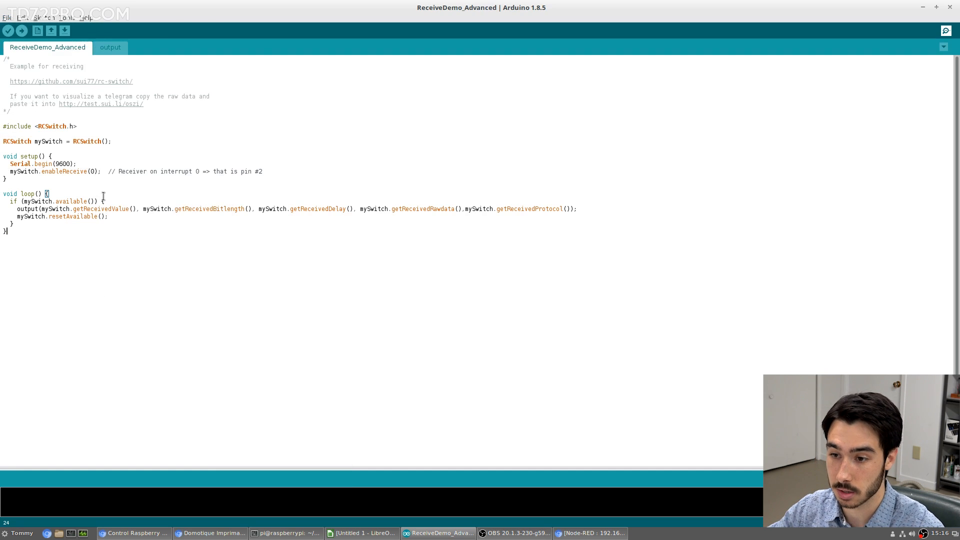
- Review the receiving sketch and highlight the "that is pin #2" comment on the enableReceive line
key("ctrl+a")
left_click(272, 203)
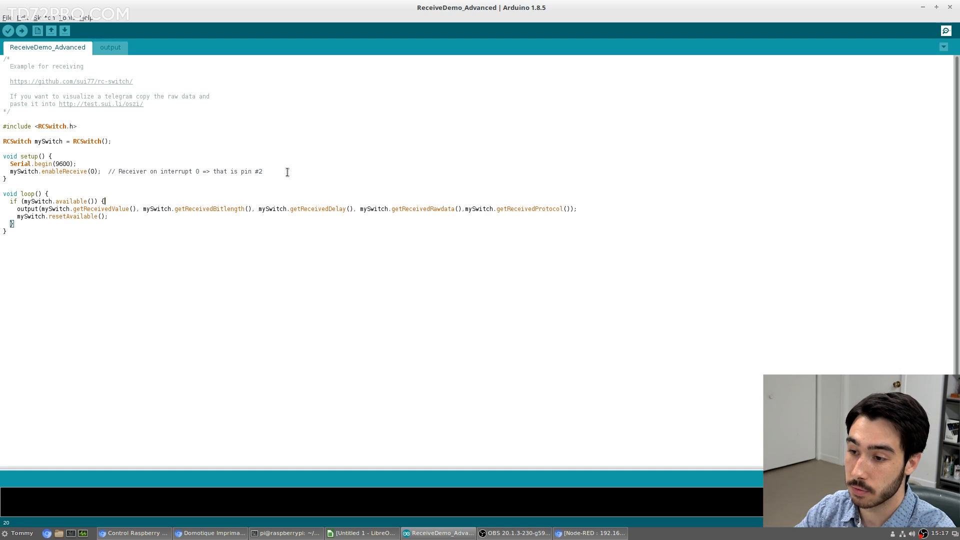
left_click_drag(264, 171, 212, 167)
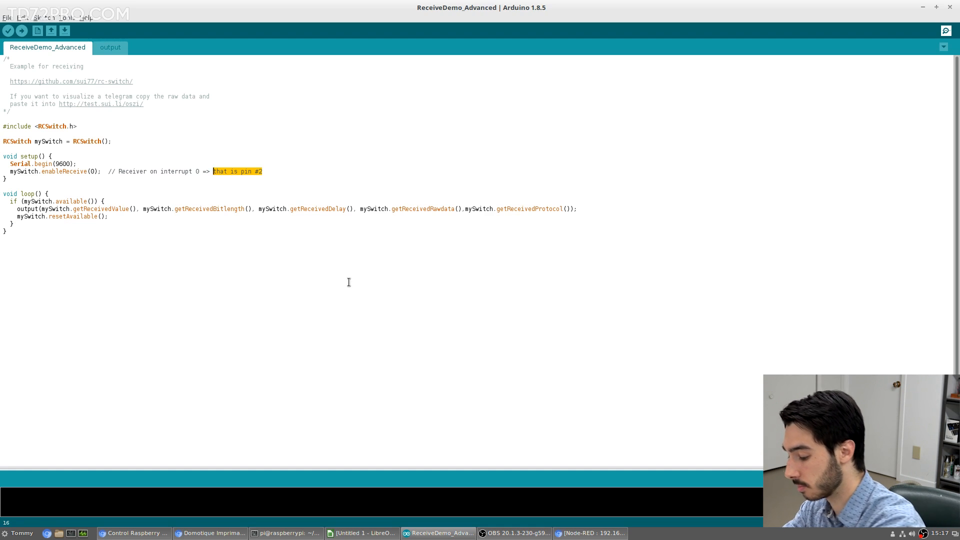
left_click(146, 104)
- Set the port to /dev/ttyACM0 (Arduino/Genuino Uno) and upload the sketch to the board
left_click(72, 19)
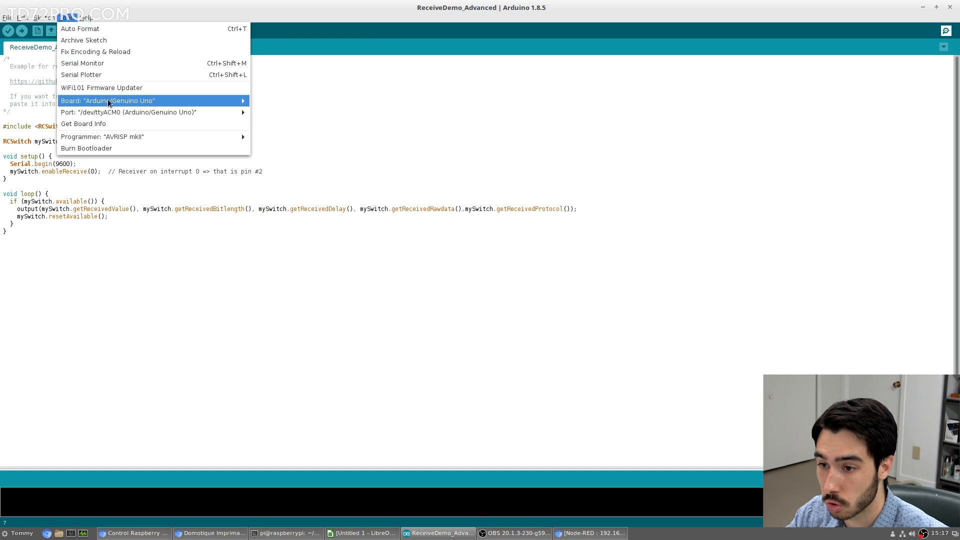
mouse_move(225, 112)
mouse_move(182, 99)
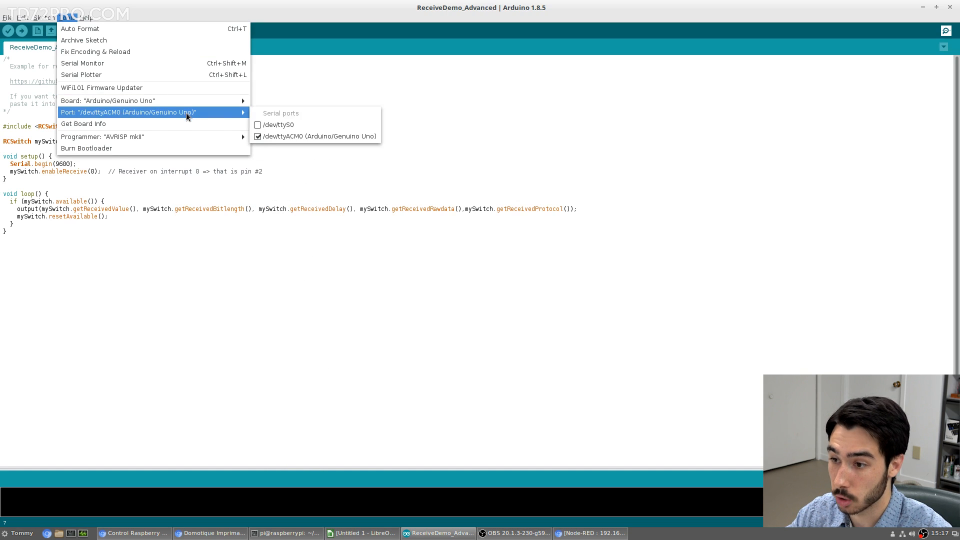
left_click(344, 140)
left_click(22, 31)
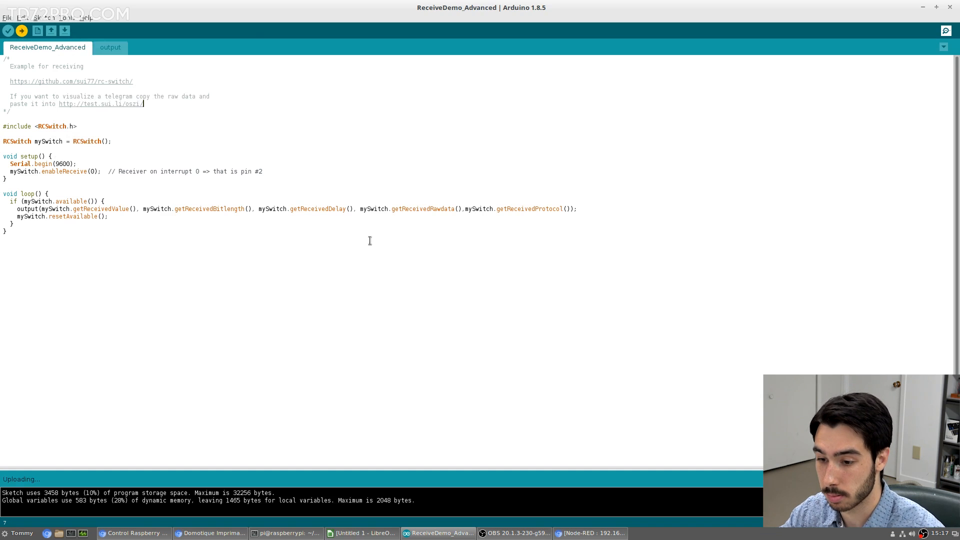
- Open the Serial Monitor maximized and examine the received decimal codes, pulse length and protocol by highlighting them
left_click(949, 33)
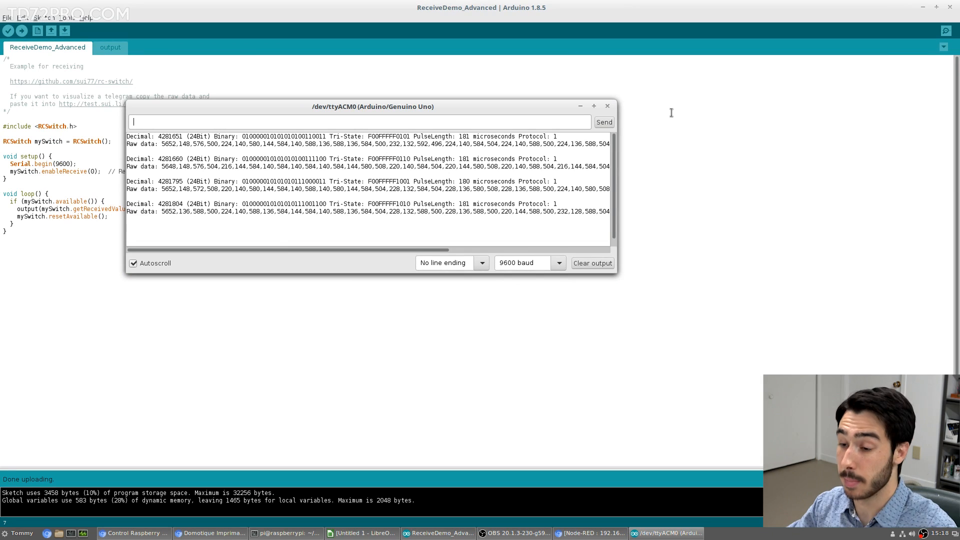
left_click(594, 107)
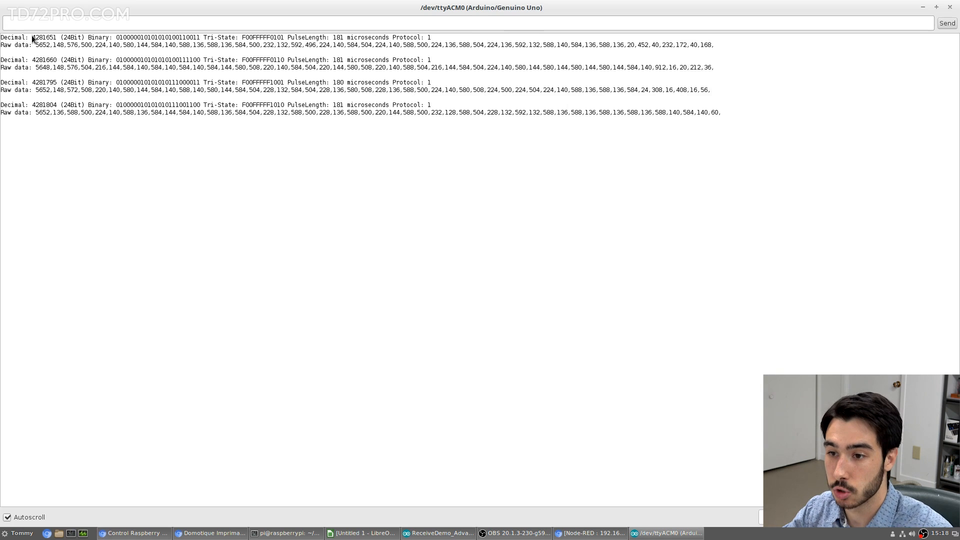
left_click_drag(32, 37, 57, 38)
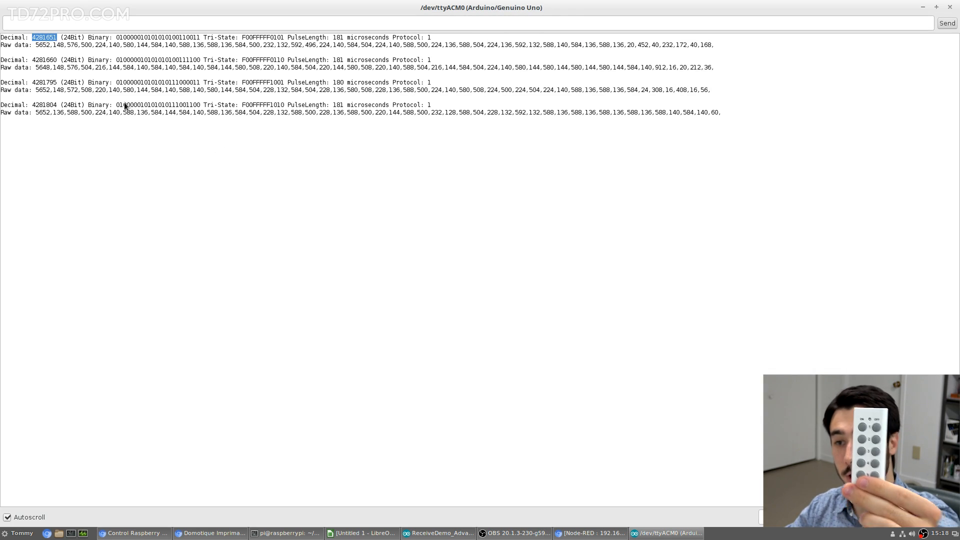
left_click_drag(32, 60, 51, 85)
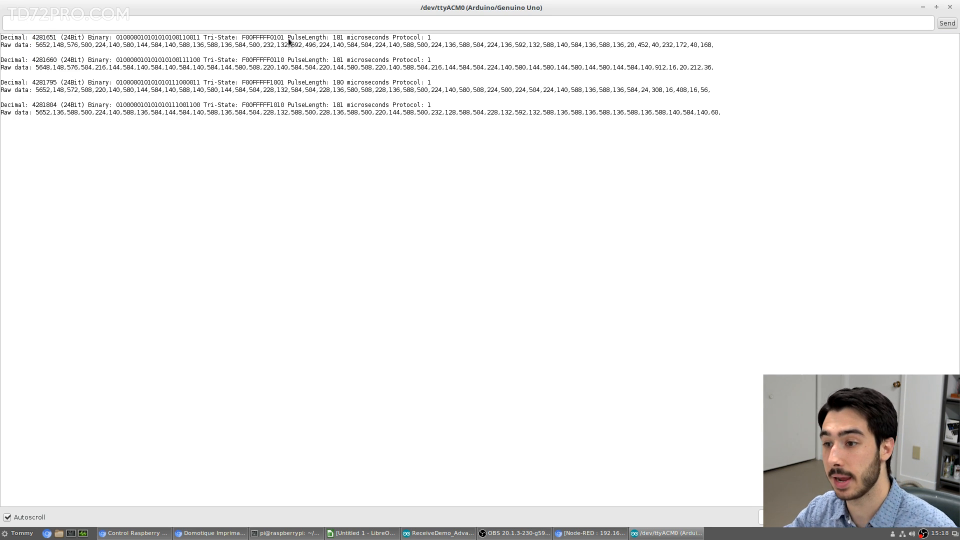
left_click_drag(288, 38, 344, 38)
left_click(336, 39)
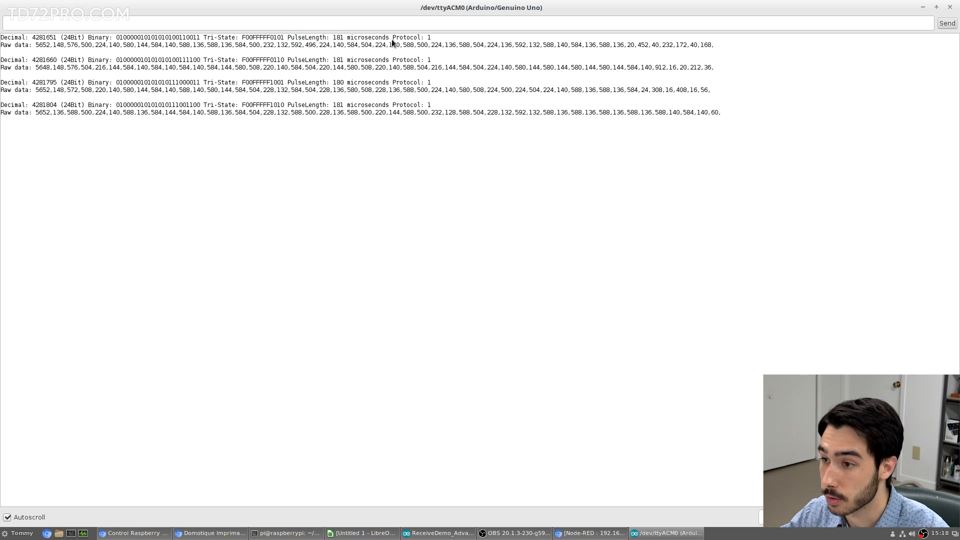
left_click_drag(395, 39, 440, 41)
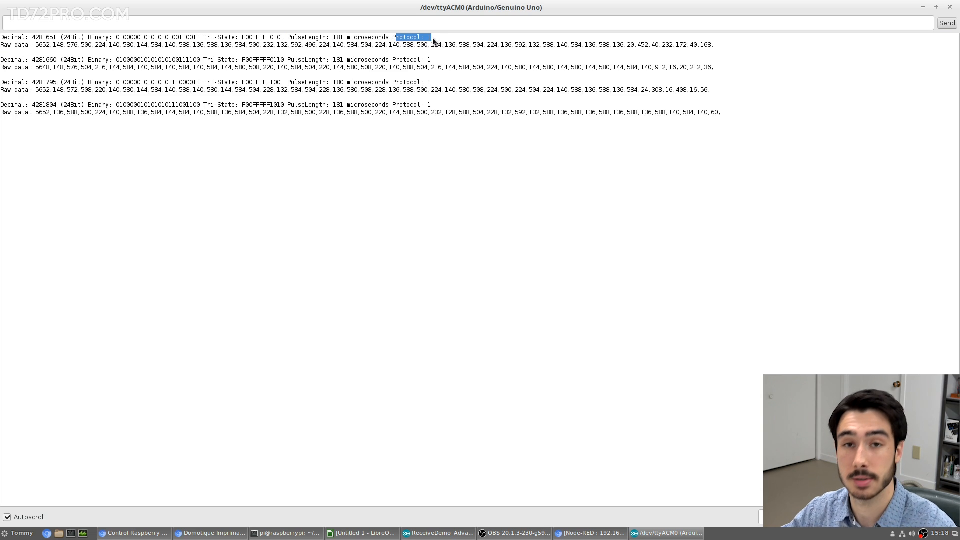
- Switch to the blank LibreOffice Calc spreadsheet, select cell A1, and restore it to a smaller window over the serial output
left_click(363, 533)
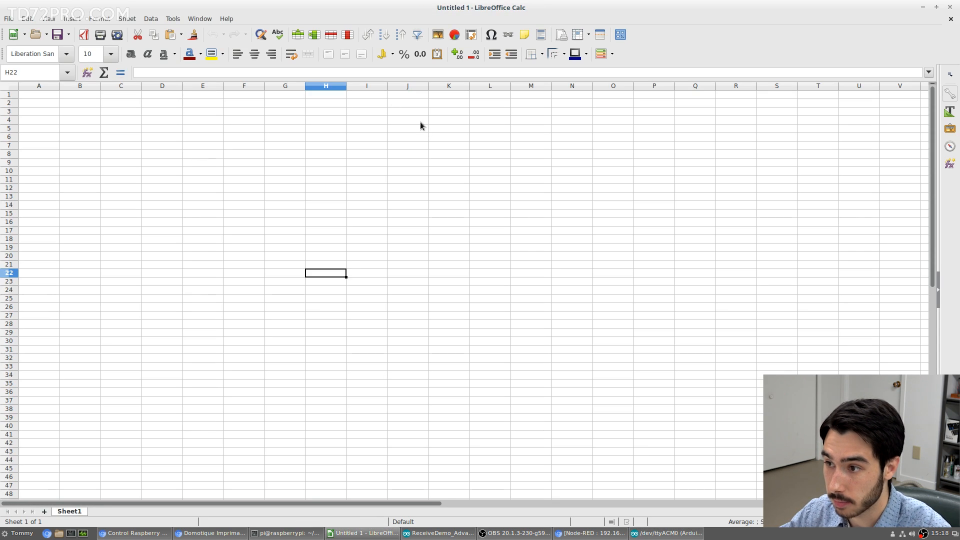
left_click(32, 96)
left_click_drag(156, 4, 625, 154)
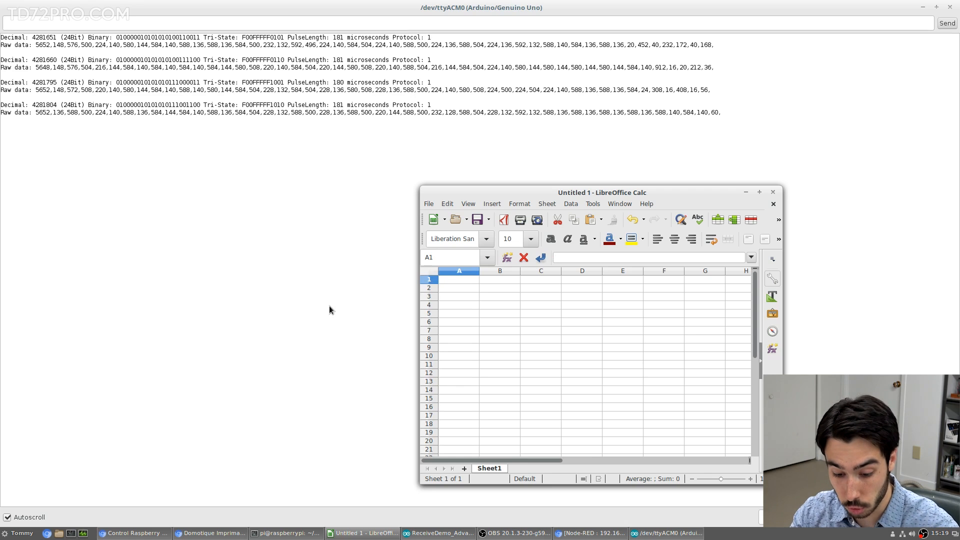
- Enter the labels SW1-1 in cell A1 and SW1-0 in cell B1
type("SW1")
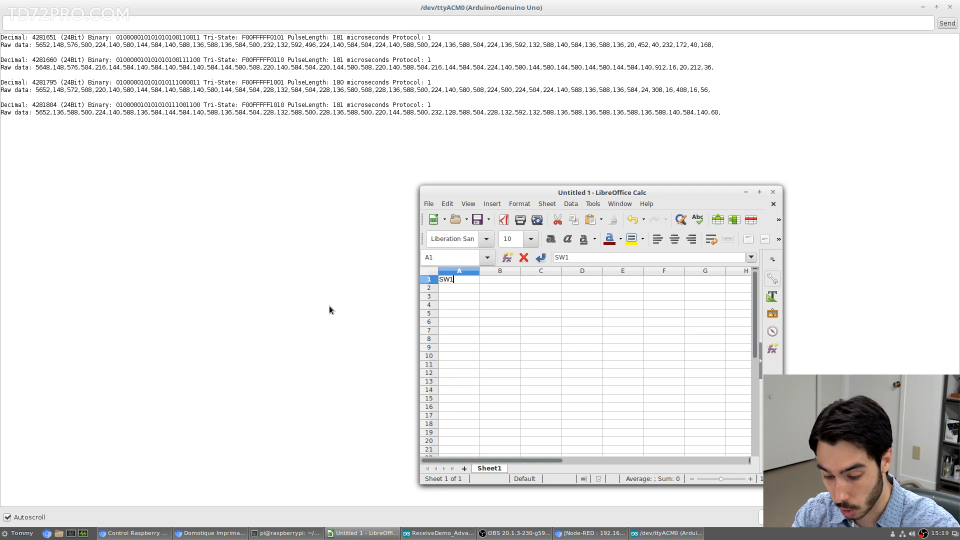
type("-1")
key("Tab")
type("SW1")
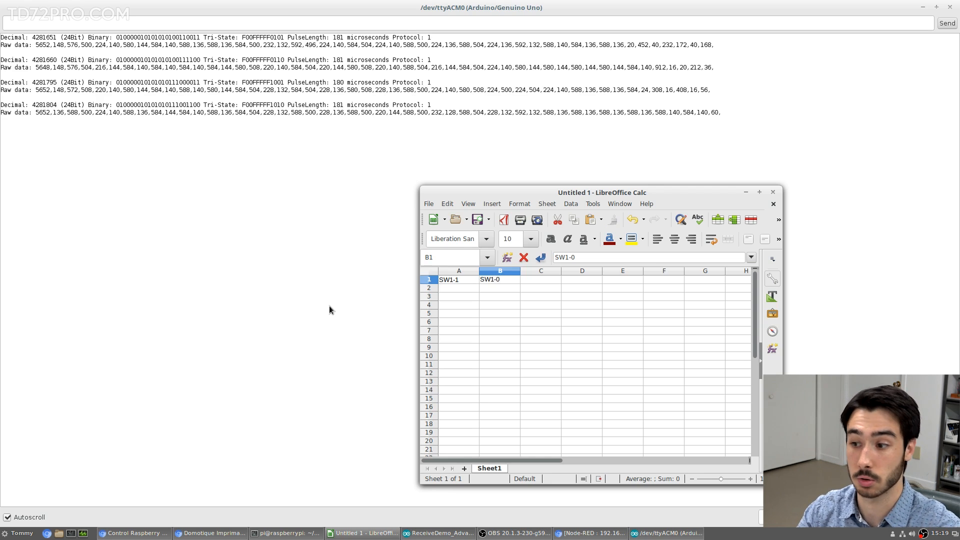
key("Return")
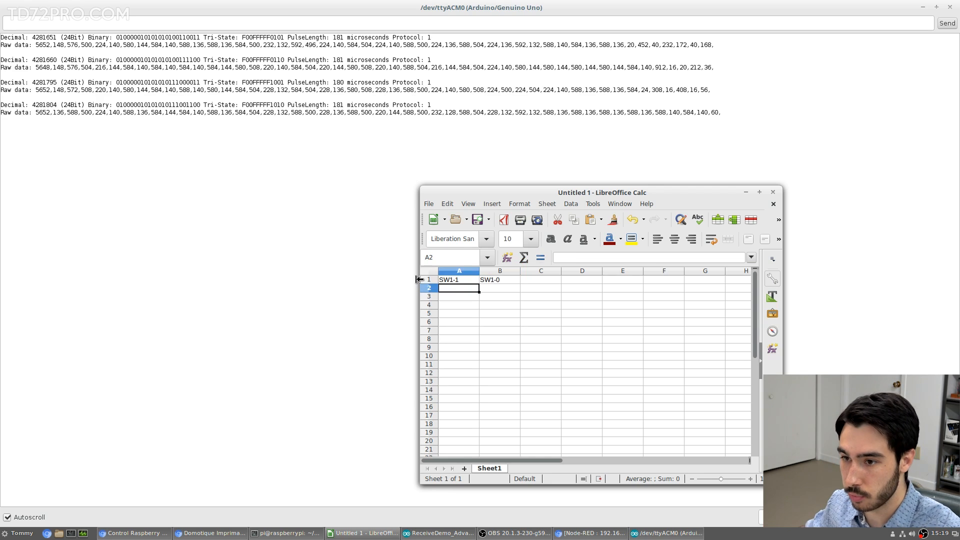
- Enter the first socket's decimal codes below their labels: 4281651 in A2 and 4281660 in B2
type("428")
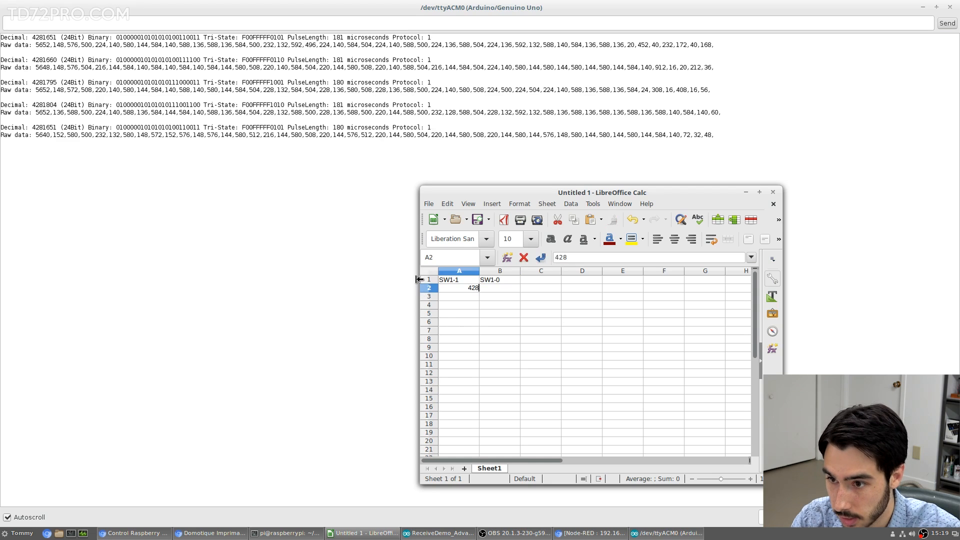
type("1651")
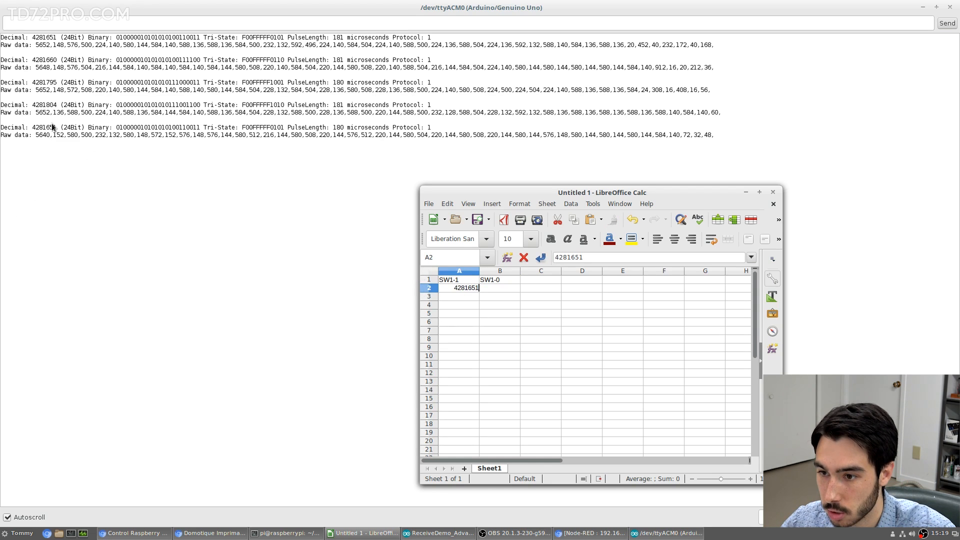
key("Tab")
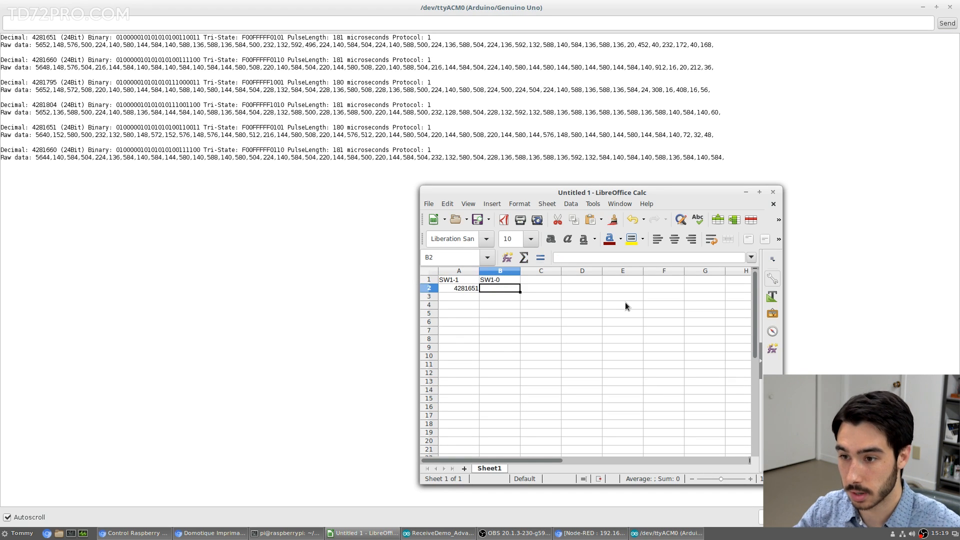
type("428")
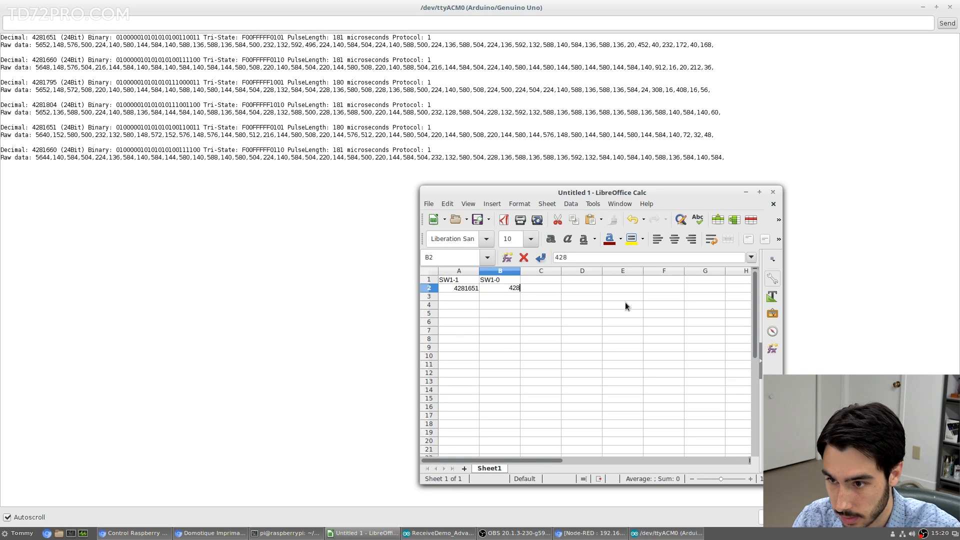
type("1660")
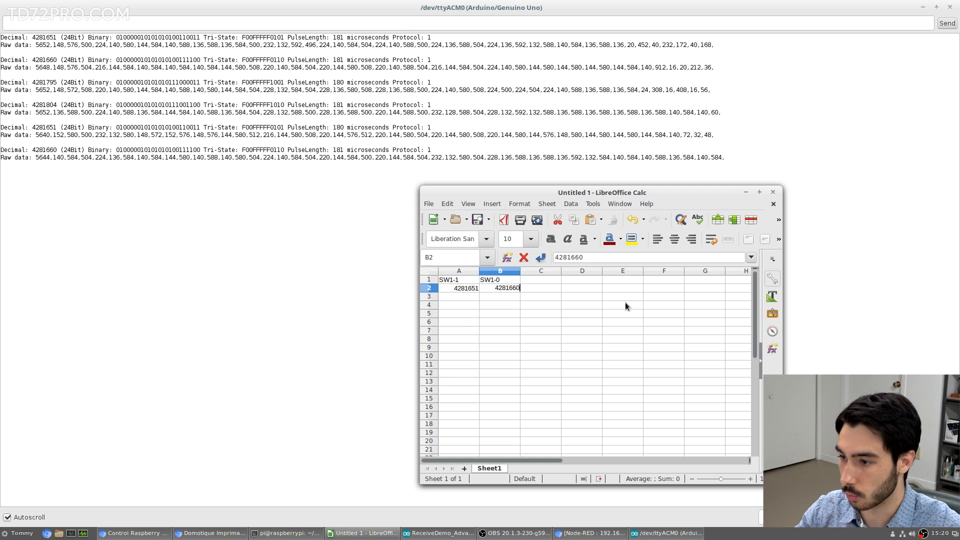
left_click(625, 302)
left_click(452, 295)
left_click(486, 304)
left_click(502, 349)
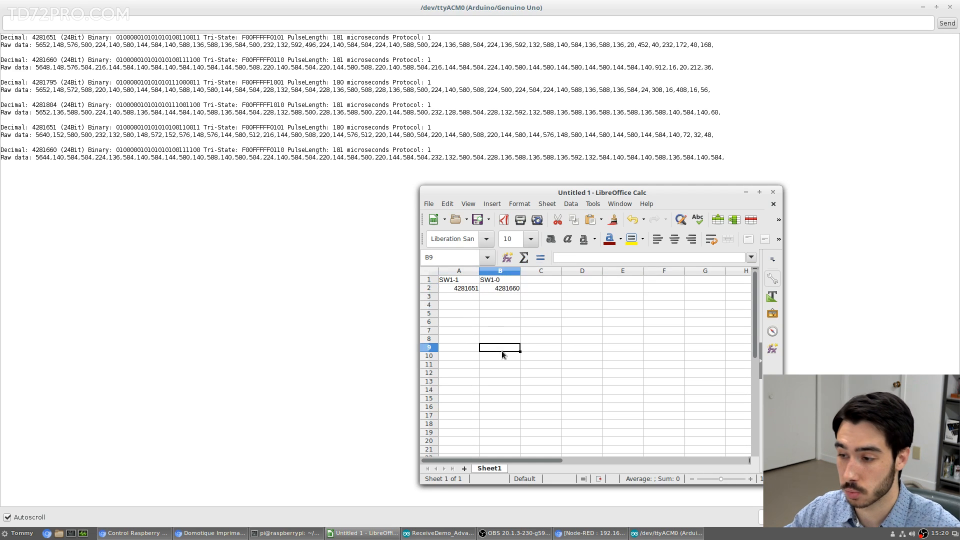
- Enter the label SW2-1 in cell A3 for the second socket's on code
left_click(461, 298)
type("SW2-1")
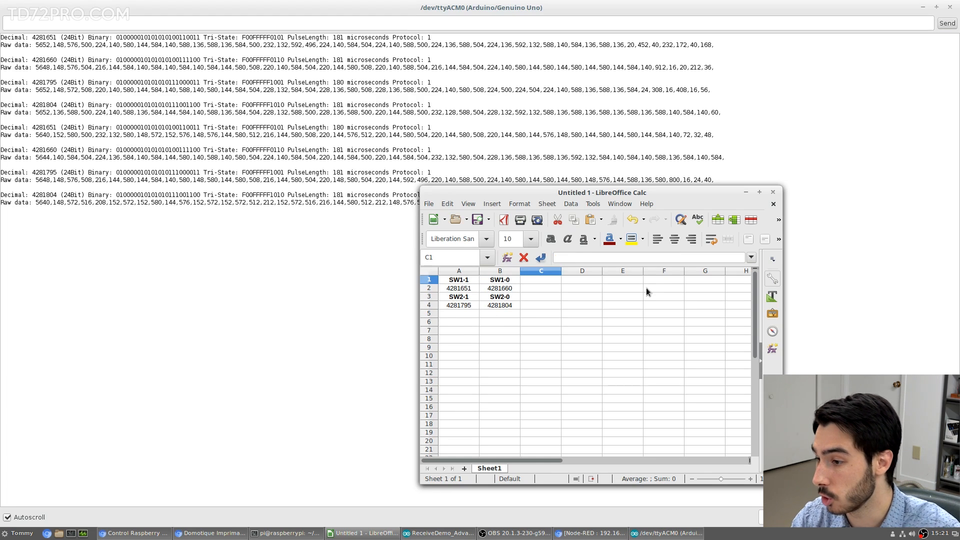
- Note the transmission settings in column C: Protocole 1 in C1 and Pulse 180 in C2
type("Protocole ")
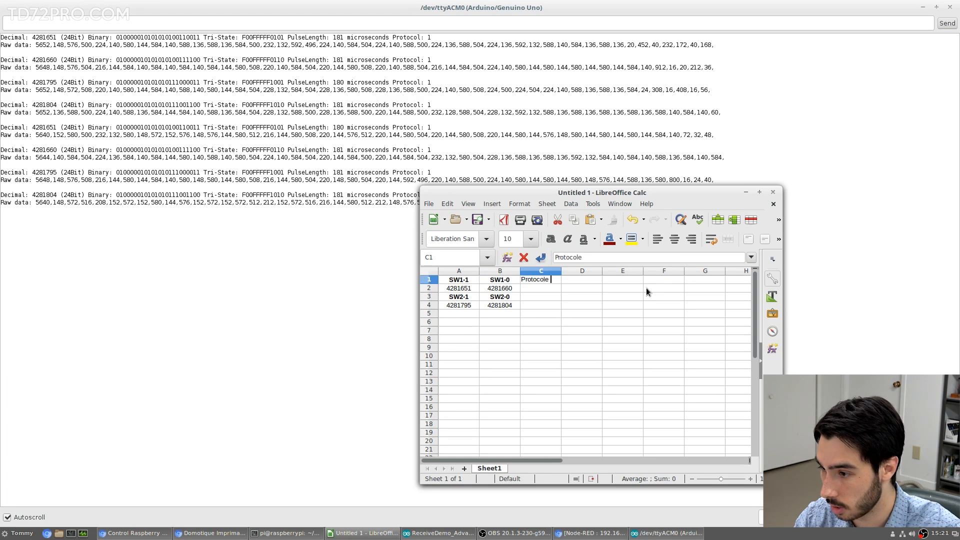
type("1")
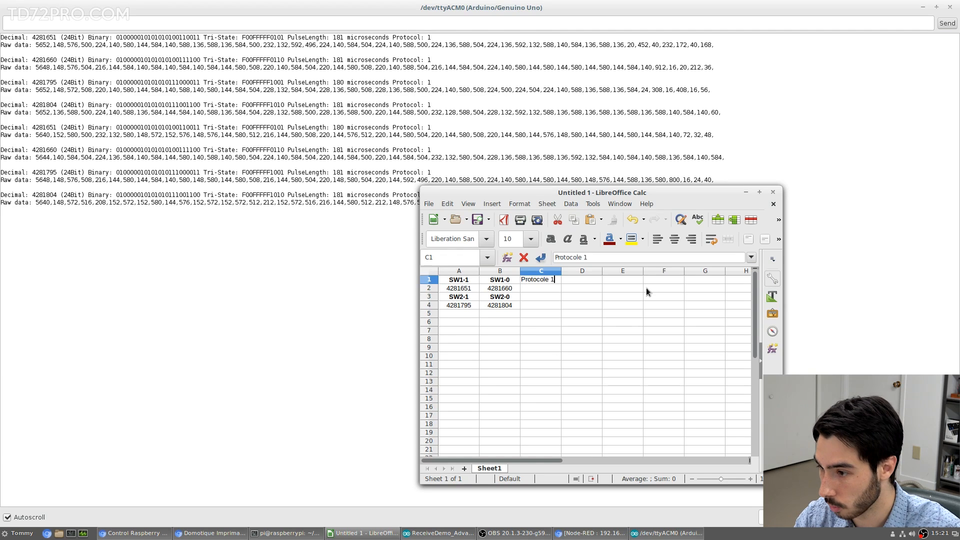
key("Return")
type("P")
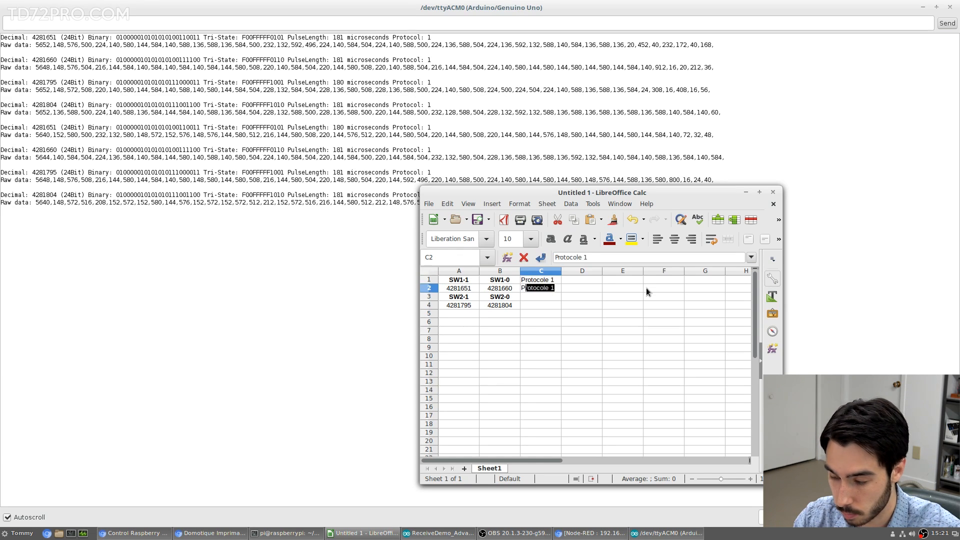
type("ulse 180")
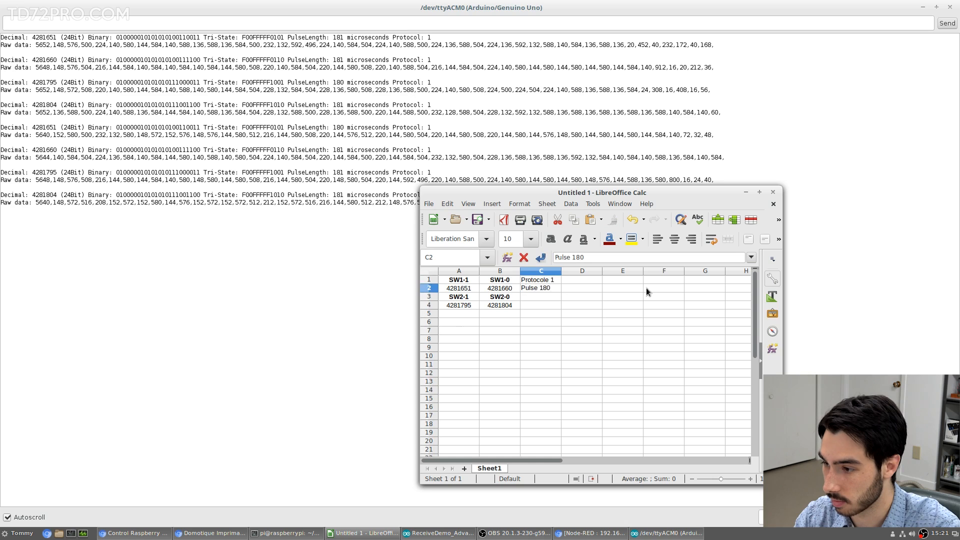
key("Return")
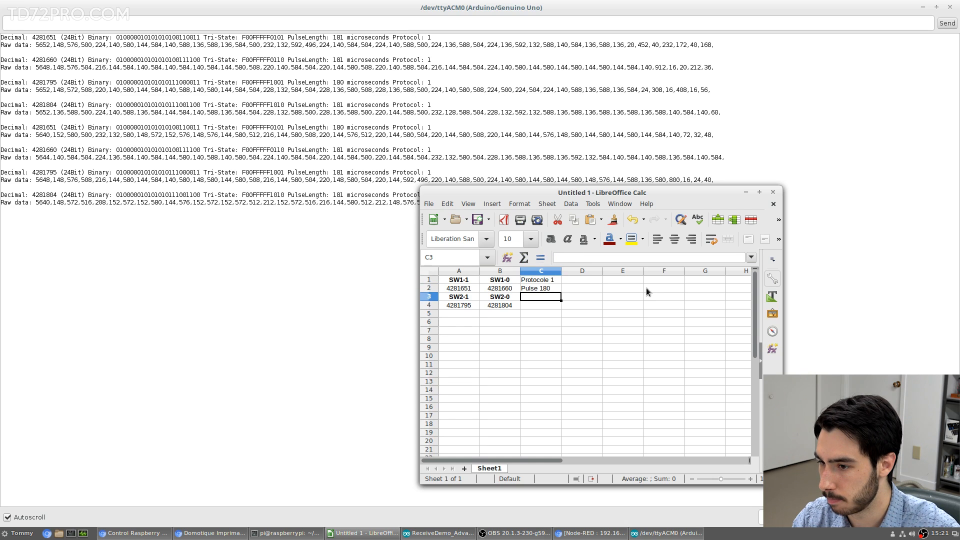
- Close the serial monitor, put the Arduino IDE away, and list the files of the RPi_utils folder in the terminal
left_click(950, 7)
left_click(923, 7)
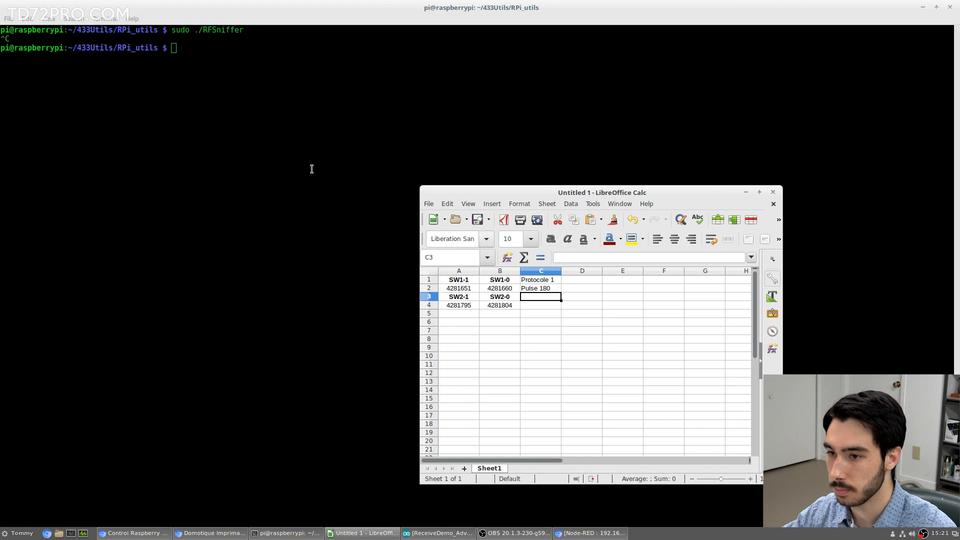
left_click(371, 161)
type("ls")
key("Return")
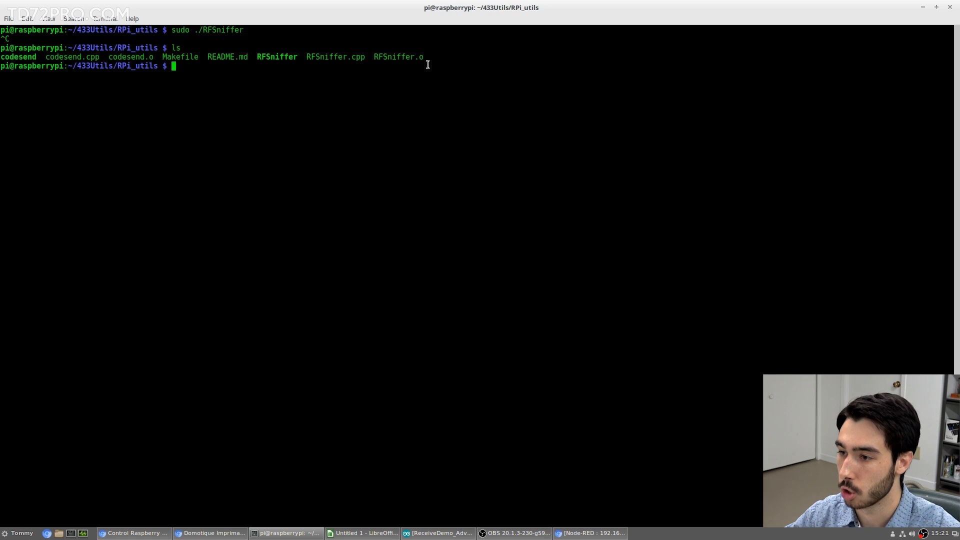
left_click_drag(420, 57, 266, 58)
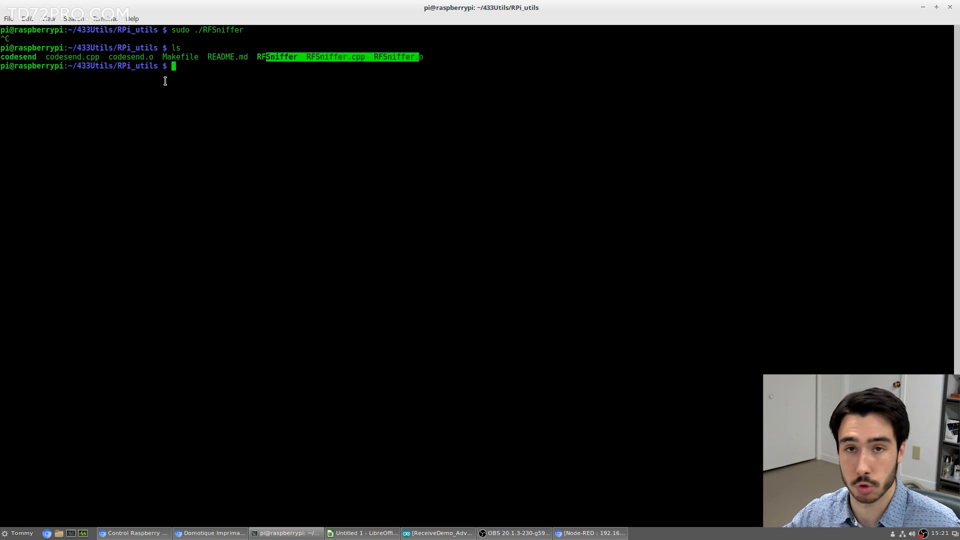
left_click(12, 57)
left_click_drag(12, 58, 134, 58)
left_click(285, 67)
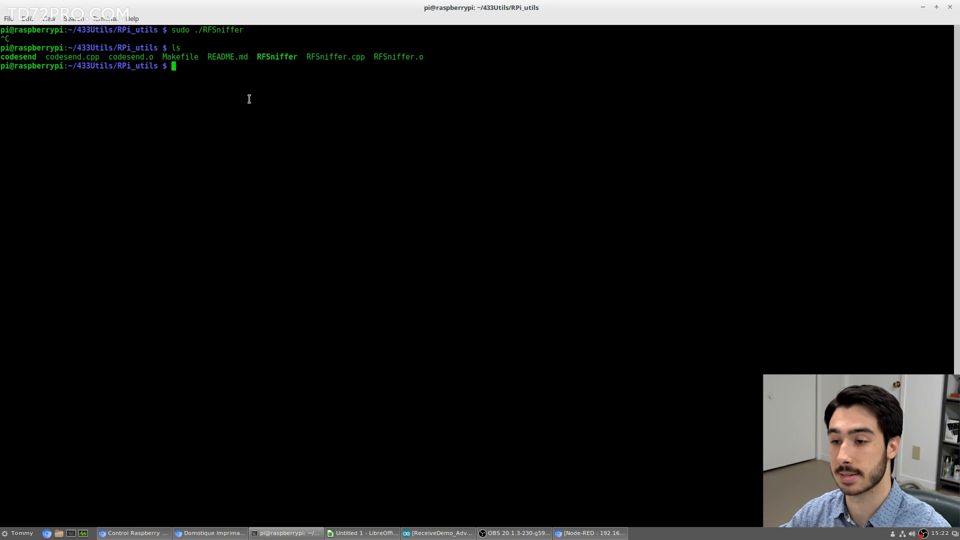
- Clear the terminal and open codesend.cpp in nano to view its source code
key("ctrl+l")
type("nano")
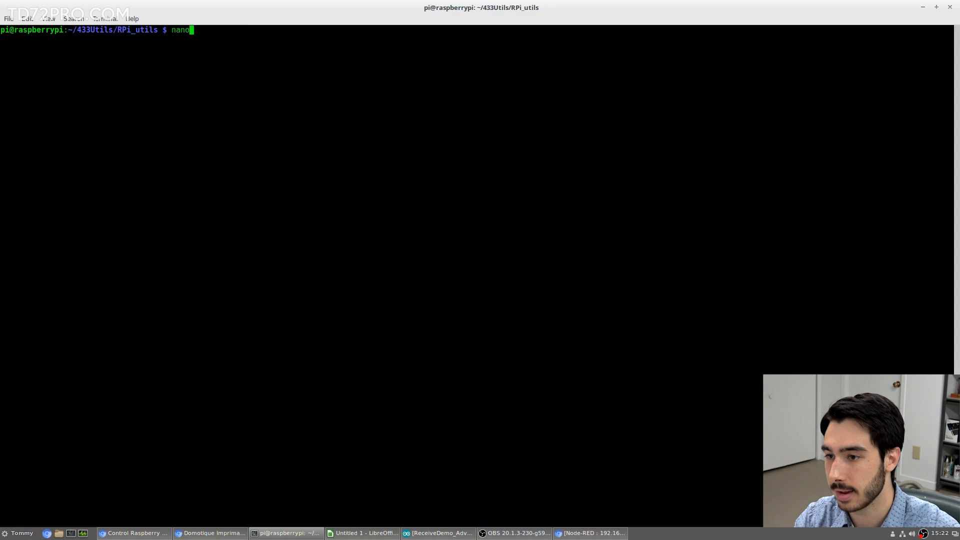
type(" codesend.cpp")
key("Return")
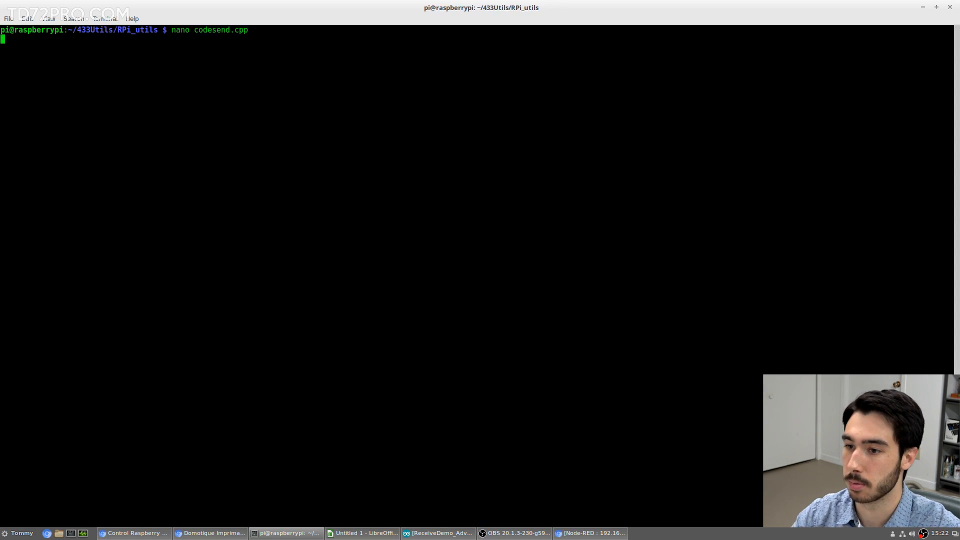
scroll(258, 161, "down", 10)
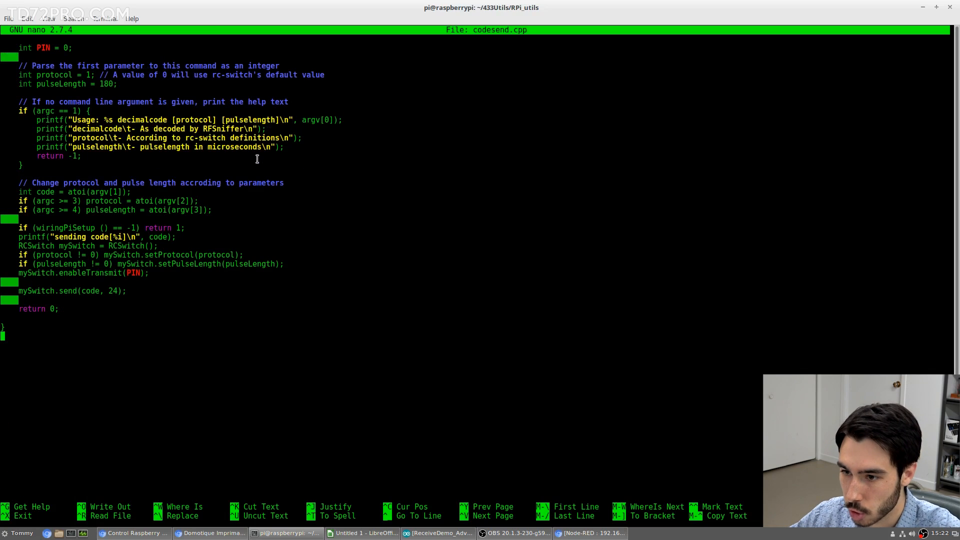
scroll(257, 158, "up", 10)
- Comment out the protocol and pulseLength declarations in codesend.cpp with //
type("/")
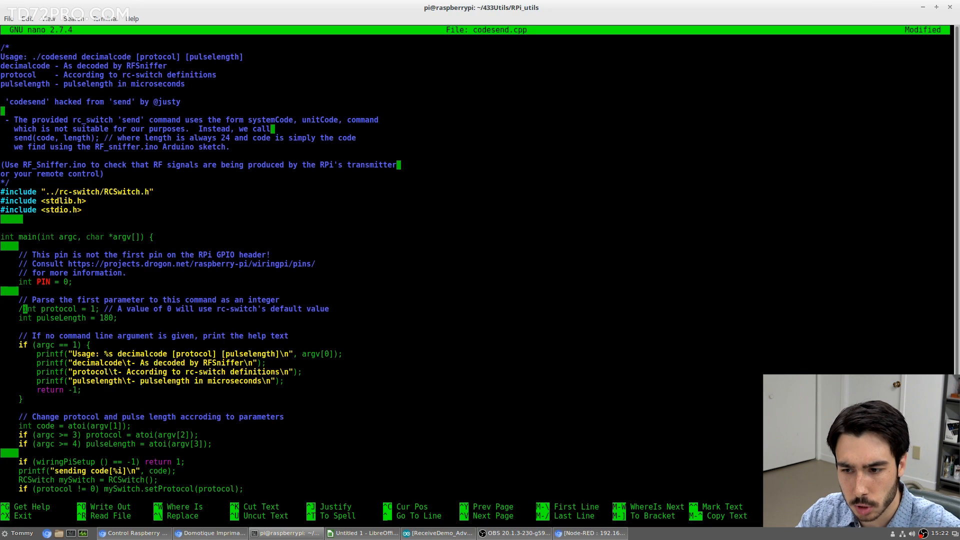
type("/")
key("Down")
key("Left")
key("Left")
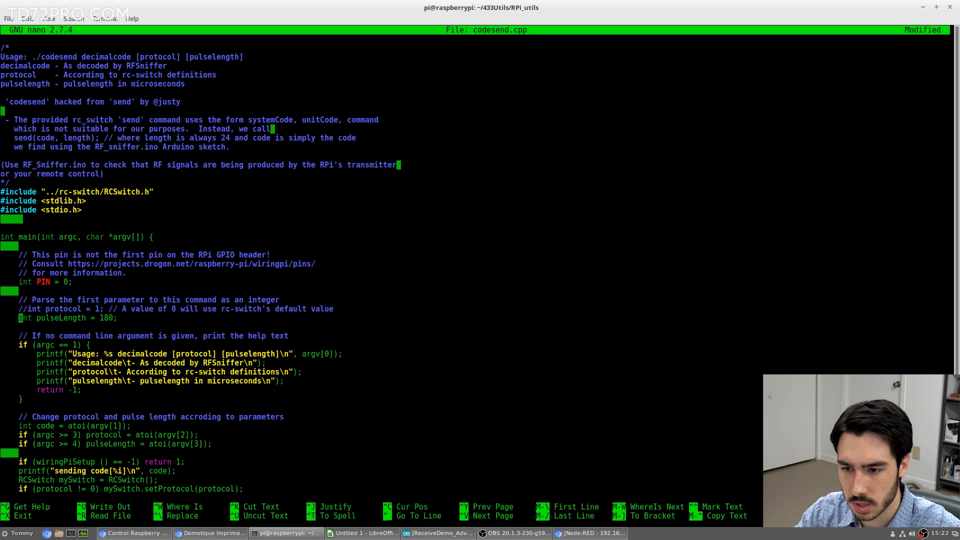
type("//")
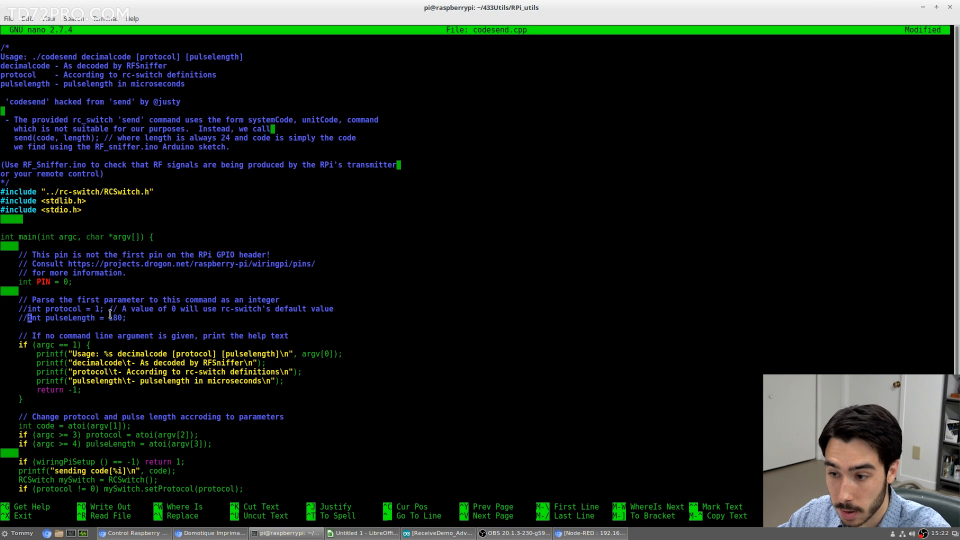
left_click_drag(24, 318, 210, 314)
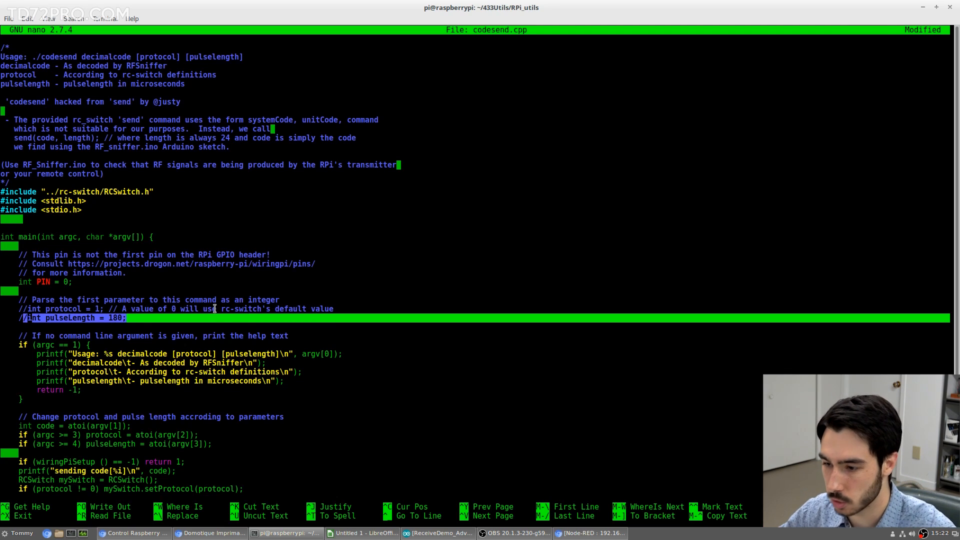
left_click(45, 304)
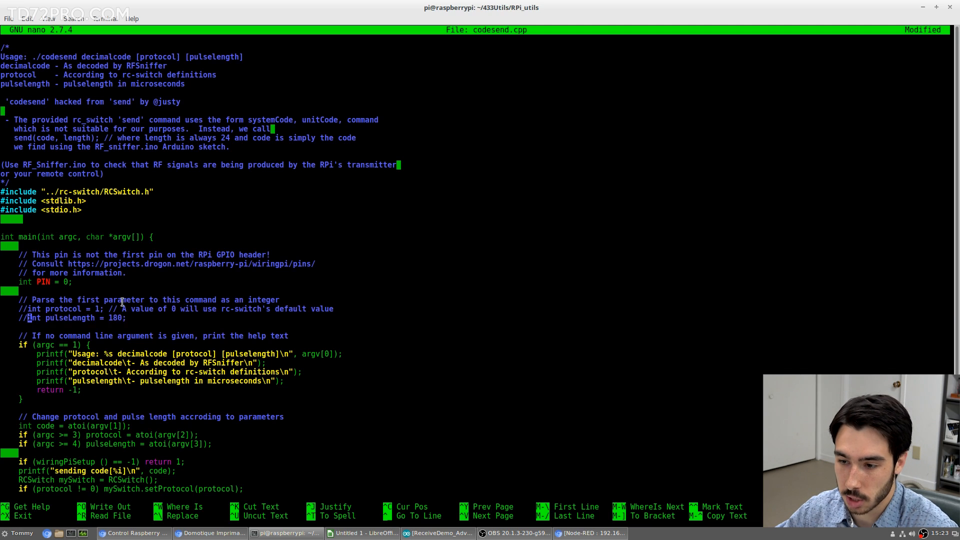
left_click_drag(120, 309, 329, 307)
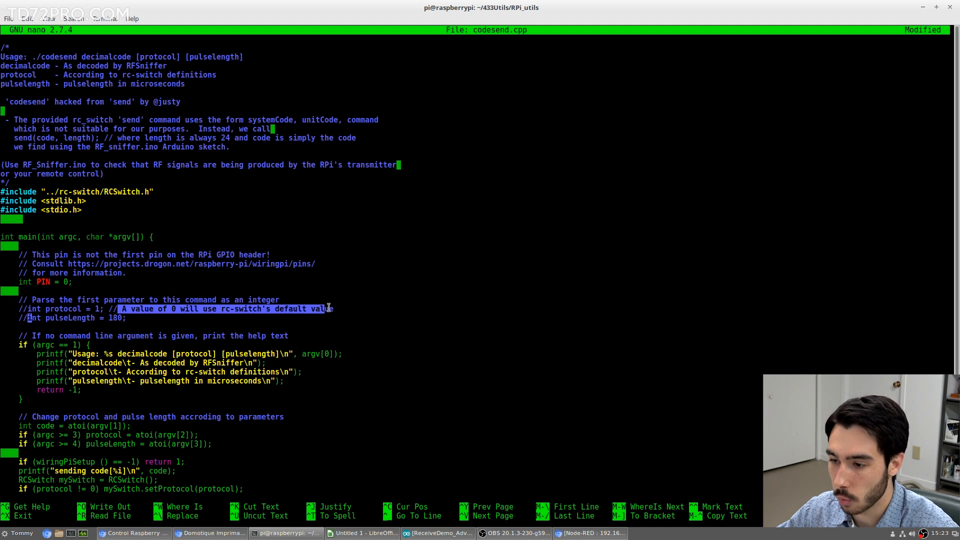
left_click(71, 315)
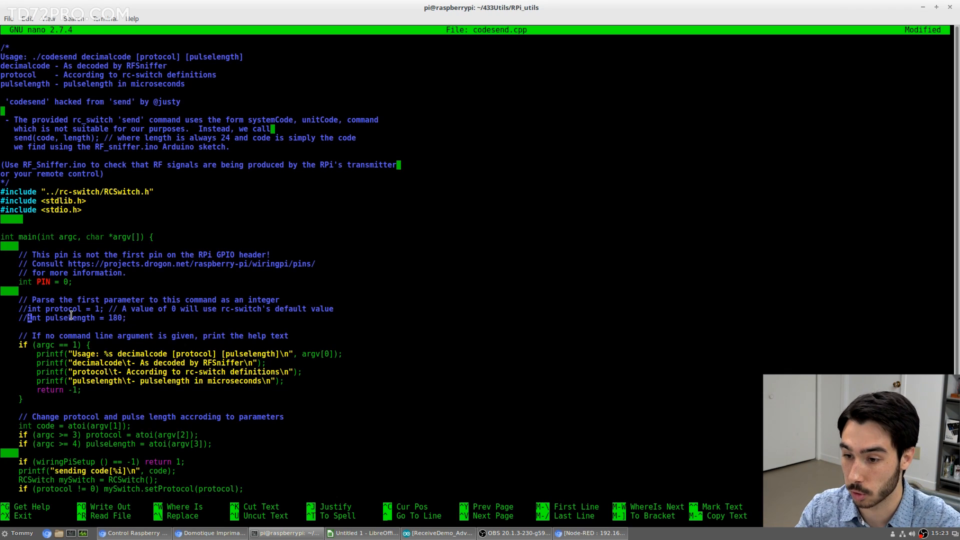
- Uncomment the pulseLength and protocol declarations by removing their leading slashes
key("BackSpace")
key("BackSpace")
key("Up")
key("Right")
key("Right")
key("BackSpace")
key("BackSpace")
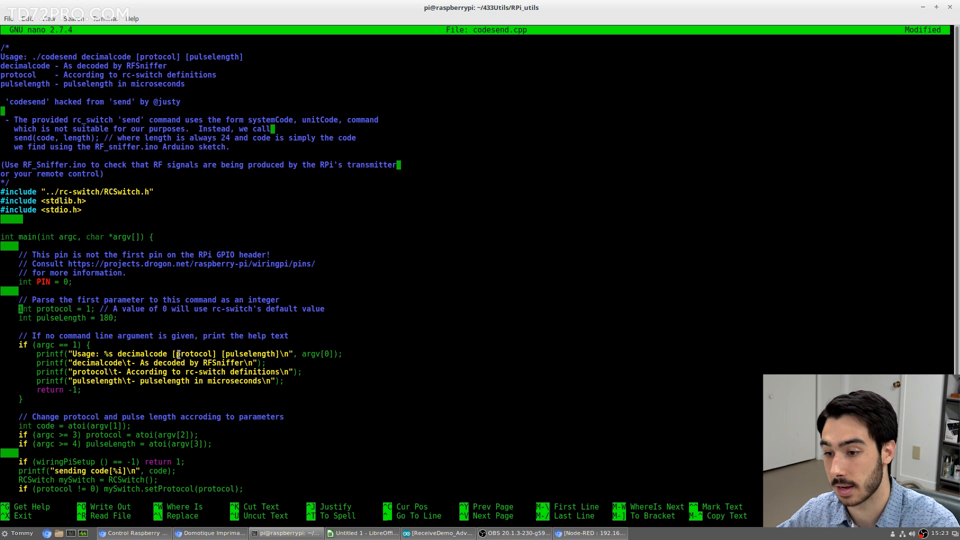
- Save codesend.cpp under the same name, exit nano, and clear the terminal
key("ctrl+x")
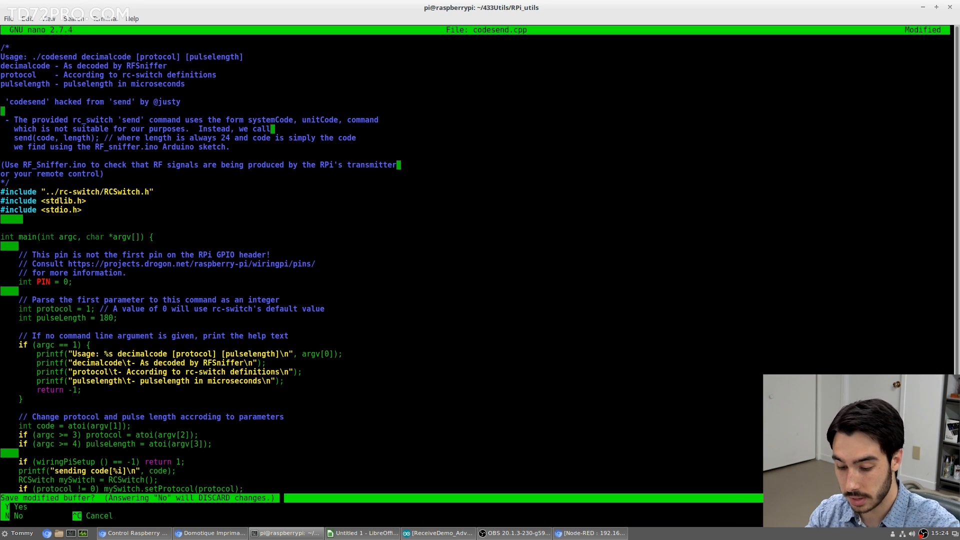
key("y")
key("Return")
key("ctrl+l")
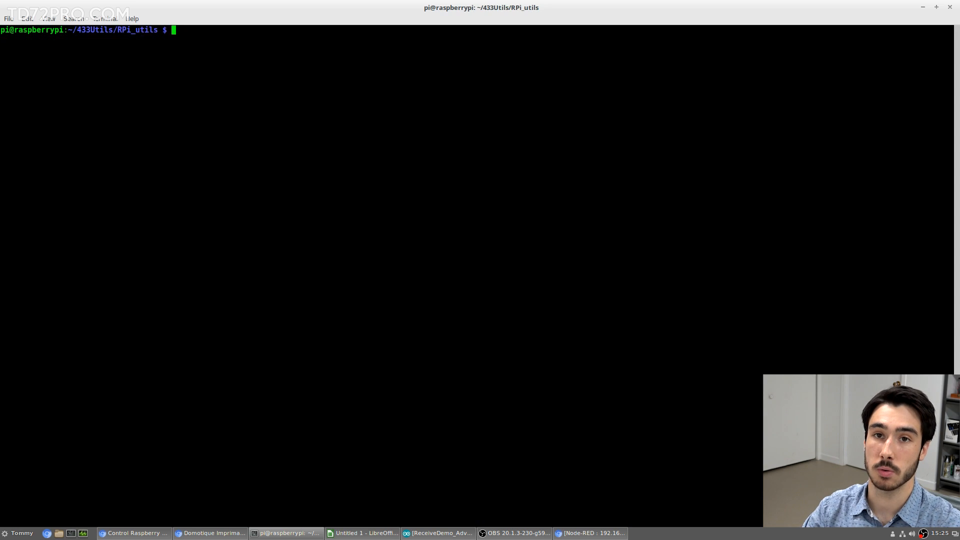
type("./codesend")
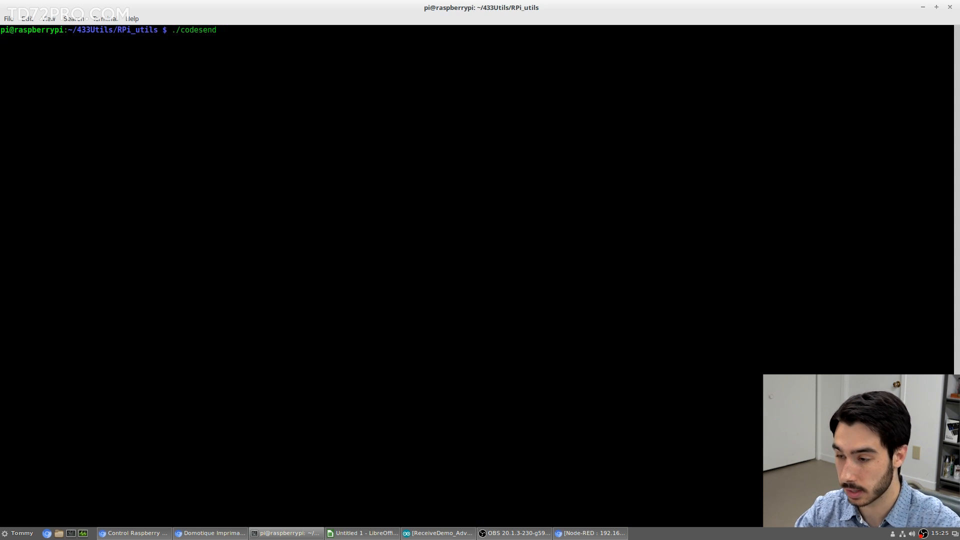
left_click(362, 533)
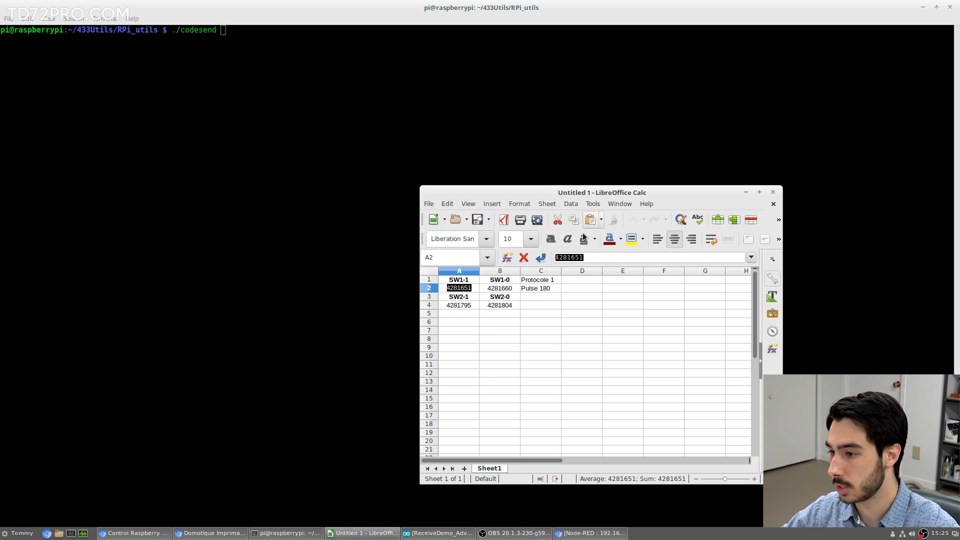
left_click(470, 288)
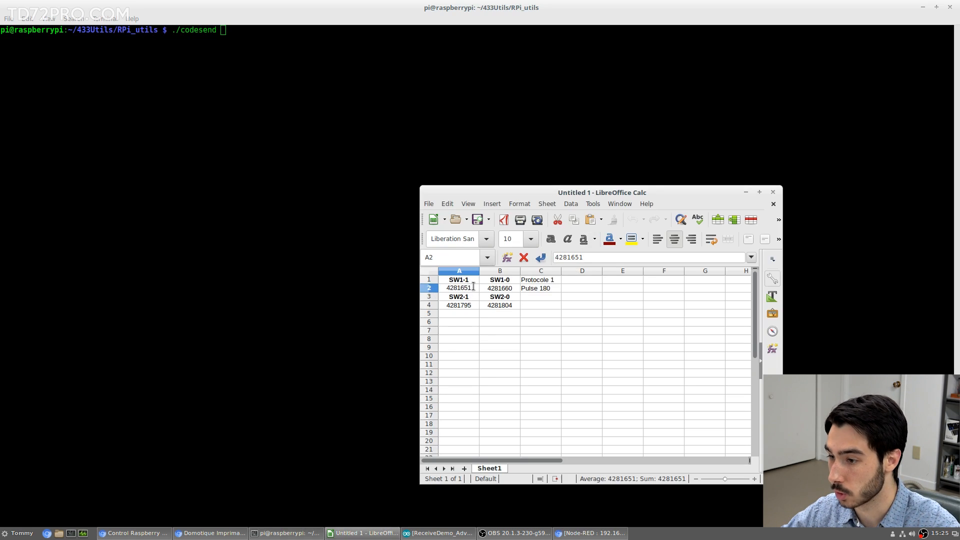
left_click_drag(590, 256, 553, 257)
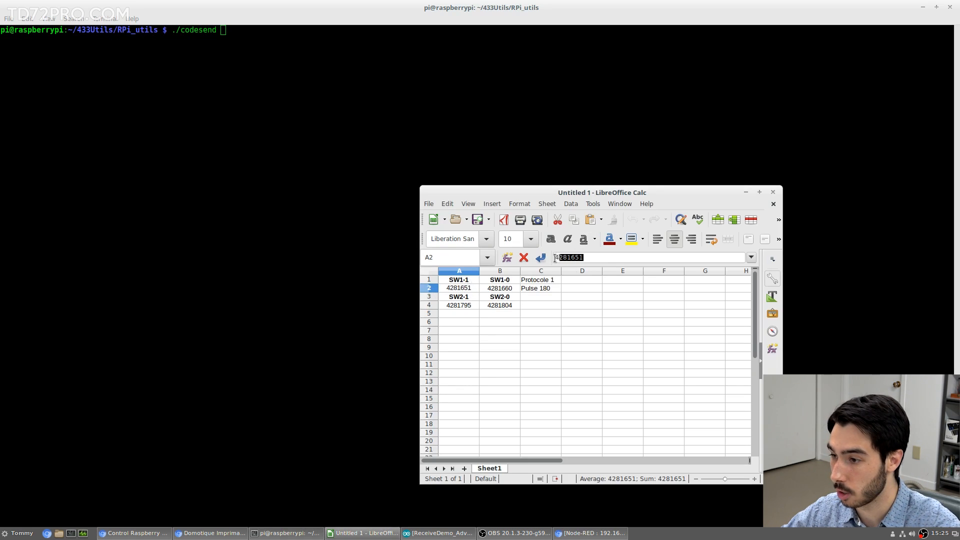
right_click(303, 89)
left_click(351, 108)
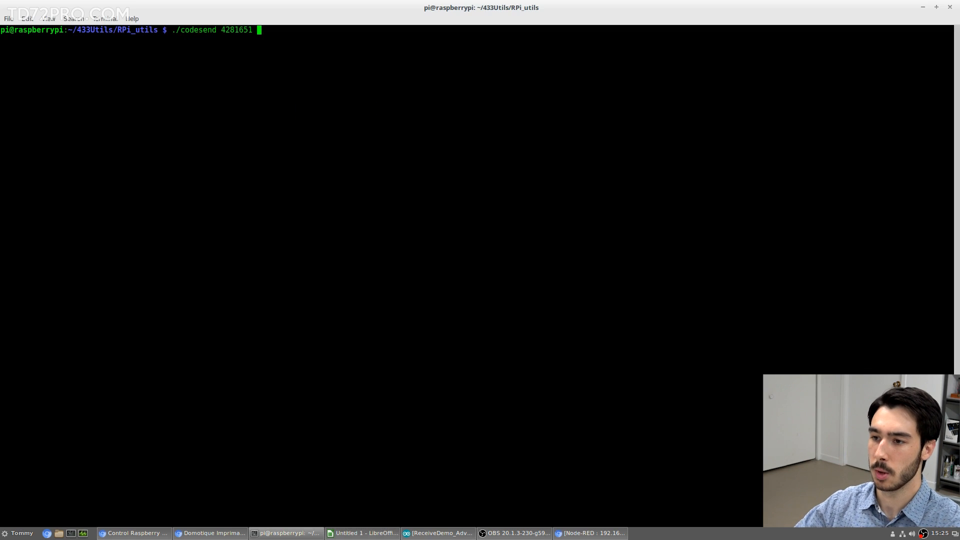
type("1 ")
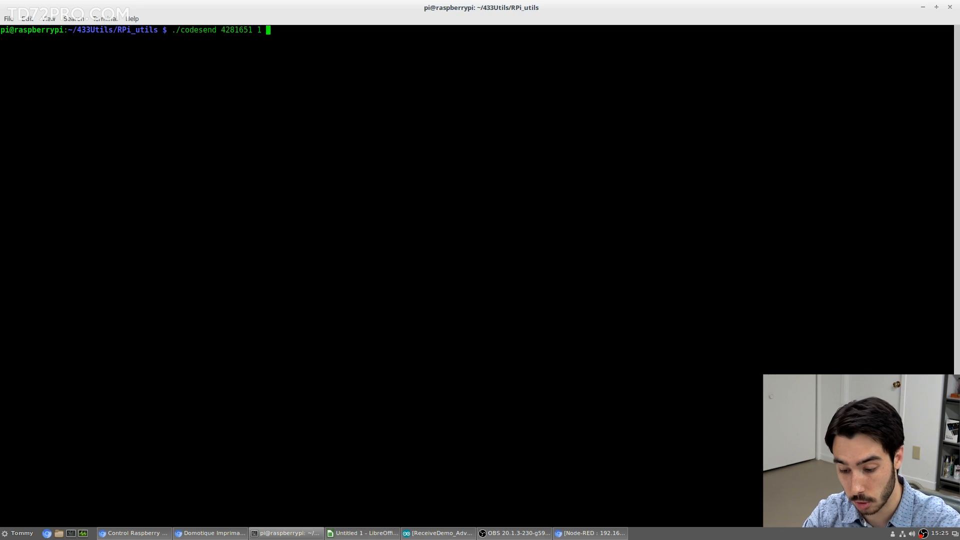
type("180")
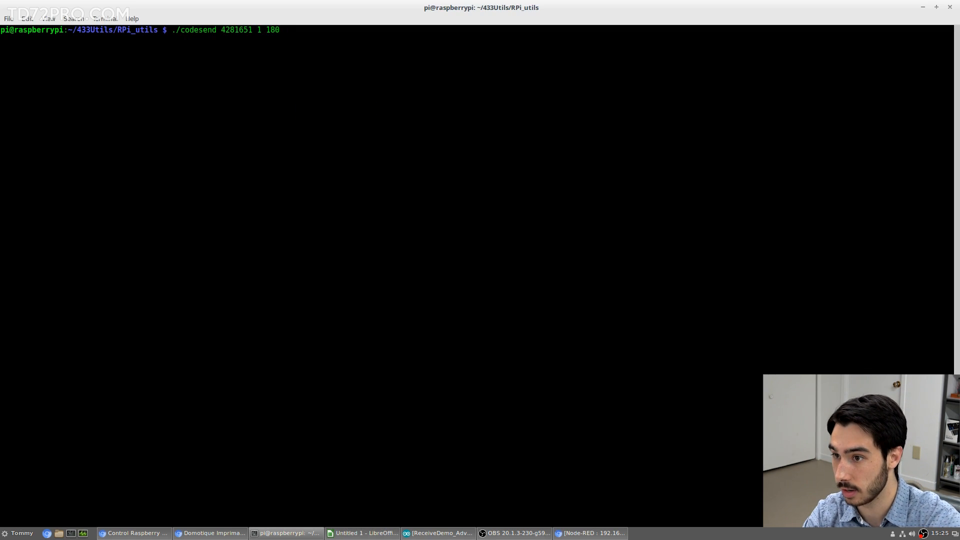
- Erase the whole unsent codesend command from the terminal prompt
key("BackSpace")
key("BackSpace")
key("BackSpace")
key("BackSpace")
key("BackSpace")
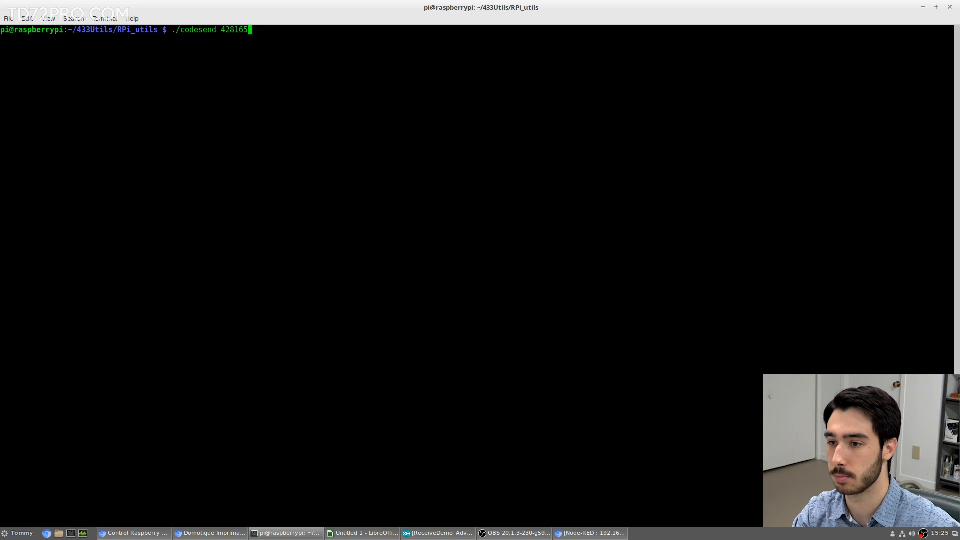
key("BackSpace")
key("BackSpace")
key("BackSpace")
key("BackSpace")
key("BackSpace")
key("BackSpace")
key("BackSpace")
key("BackSpace")
key("BackSpace")
key("BackSpace")
key("BackSpace")
key("BackSpace")
key("BackSpace")
key("BackSpace")
key("BackSpace")
key("BackSpace")
key("BackSpace")
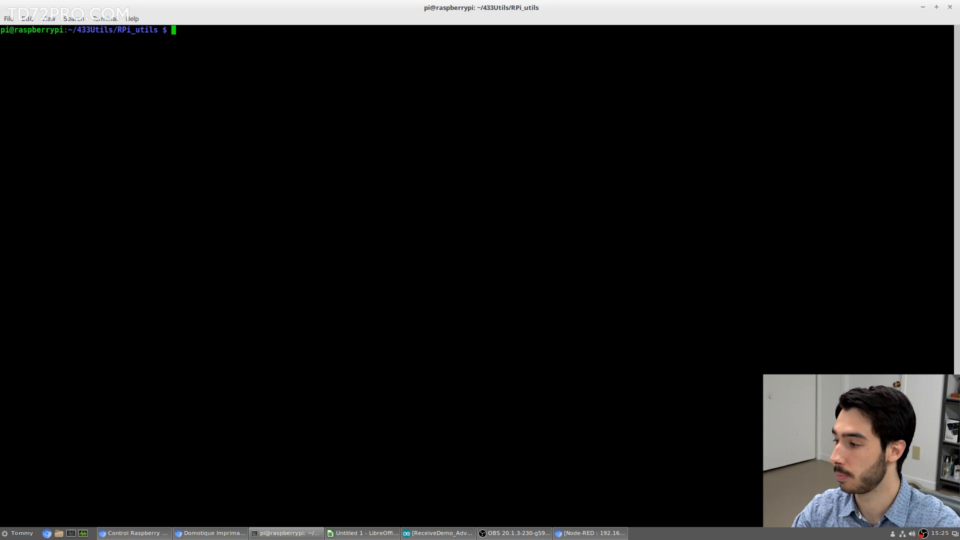
- Paste the tutorial's compile command g++ -DRPI ../rc-switch/RCSwitch.cpp control.cpp -o control -lwiringPi at the terminal prompt
key("alt+Tab")
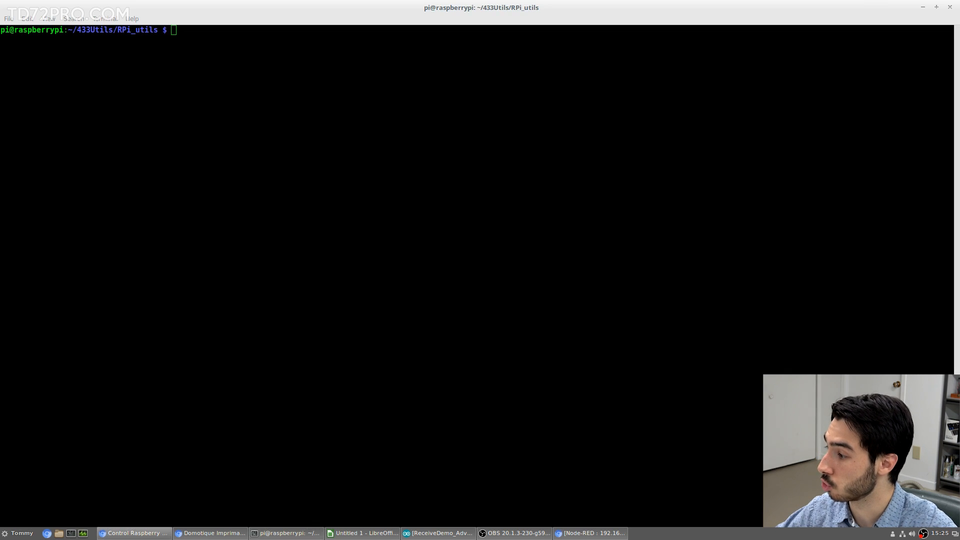
left_click(189, 48)
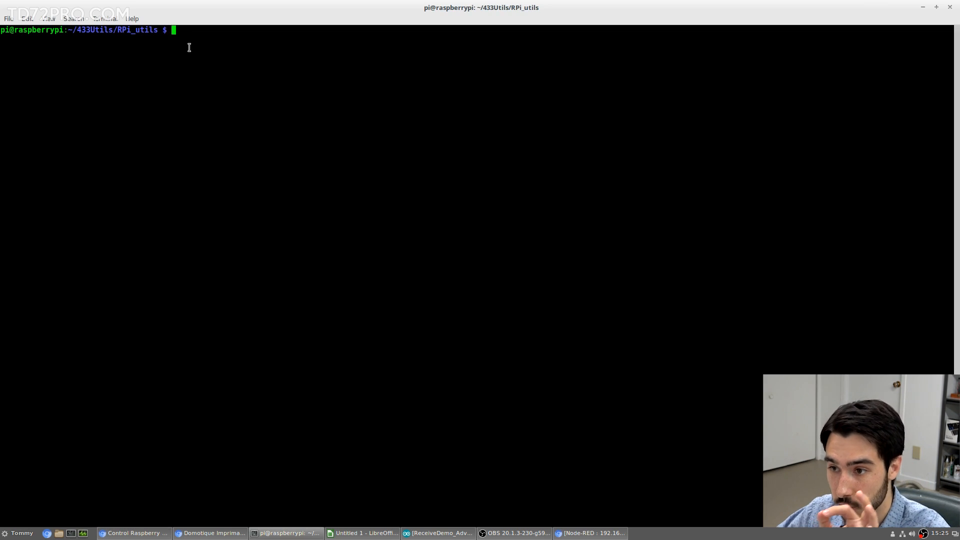
left_click_drag(151, 33, 116, 31)
left_click(215, 37)
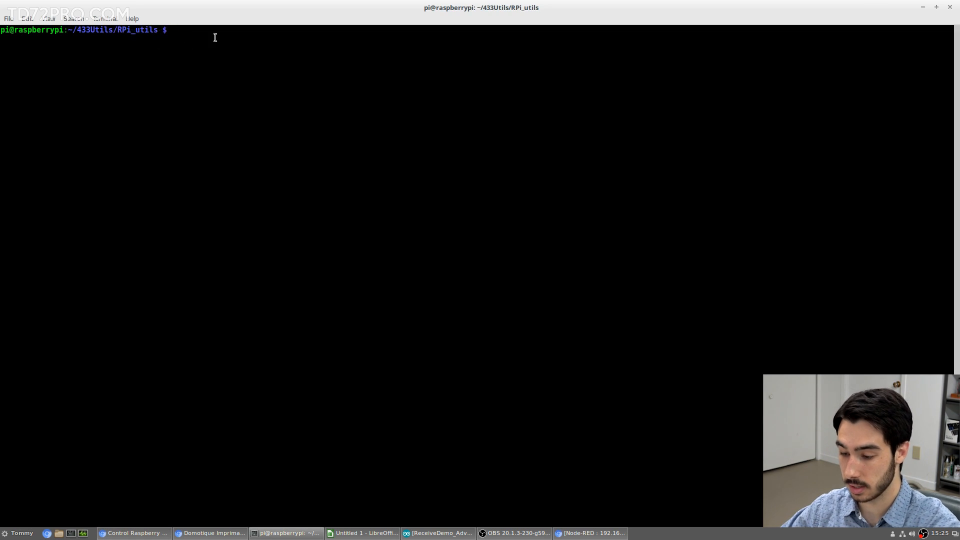
right_click(215, 38)
left_click(248, 66)
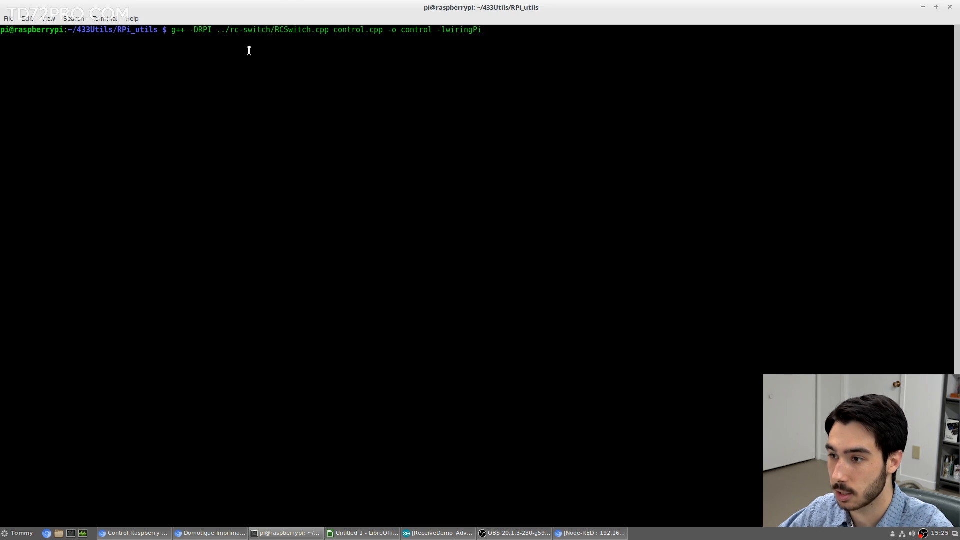
- Examine the tutorial page's control.cpp example and the file names in the g++ compile command below it
key("alt+Tab")
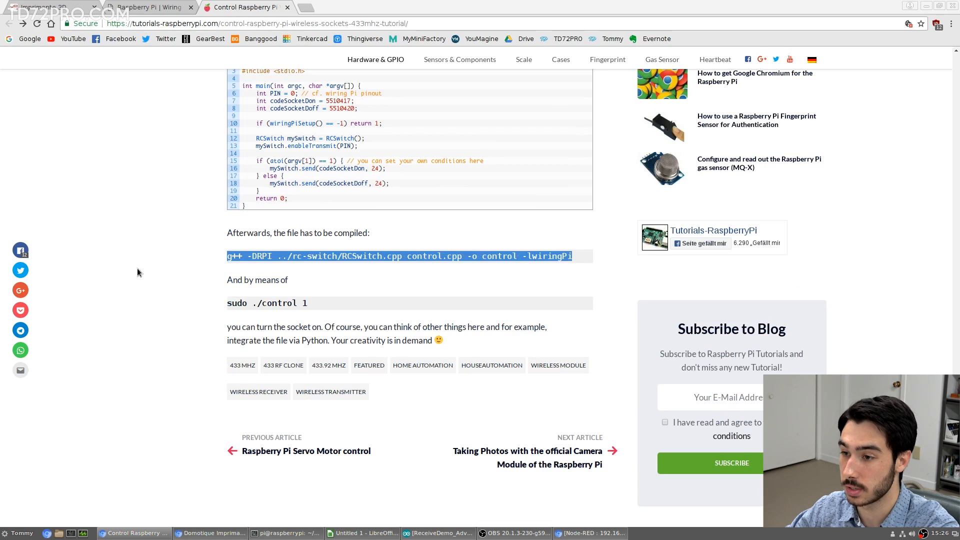
scroll(137, 268, "up", 15)
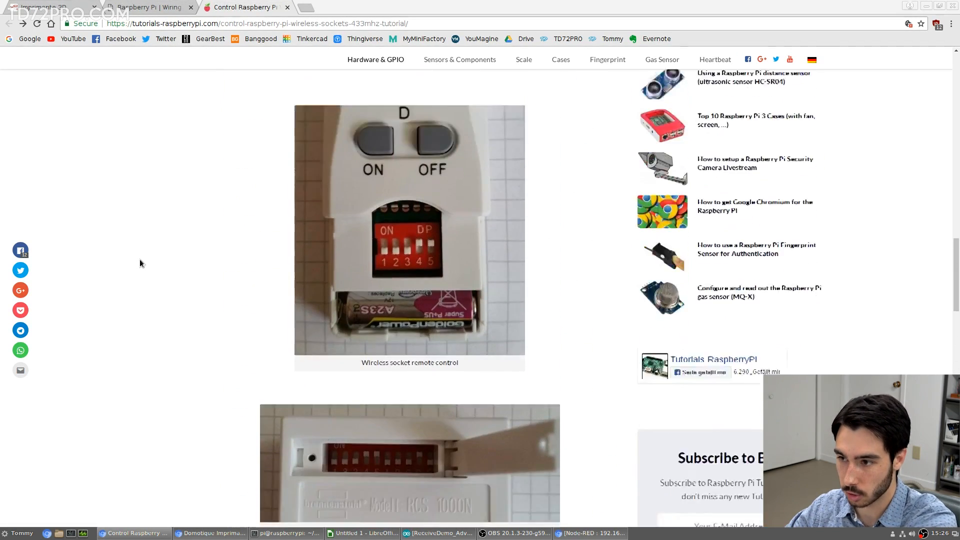
scroll(140, 259, "down", 15)
left_click_drag(214, 86, 289, 283)
left_click(310, 386)
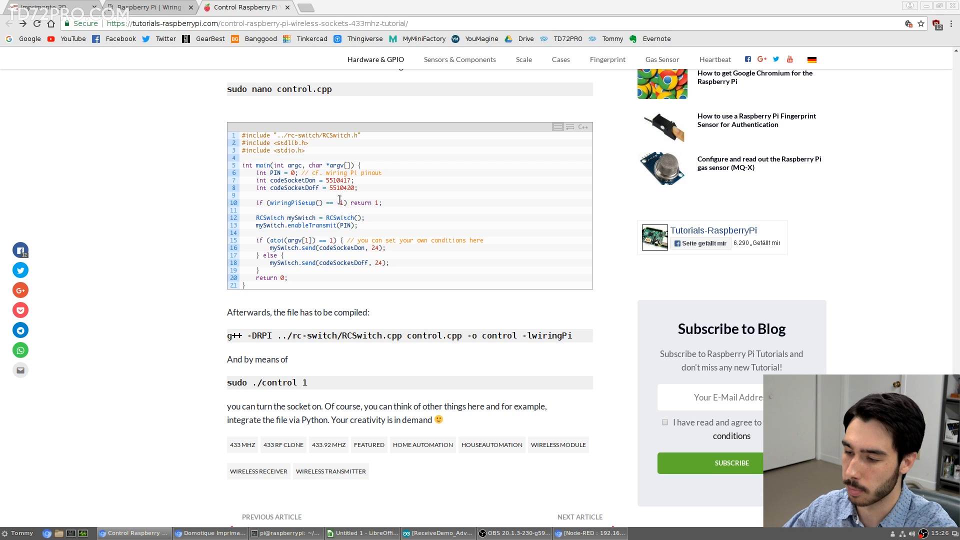
left_click_drag(573, 336, 368, 336)
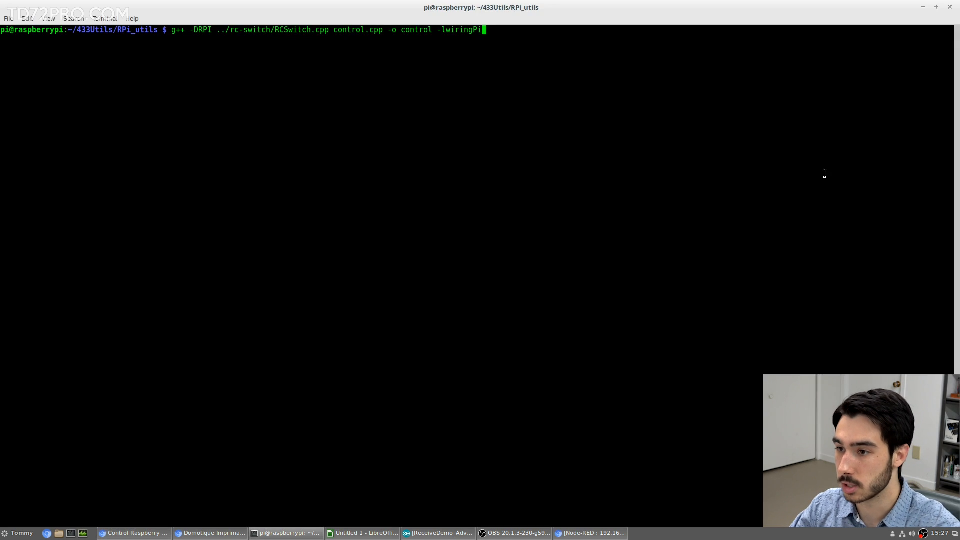
- Change the source file in the g++ command from control.cpp to codesend.cpp
key("Left")
key("Left")
key("Left")
key("Left")
key("Left")
key("Left")
key("Left")
key("Left")
key("Left")
key("Left")
key("Left")
key("Left")
key("Left")
key("Left")
key("Left")
key("Left")
key("Left")
key("Left")
key("Left")
key("Left")
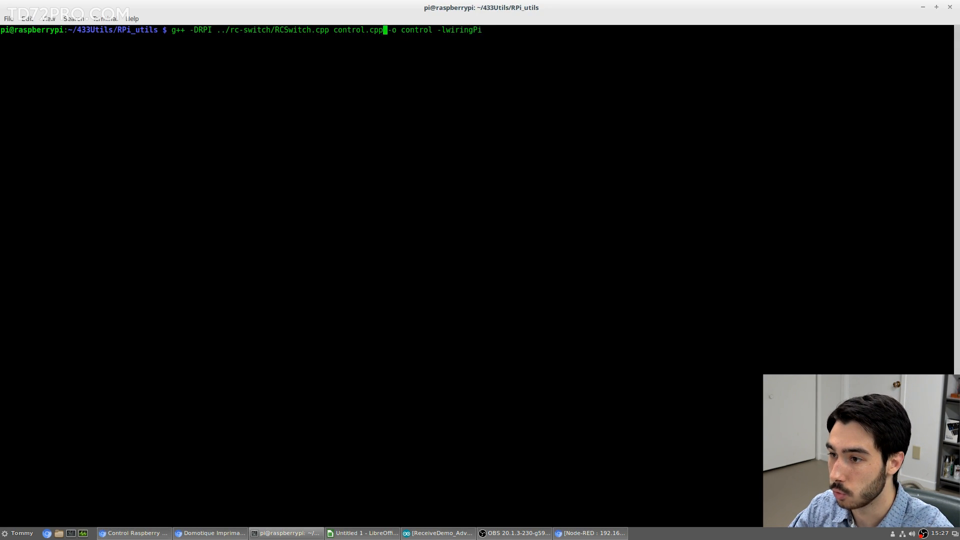
key("Left")
key("BackSpace")
key("BackSpace")
key("BackSpace")
key("BackSpace")
key("BackSpace")
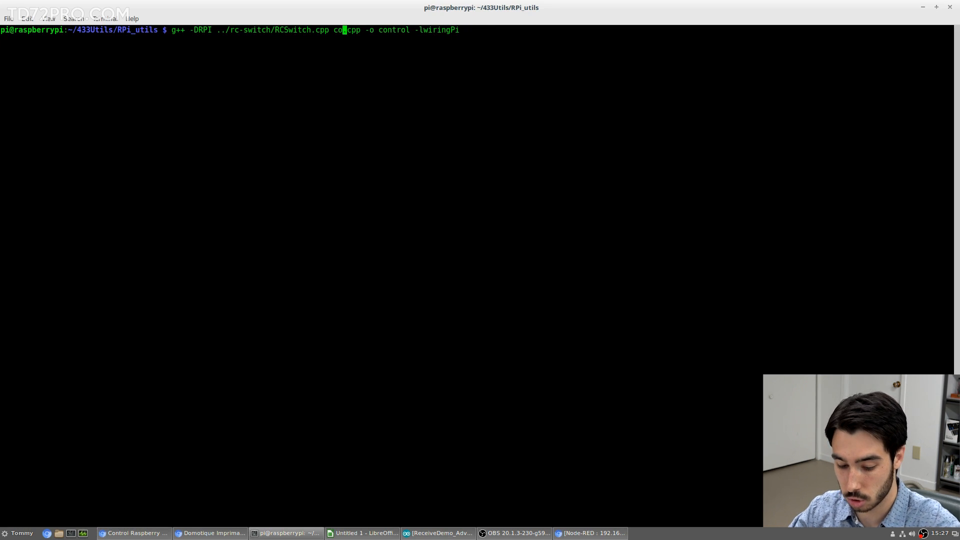
type("desend")
- Change the compile command's output name to codesend and run the compilation
key("Right")
key("Right")
key("Right")
key("Right")
key("Right")
key("Right")
key("Right")
key("Right")
key("Right")
key("Right")
key("Right")
key("Right")
key("Right")
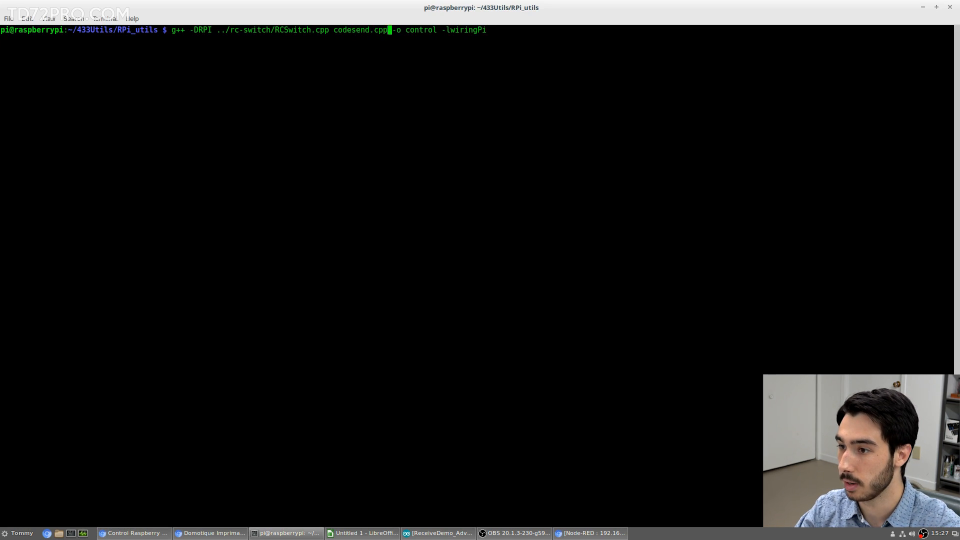
key("Right")
key("Right")
key("BackSpace")
key("BackSpace")
key("BackSpace")
key("BackSpace")
key("BackSpace")
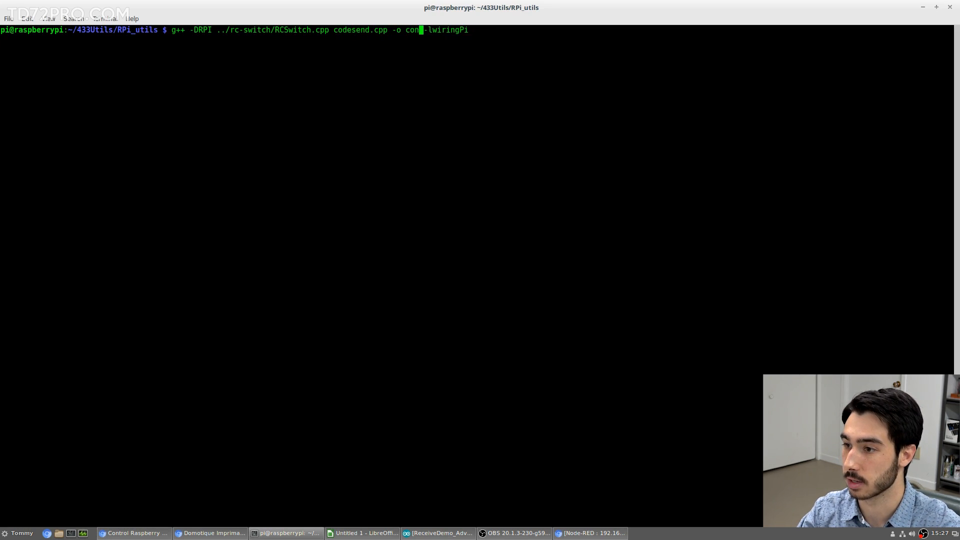
type("desend")
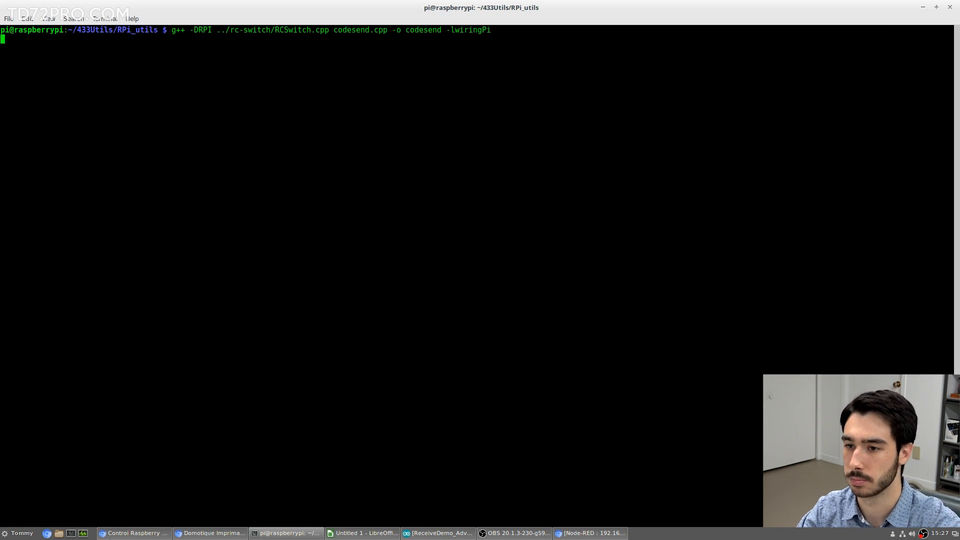
- Compose codesend 4281651 at the terminal prompt, pasting the code copied from cell A2 of the spreadsheet
type("codesend")
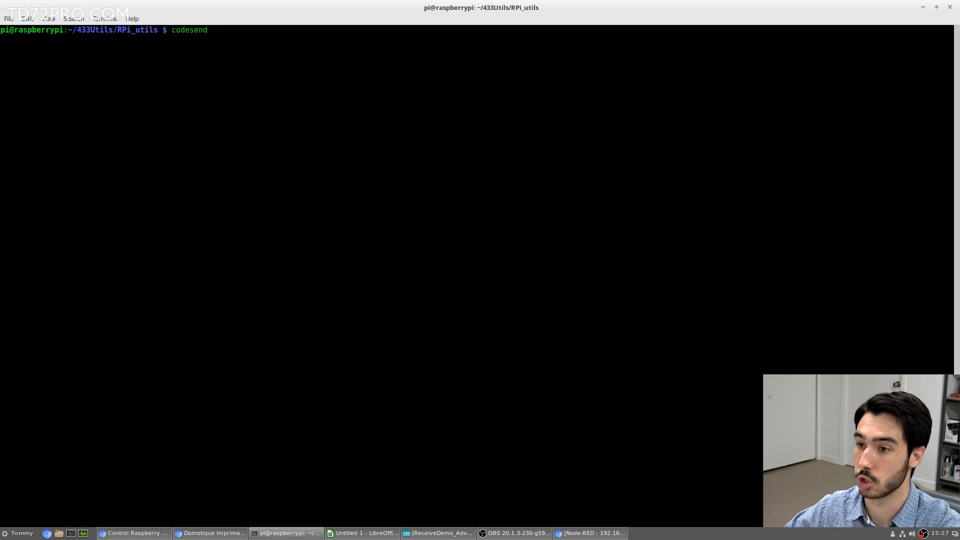
key("alt+Tab")
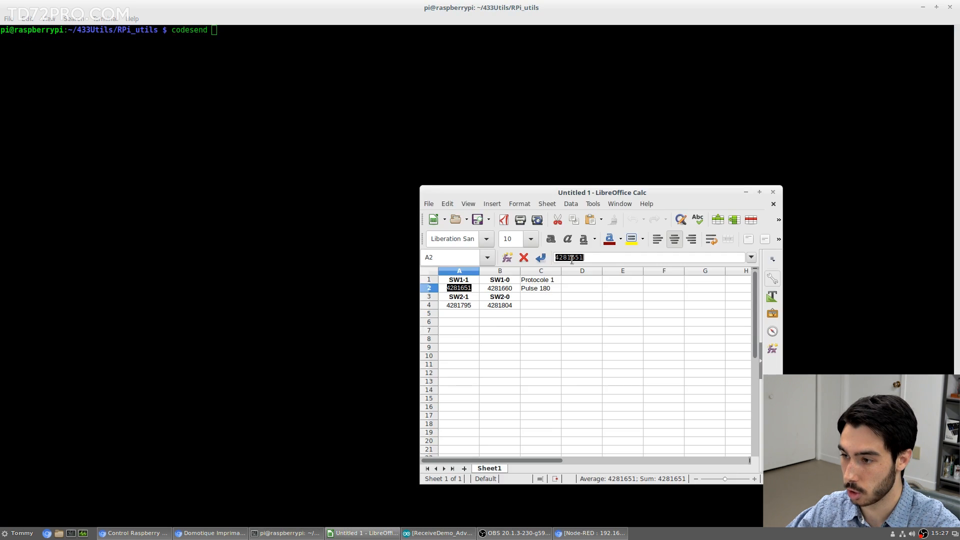
left_click(375, 67)
right_click(375, 68)
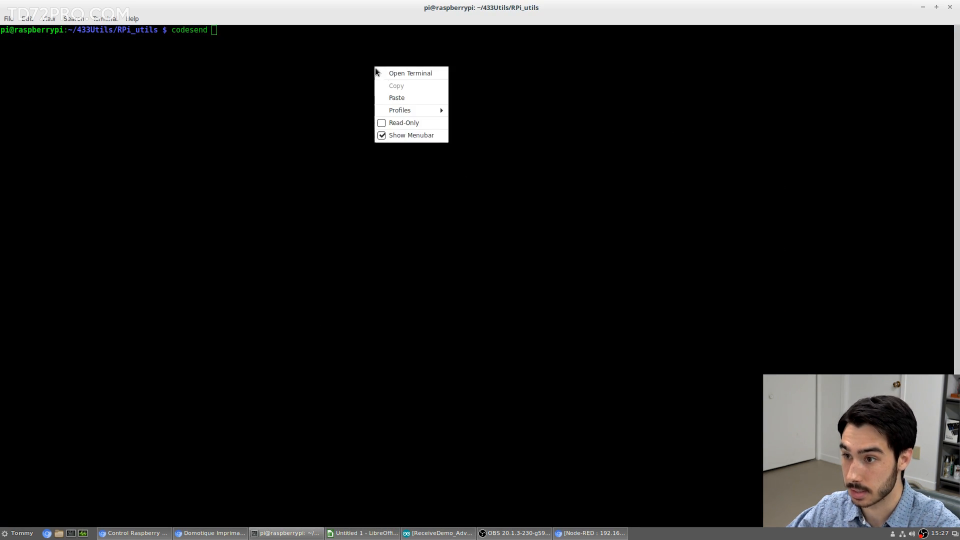
left_click(408, 98)
- Prefix the codesend command with ./ and run it to send code 4281651
key("Left")
key("Left")
key("Left")
key("Left")
key("Left")
key("Left")
key("Left")
key("Left")
key("Left")
key("Left")
key("Left")
key("Left")
key("Left")
key("Left")
key("Left")
key("Left")
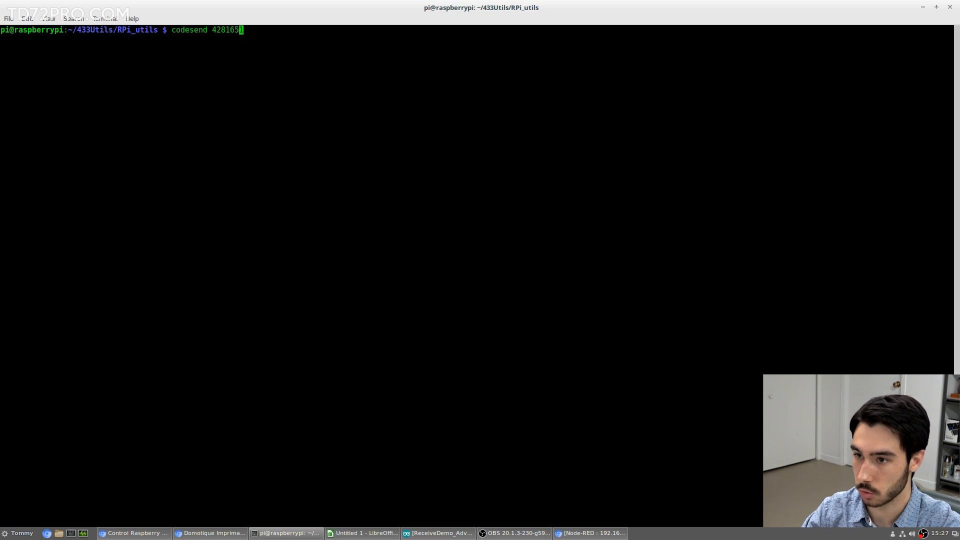
type("./")
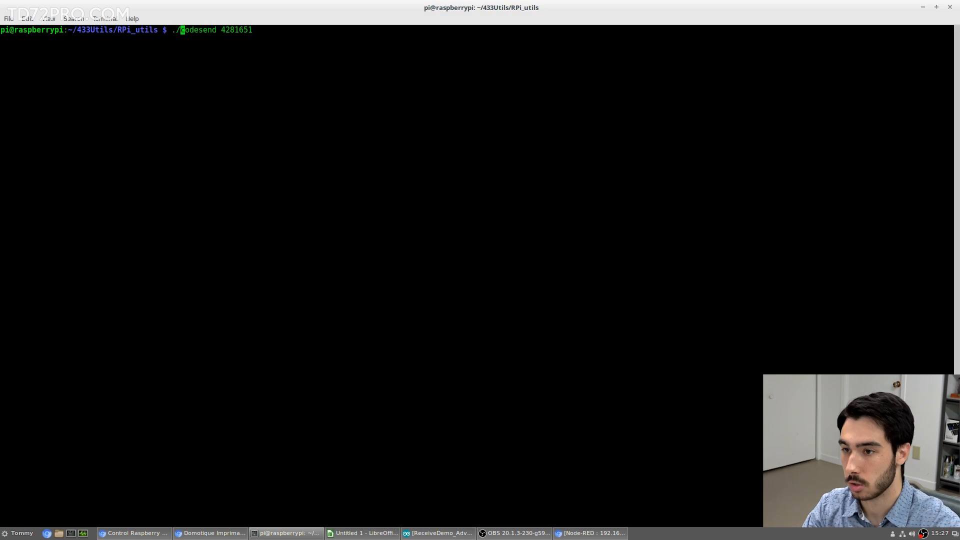
key("Return")
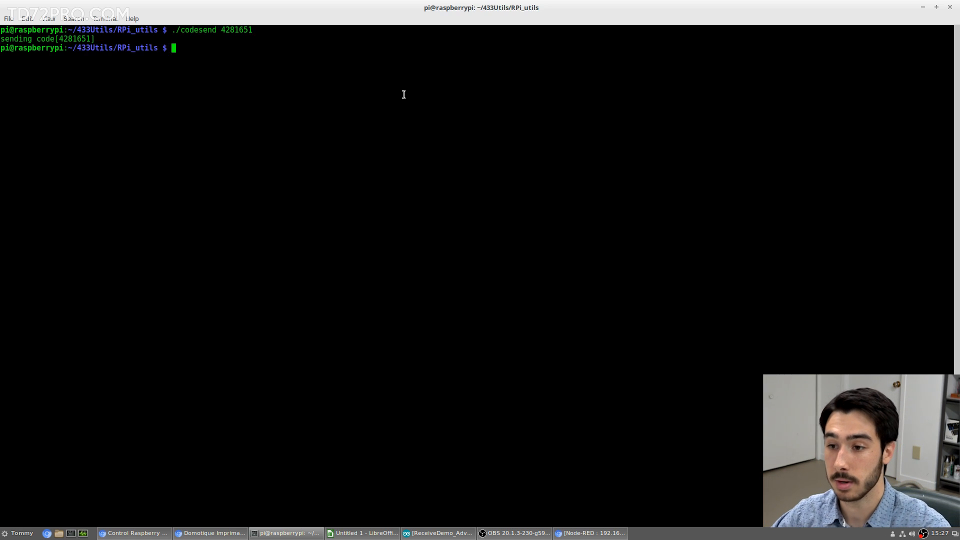
- Examine the codesend output, look over the ReceiveDemo_Advanced sketch in the Arduino IDE, and return to the terminal's codesend command
left_click_drag(17, 39, 59, 38)
left_click(171, 59)
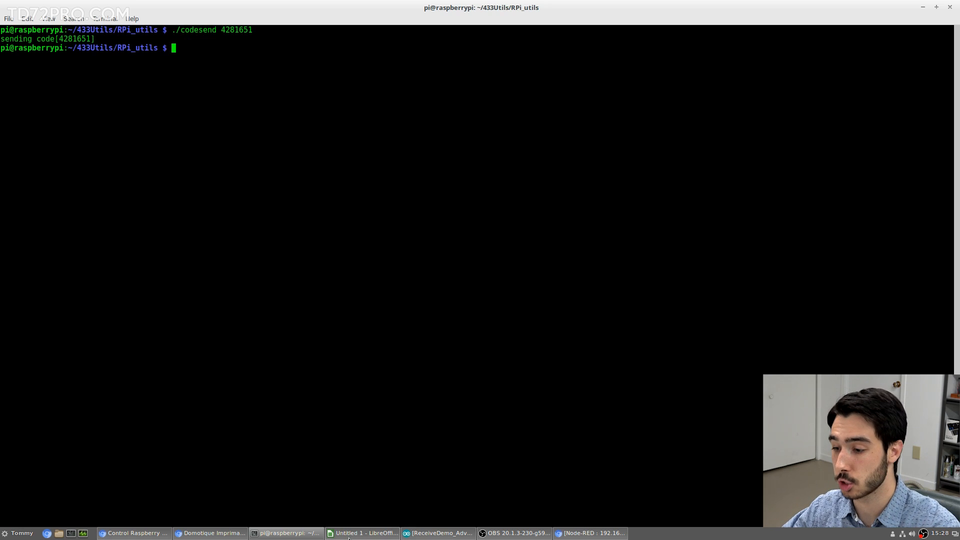
left_click(422, 534)
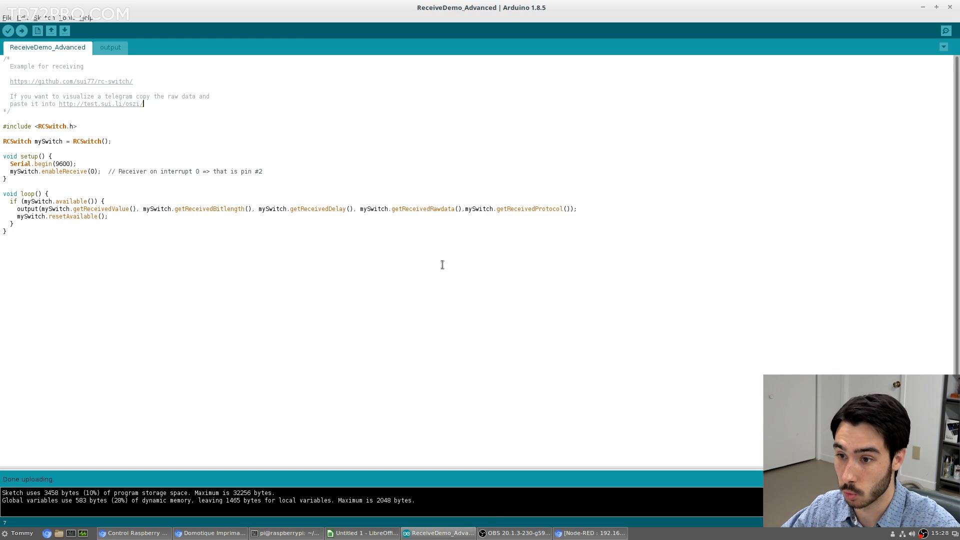
left_click_drag(418, 262, 57, 66)
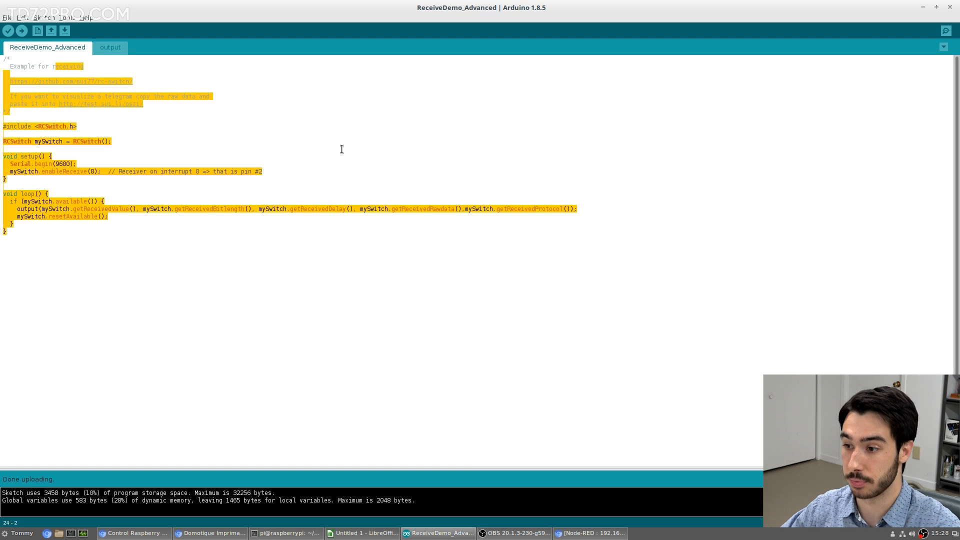
left_click(342, 148)
key("alt+Tab")
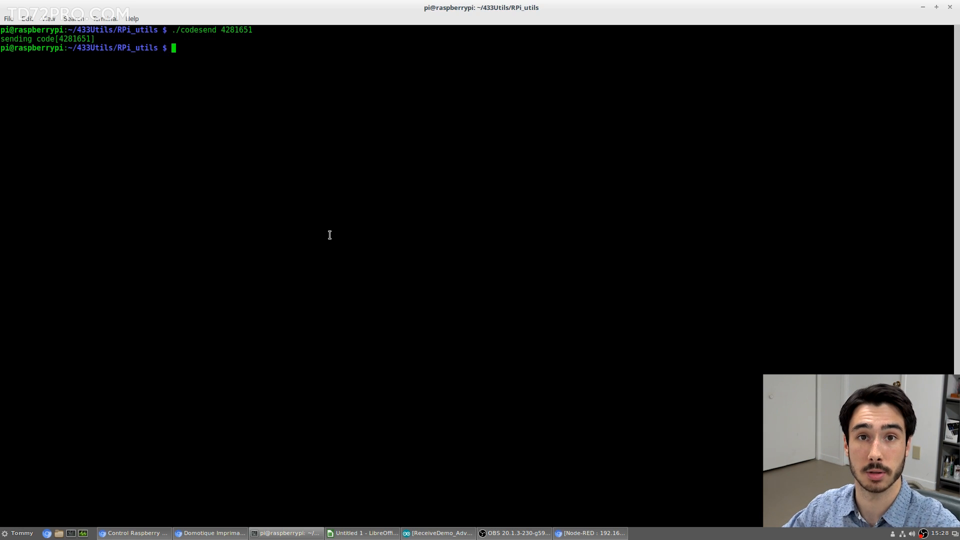
left_click_drag(190, 31, 222, 30)
left_click(245, 32)
left_click(251, 48)
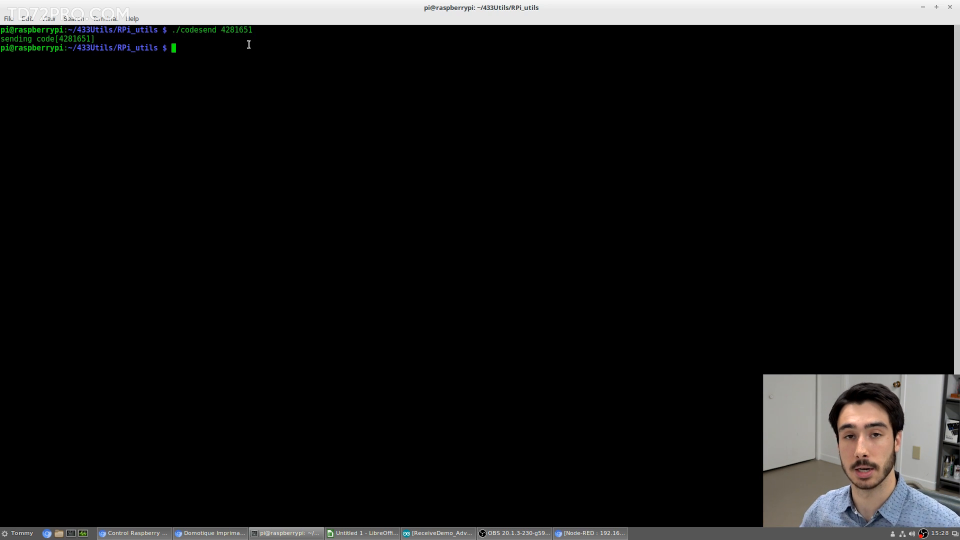
- Switch to Node-RED and add a new flow named Système
left_click(923, 8)
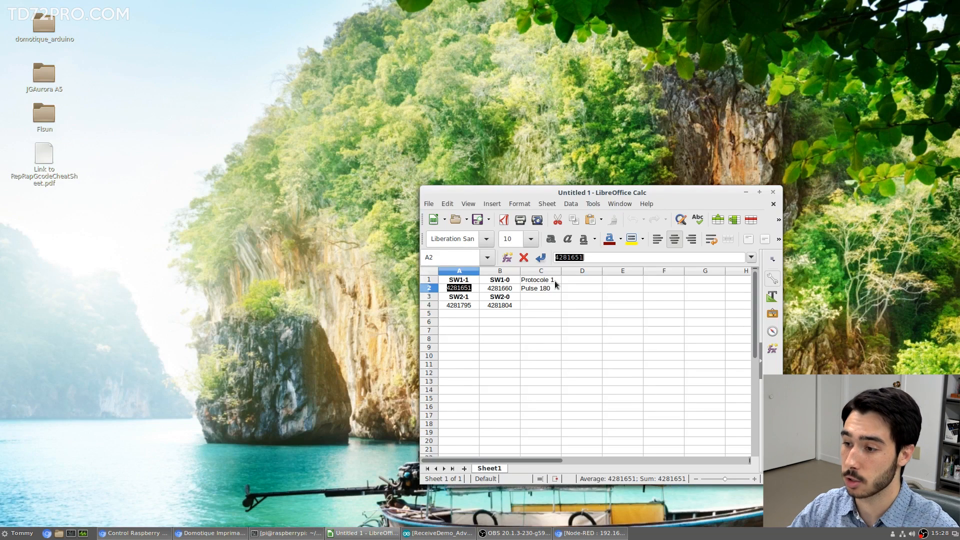
left_click(592, 533)
left_click(789, 76)
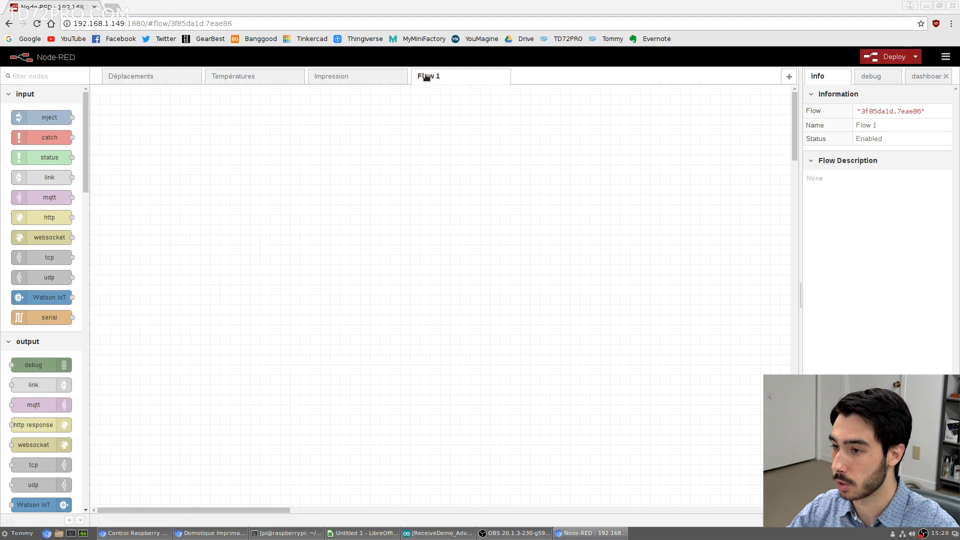
double_click(428, 77)
left_click_drag(668, 128, 606, 118)
key("BackSpace")
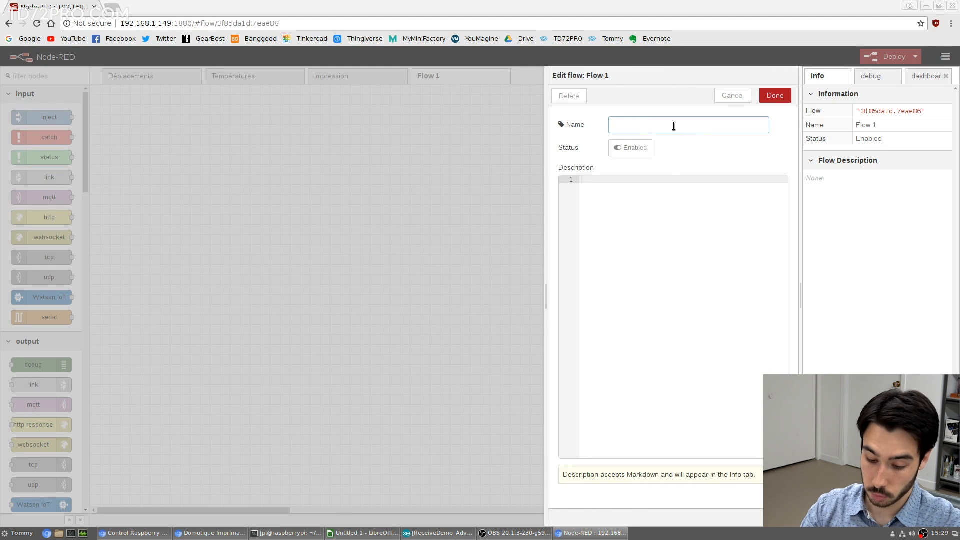
type("Système")
left_click(775, 95)
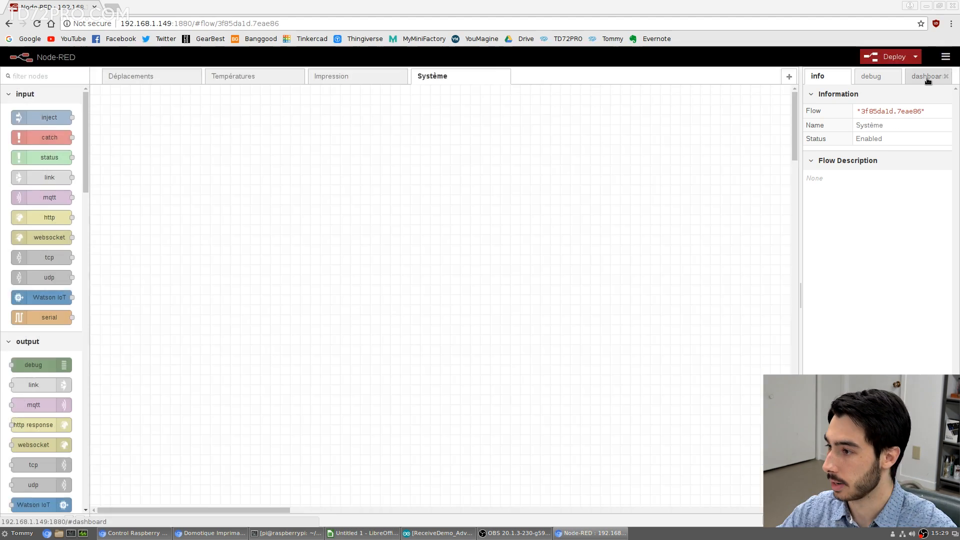
- Add a new dashboard tab and name it SYSTÈME
left_click(928, 76)
left_click(916, 121)
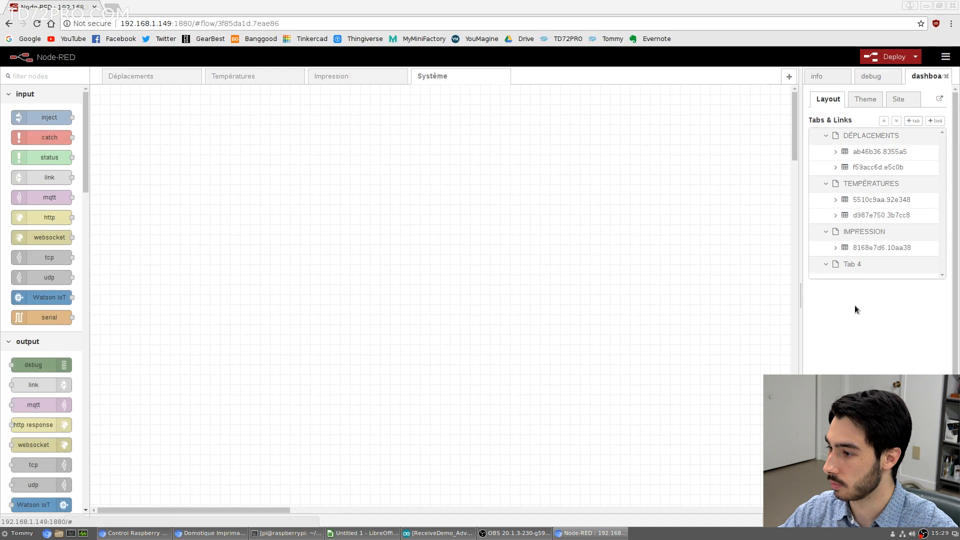
left_click(898, 265)
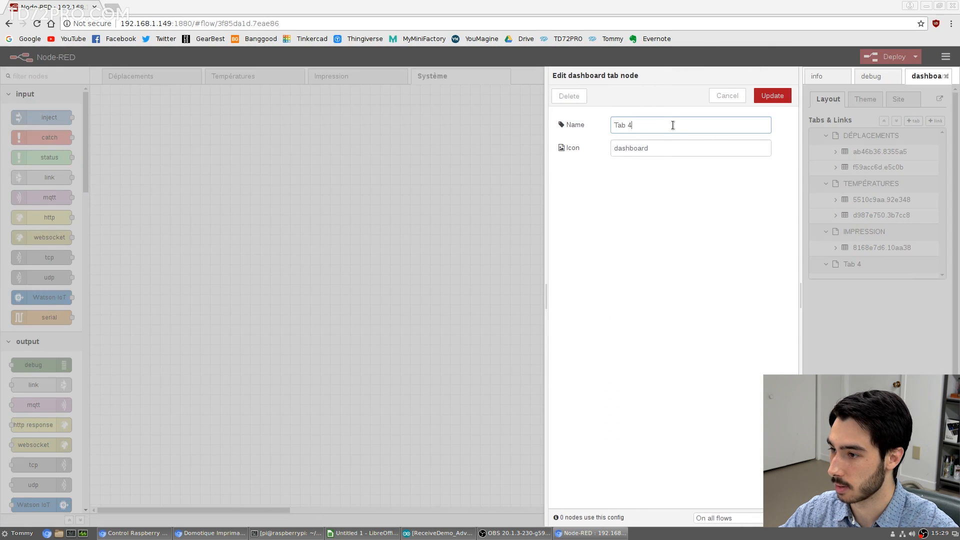
left_click_drag(673, 125, 613, 124)
type("SY")
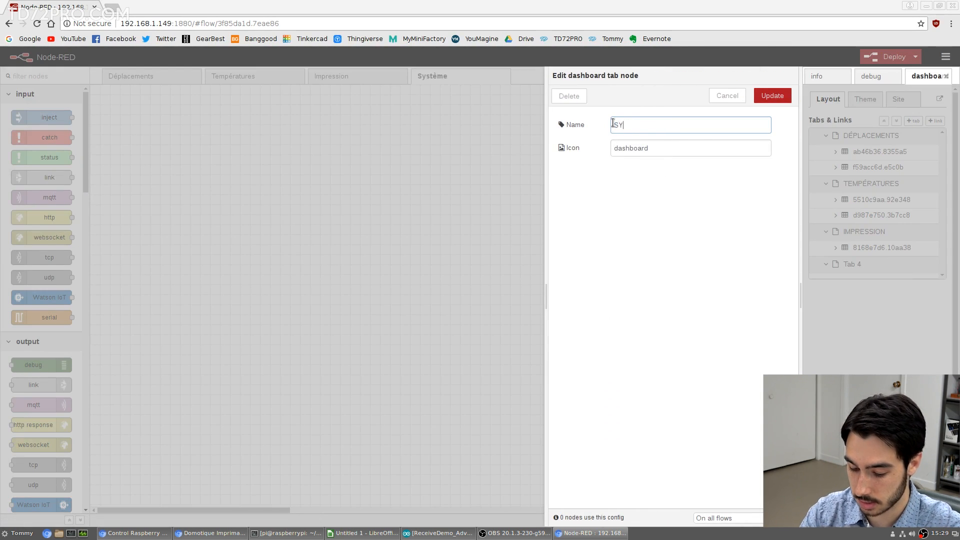
type("STÈME")
key("Return")
- Add a group with a blank name to the SYSTÈME dashboard tab and deploy the changes
left_click(895, 265)
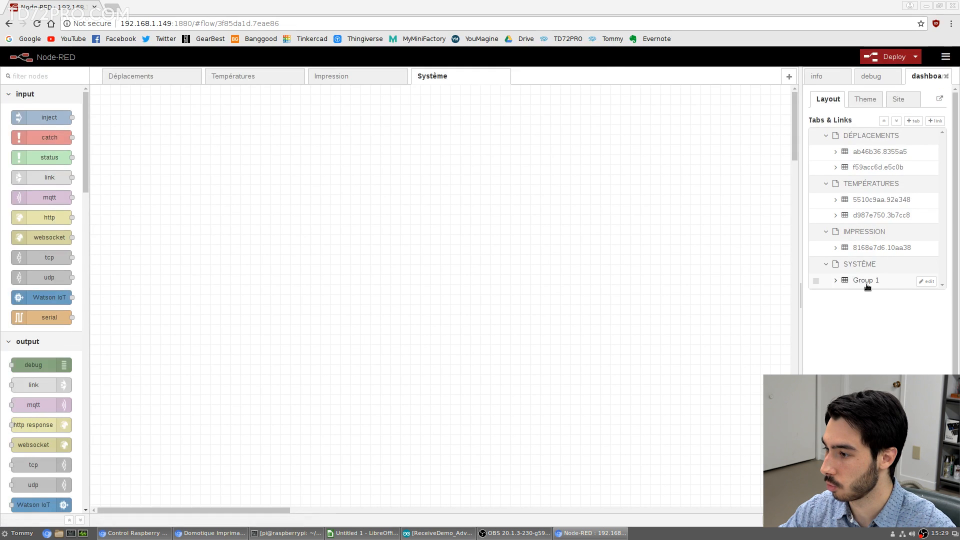
left_click(926, 281)
left_click_drag(649, 124, 607, 124)
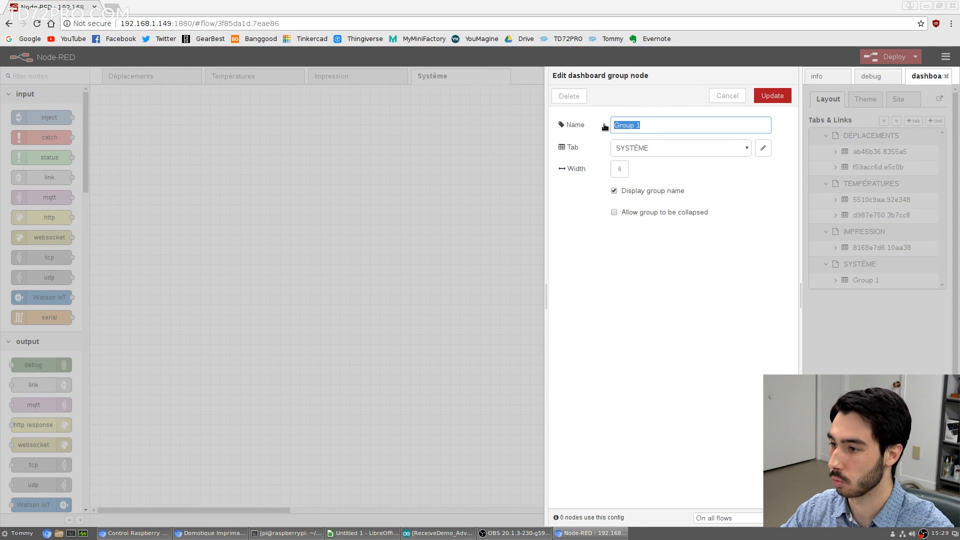
key("BackSpace")
left_click(789, 101)
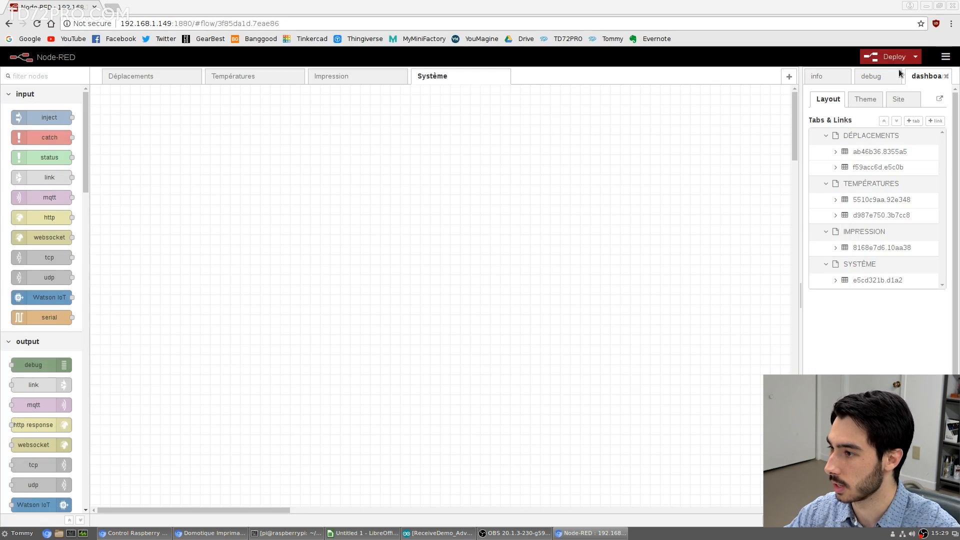
left_click(882, 56)
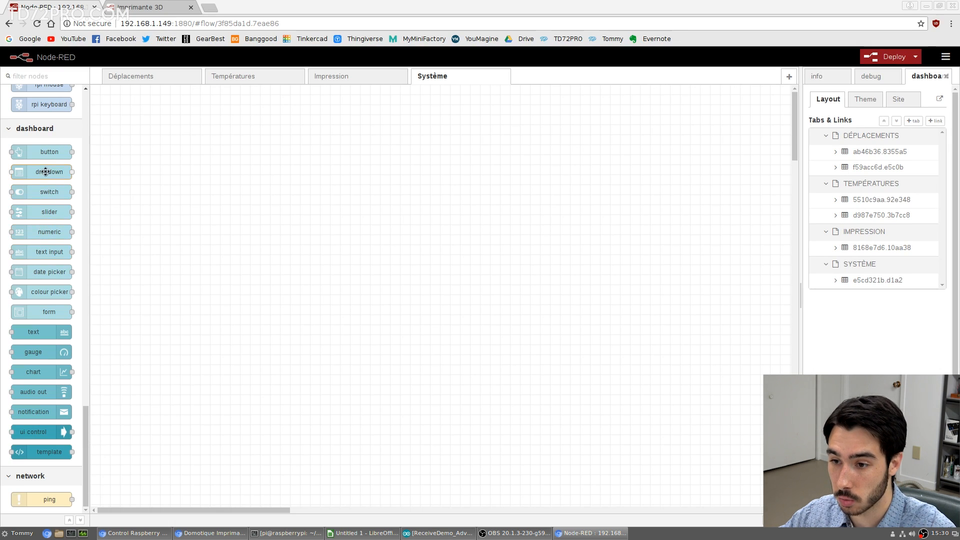
- Add a dashboard dropdown node to the Système flow and give it a second, empty option row
left_click_drag(44, 172, 161, 120)
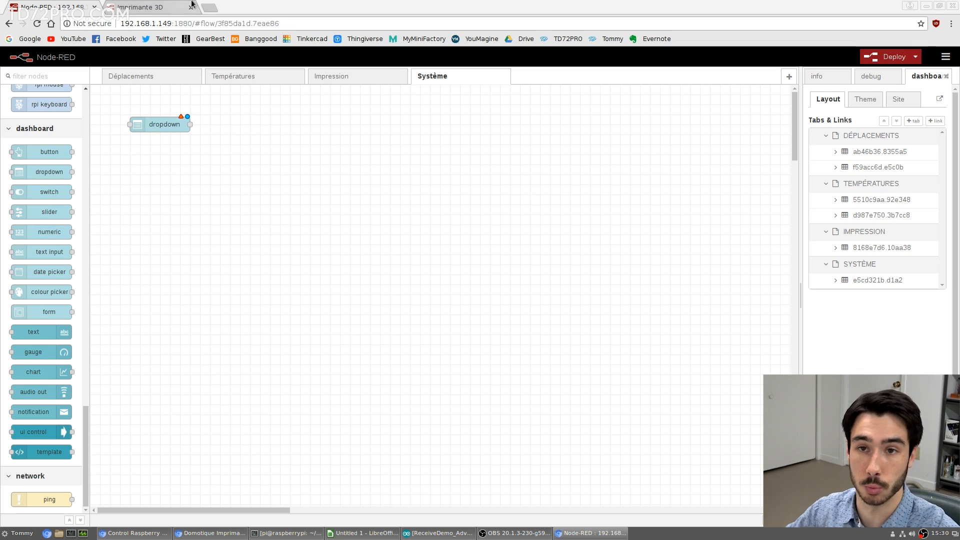
double_click(160, 125)
left_click(626, 365)
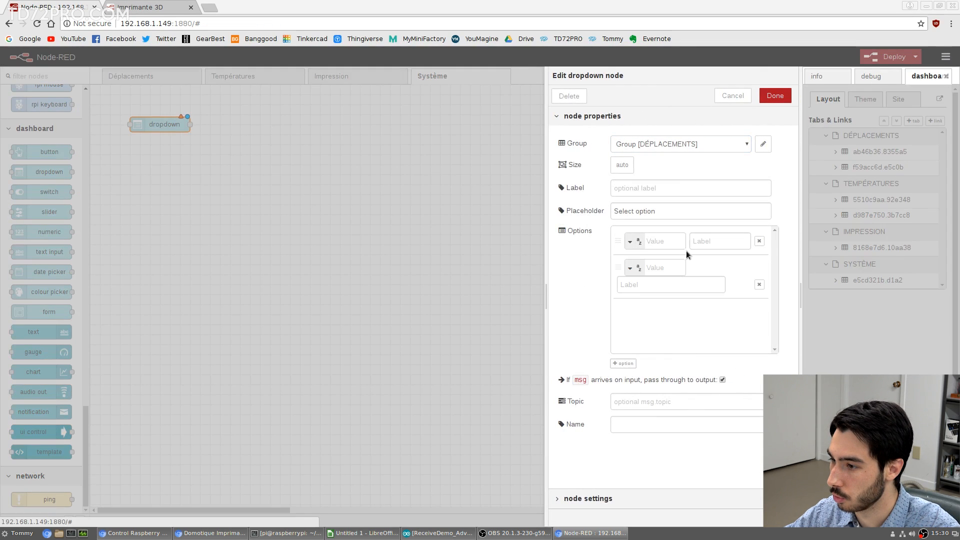
left_click_drag(547, 225, 441, 225)
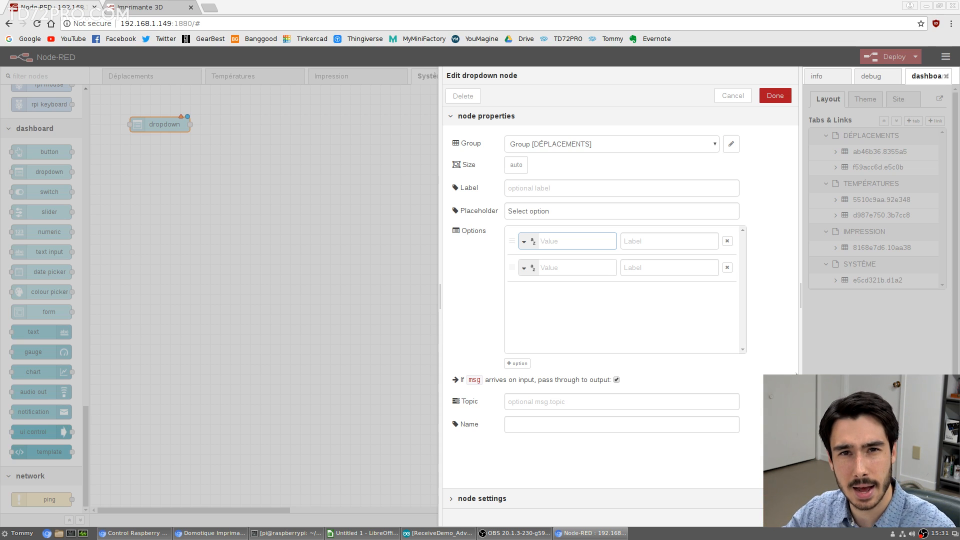
left_click(416, 266)
scroll(55, 265, "up", 16)
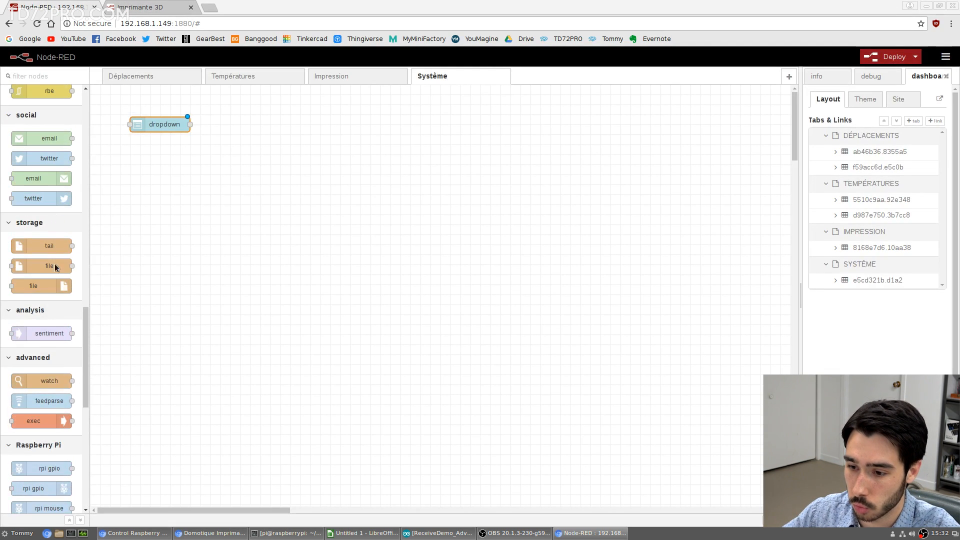
scroll(40, 426, "down", 8)
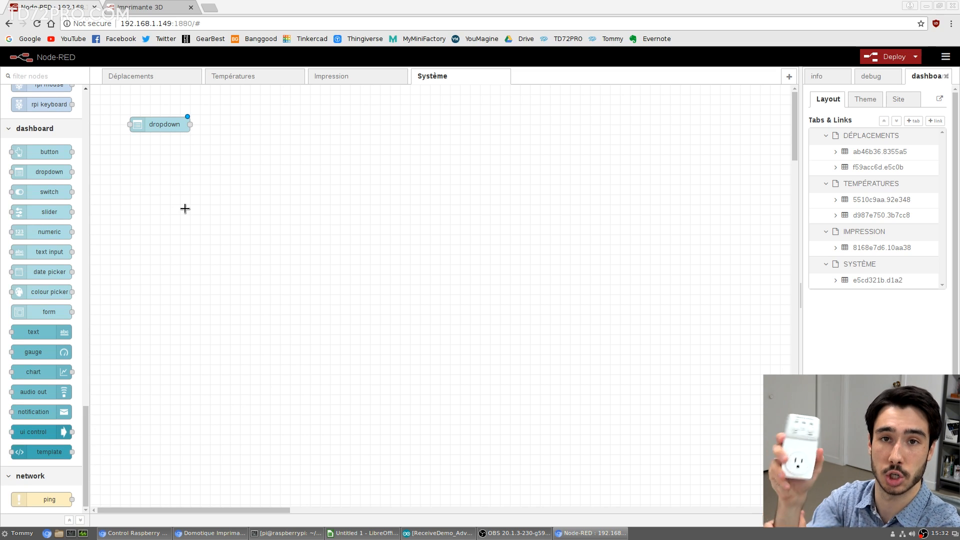
- Enter imprimante and systeme as the values of the dropdown node's two options
double_click(157, 128)
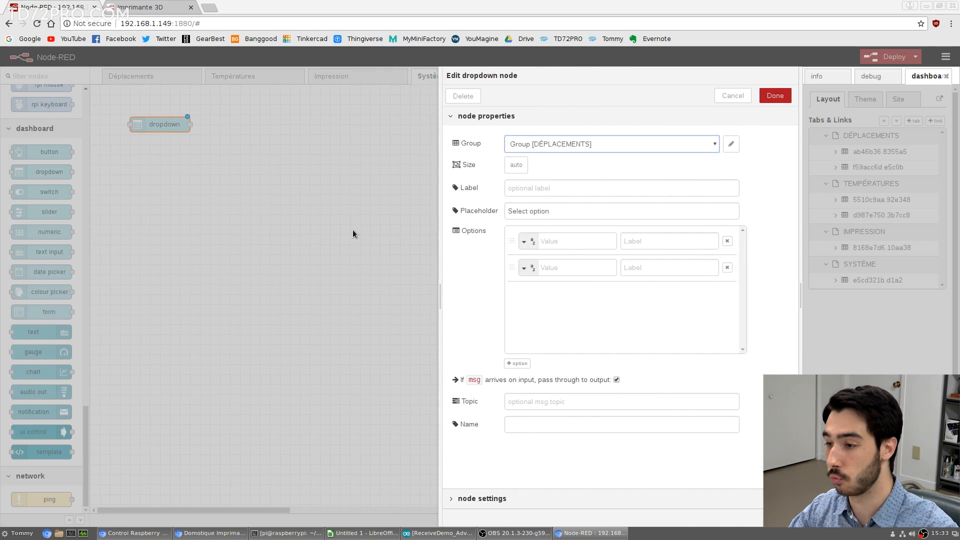
left_click(576, 242)
type("impri")
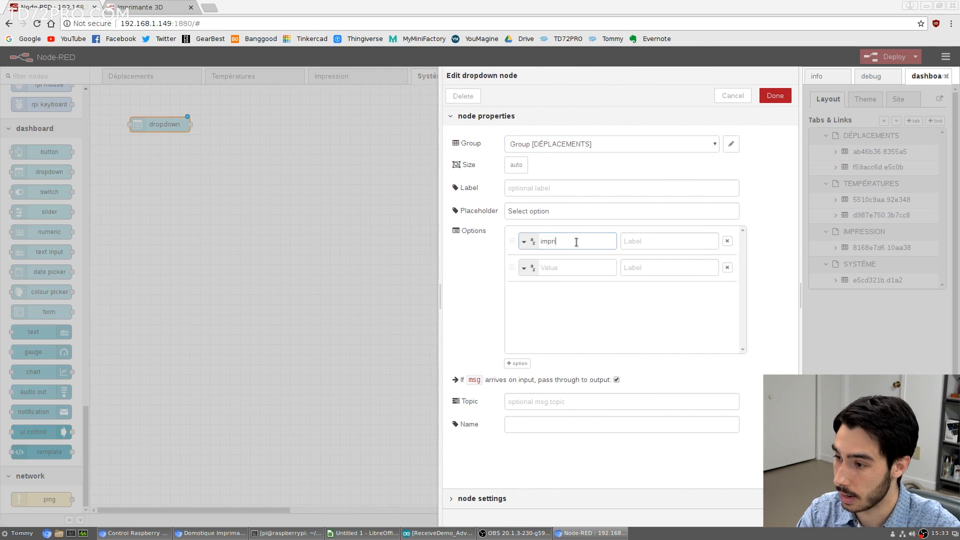
type("mante")
key("Tab")
key("Tab")
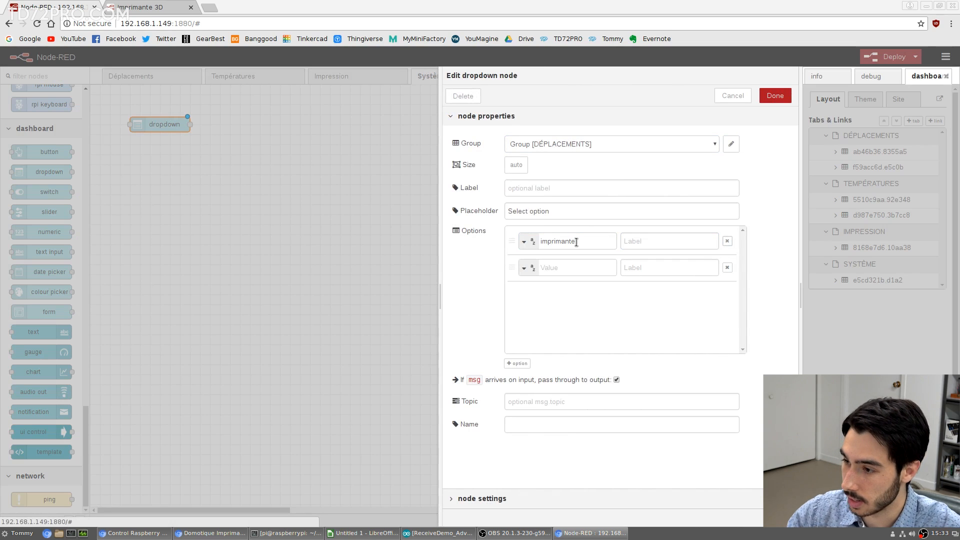
left_click(557, 268)
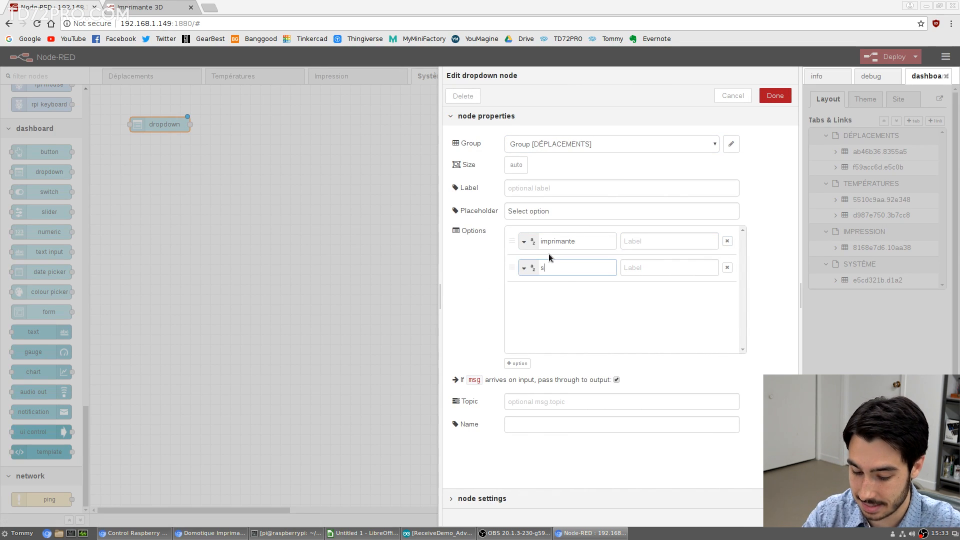
type("systeme")
- Label the dropdown options Imprimante and Système Complet, and save the node
left_click(643, 241)
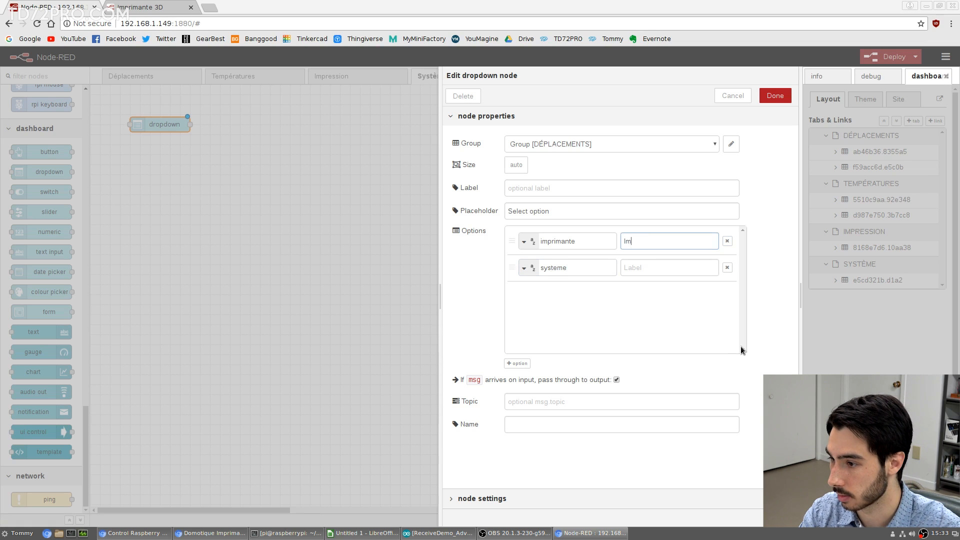
type("Imprimante")
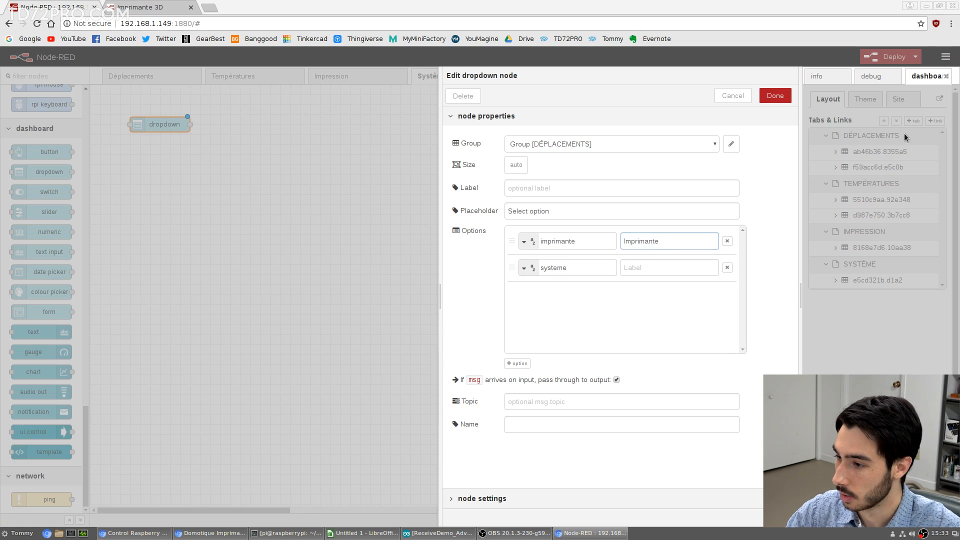
left_click(660, 263)
type("Système Complet")
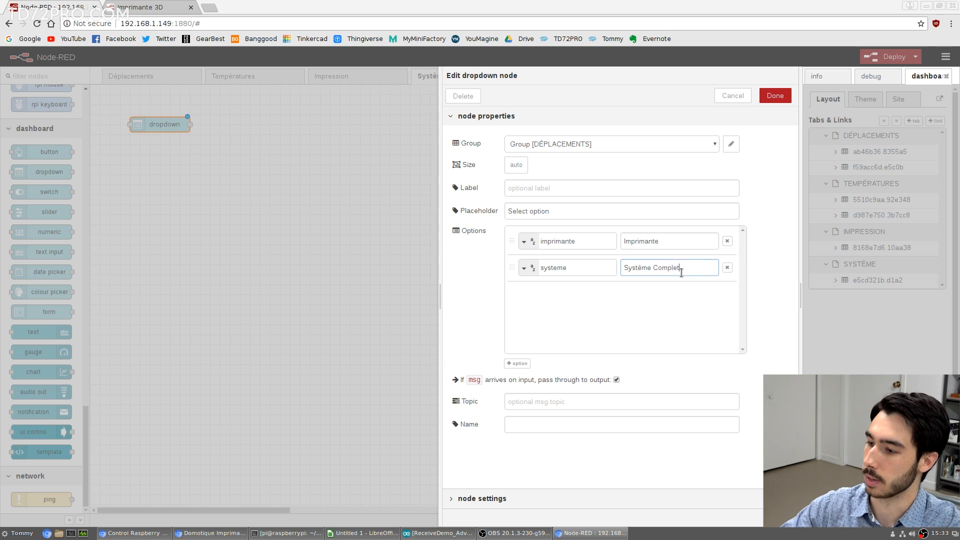
- Add a function node beside the dropdown node, wire the dropdown's output to it, and align the two nodes
left_click_drag(86, 432, 104, 170)
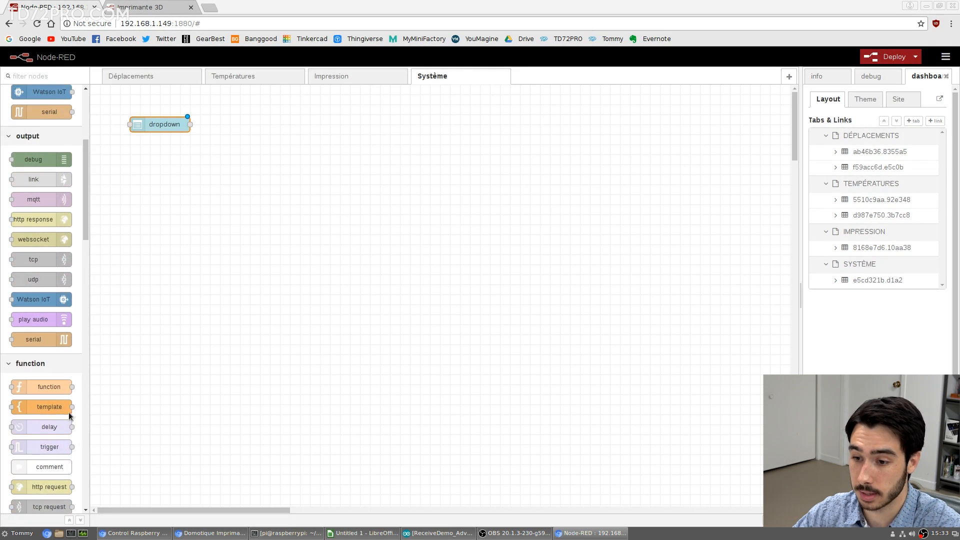
left_click_drag(49, 389, 273, 132)
left_click_drag(190, 124, 245, 134)
left_click_drag(270, 134, 266, 126)
- Replace the function node's default code with flow.set("choix", msg.payload); and save the node
double_click(265, 126)
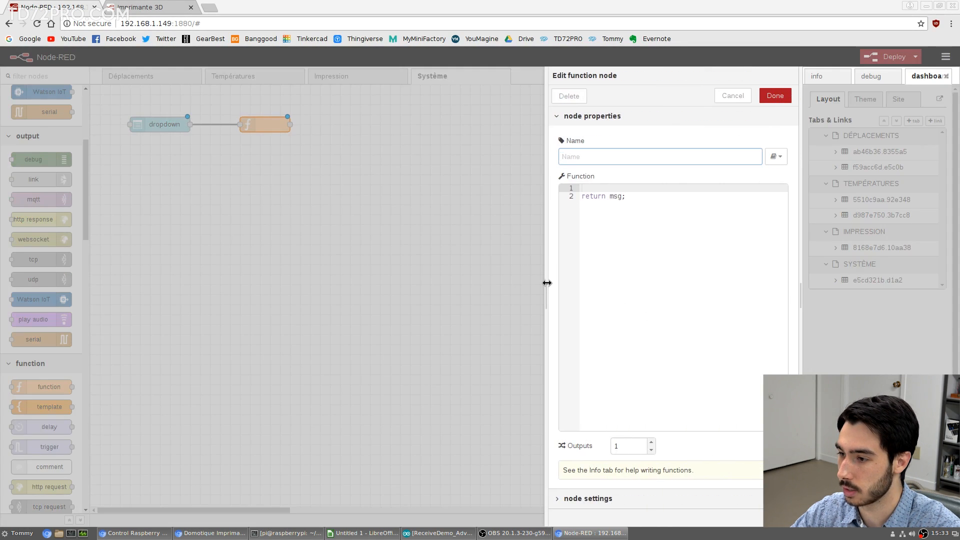
left_click_drag(556, 282, 367, 280)
left_click_drag(445, 199, 394, 188)
key("BackSpace")
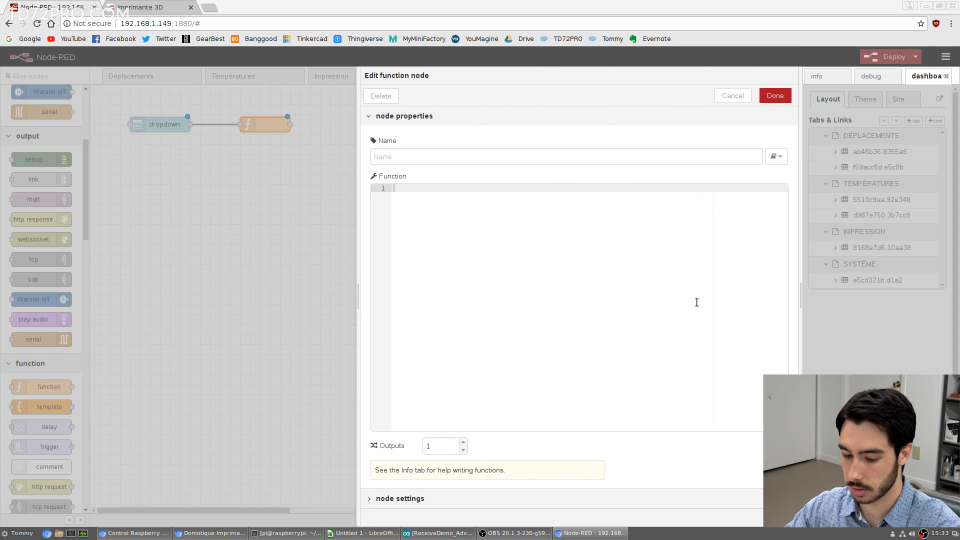
type("flow.set")
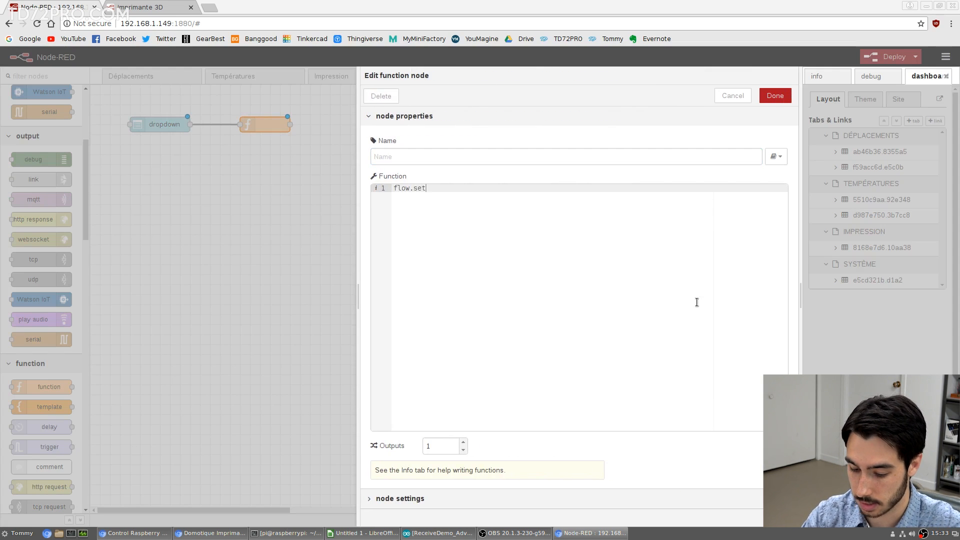
type("(\"choix")
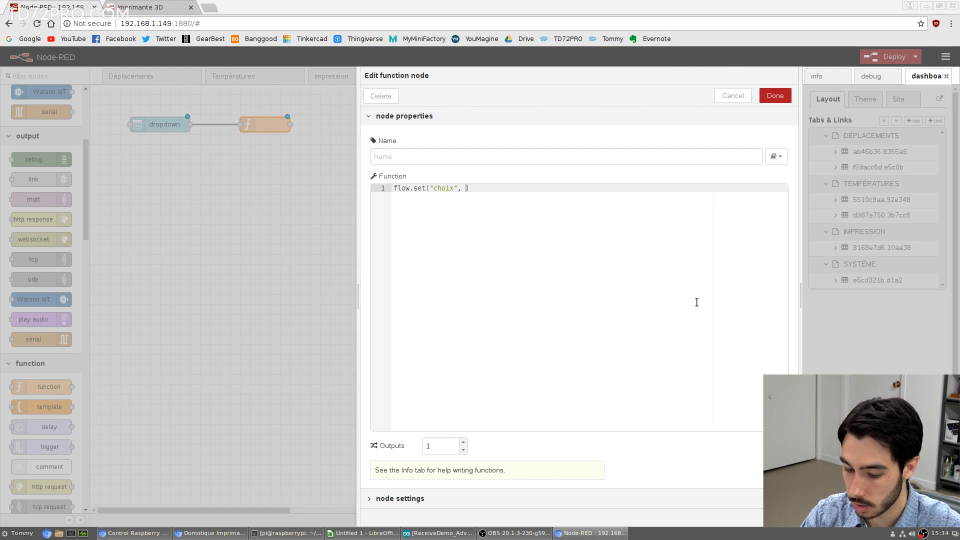
type("\", msg.payload)")
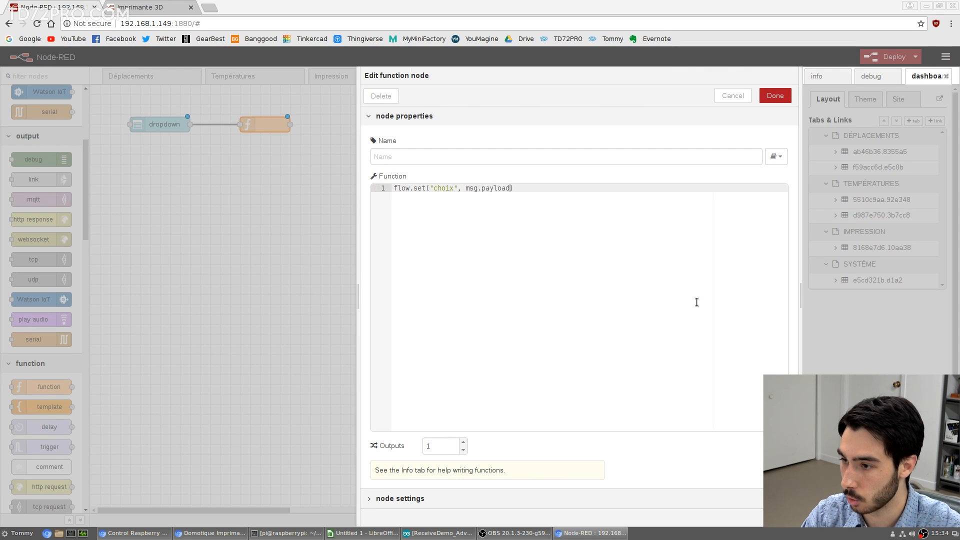
type(";")
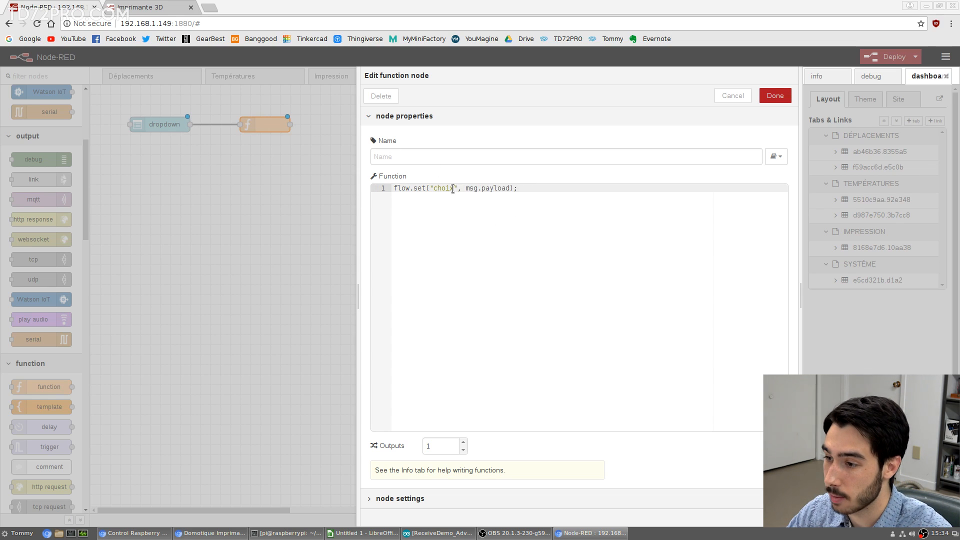
left_click_drag(443, 190, 435, 190)
left_click(776, 101)
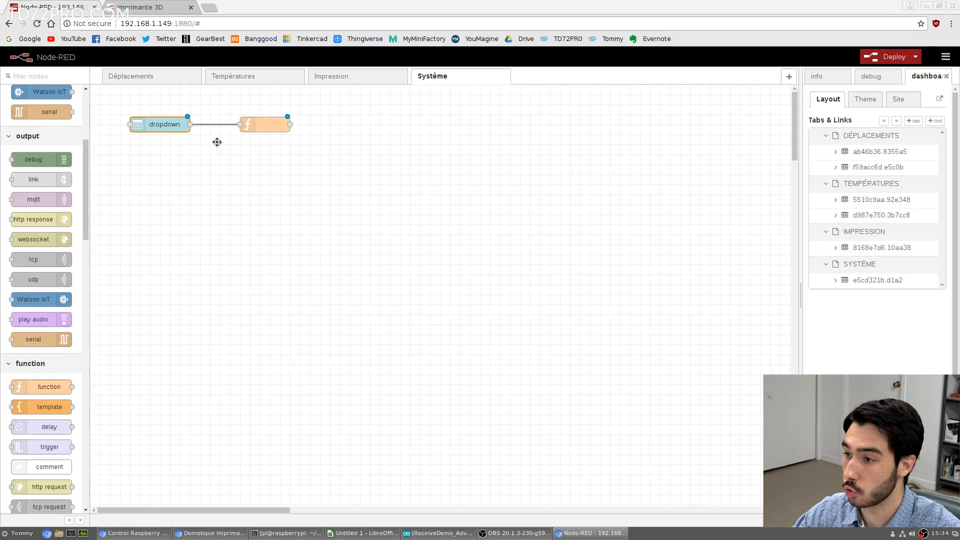
- Assign the dropdown node to the dashboard group Group [SYSTÈME]
double_click(168, 126)
left_click(620, 146)
left_click(599, 203)
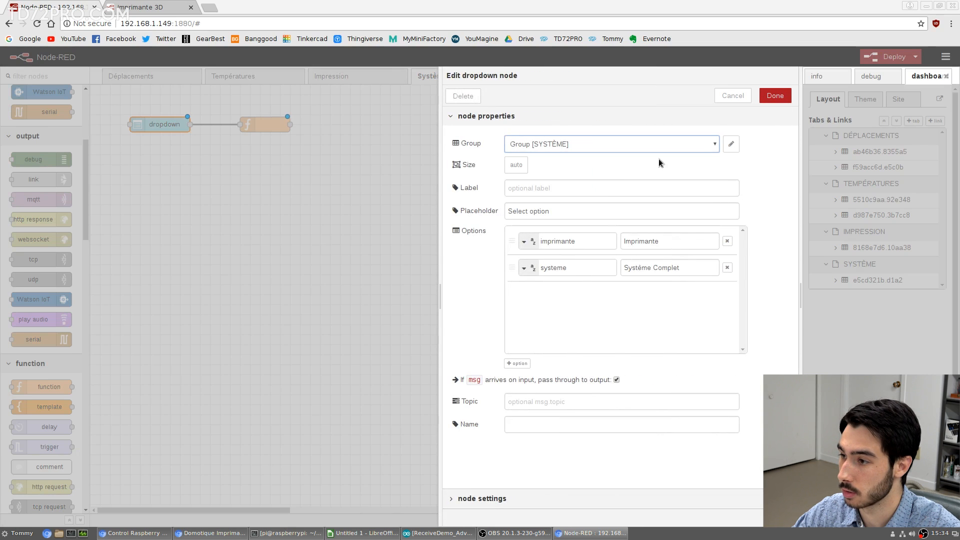
left_click(774, 96)
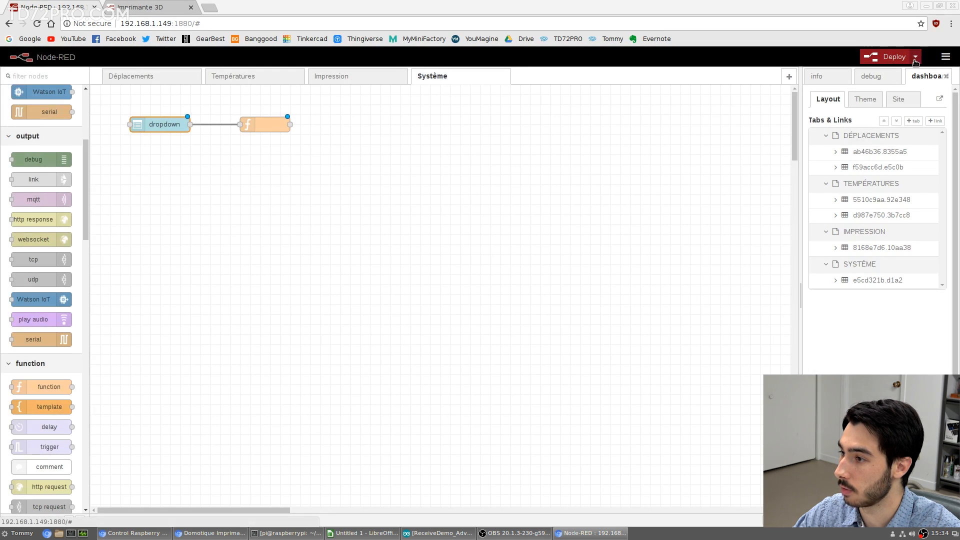
- Set the deploy mode to Modified Nodes and deploy the flow
left_click(914, 57)
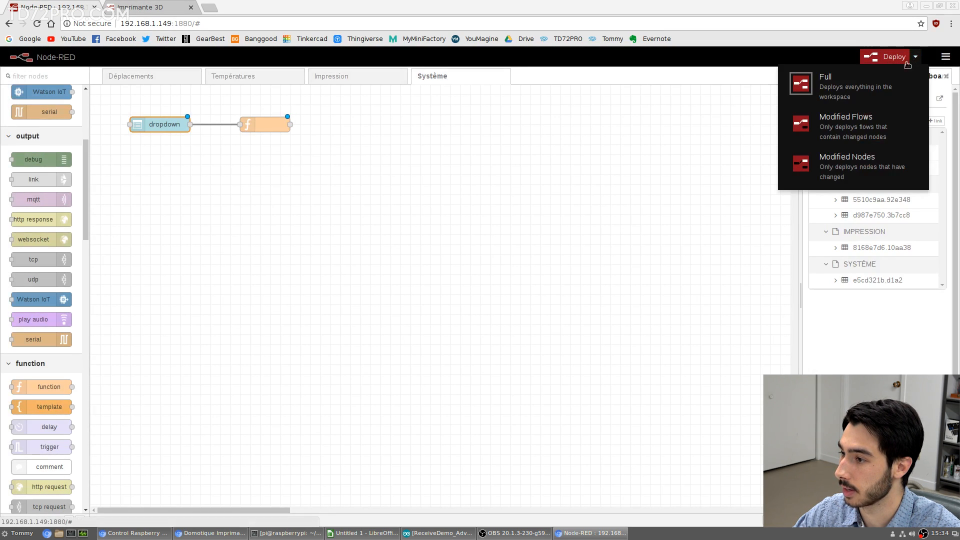
left_click(861, 167)
left_click(886, 60)
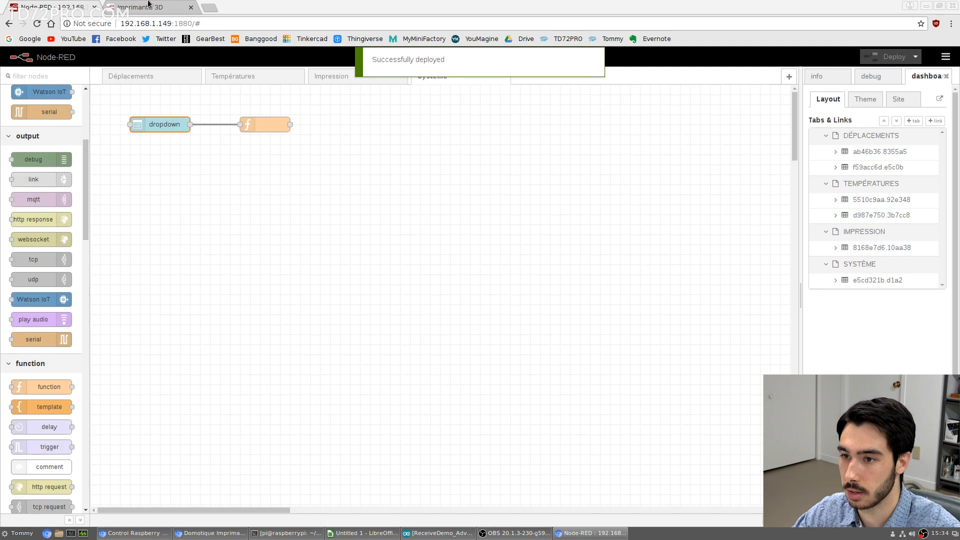
- Check the dropdown's options on the SYSTÈME page of the Imprimante 3D dashboard, and return to the flow editor
left_click(152, 8)
left_click(53, 133)
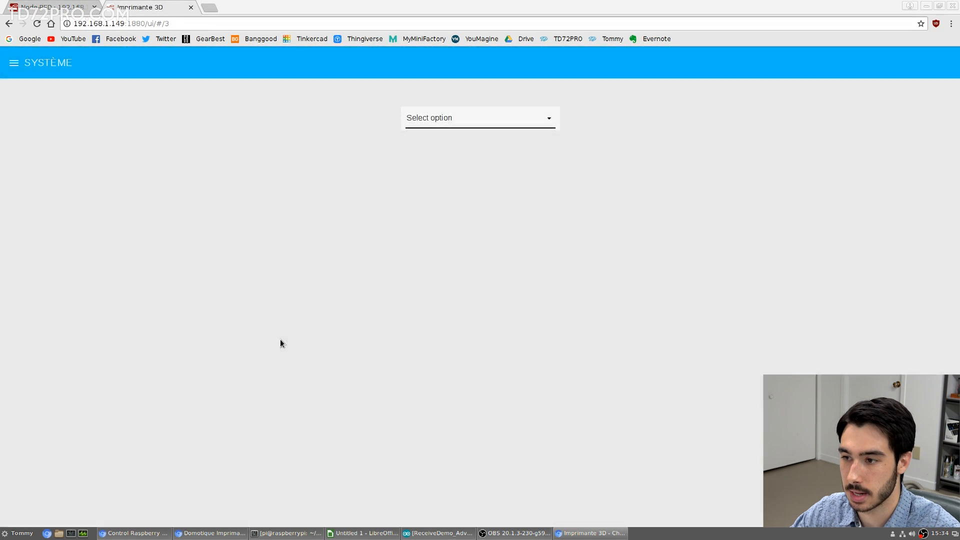
left_click(554, 111)
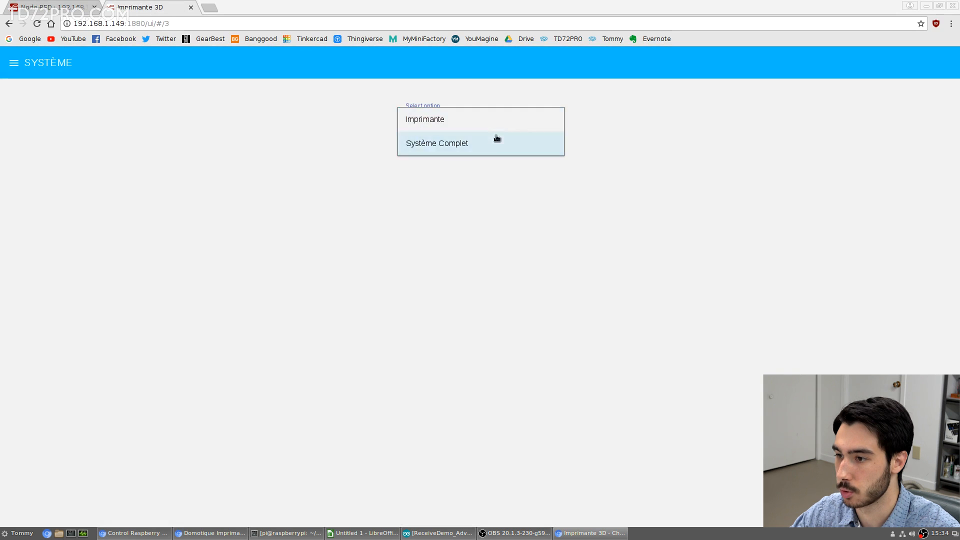
left_click(590, 264)
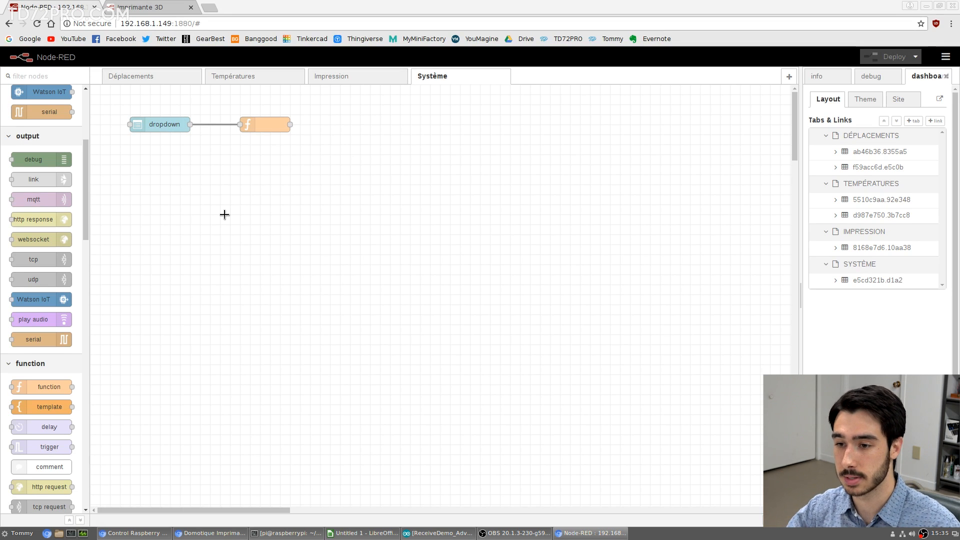
- Add a dashboard slider node below the dropdown node and assign it to Group [SYSTÈME]
scroll(59, 231, "down", 15)
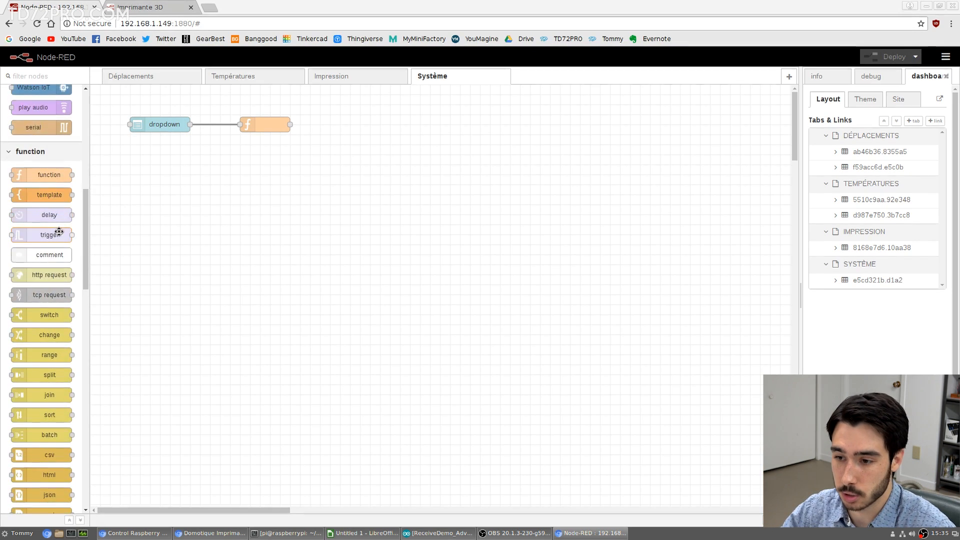
scroll(59, 231, "down", 10)
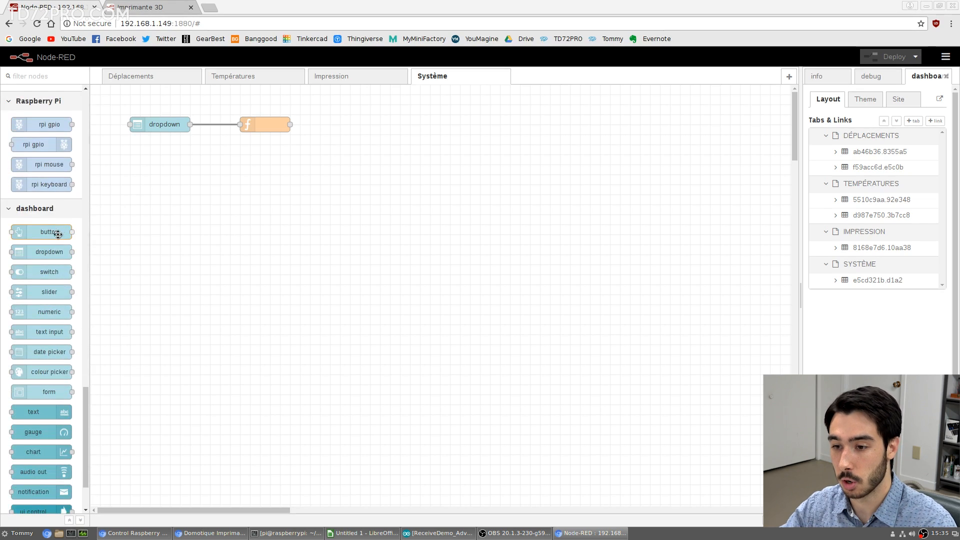
left_click_drag(46, 214, 160, 175)
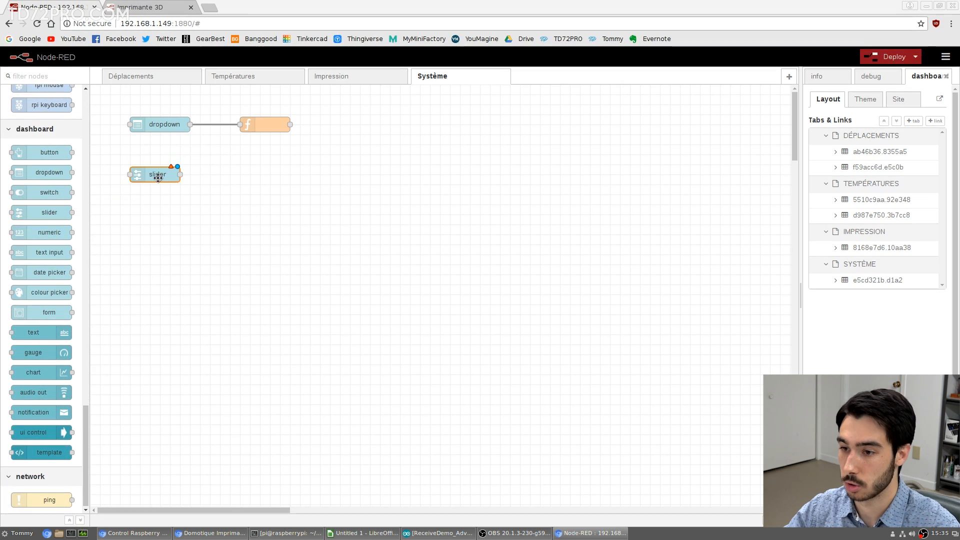
double_click(160, 176)
left_click(626, 145)
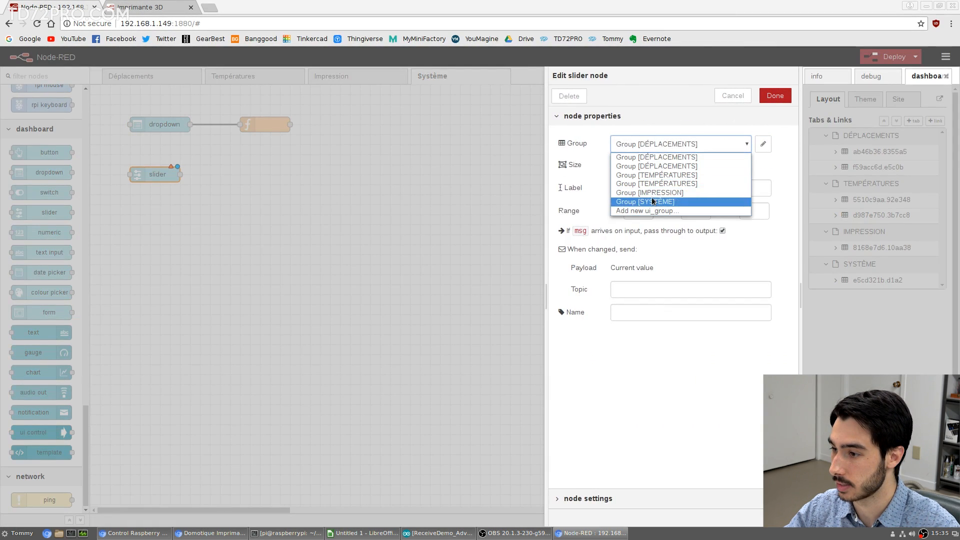
left_click(645, 201)
- Set the slider's maximum to 100 and its step to 5, clear its label, and save the node
left_click_drag(700, 211, 683, 210)
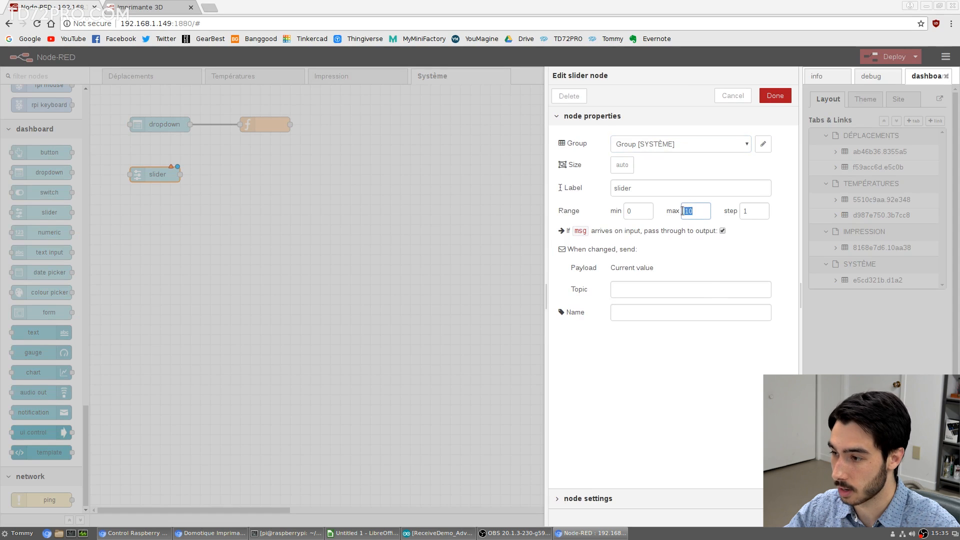
type("100")
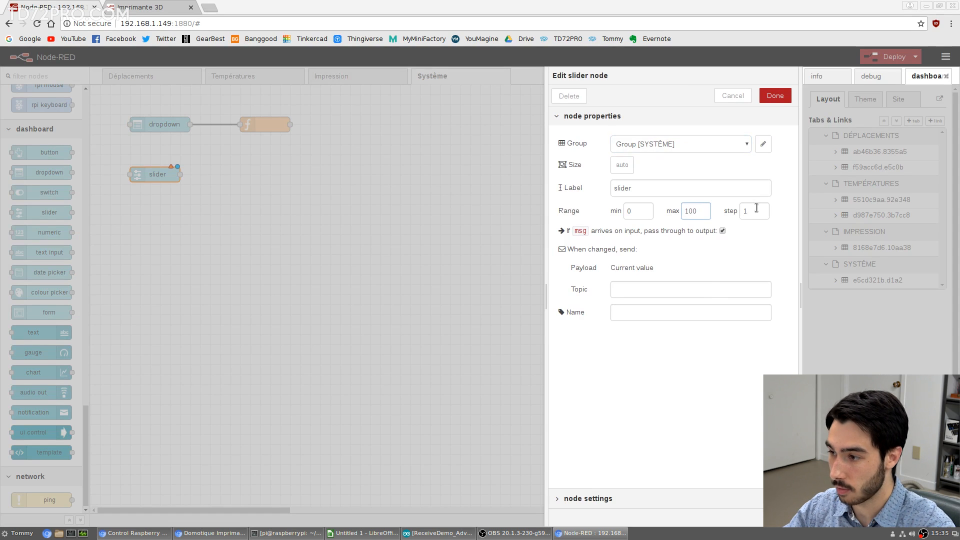
left_click_drag(756, 208, 728, 208)
left_click_drag(634, 189, 592, 194)
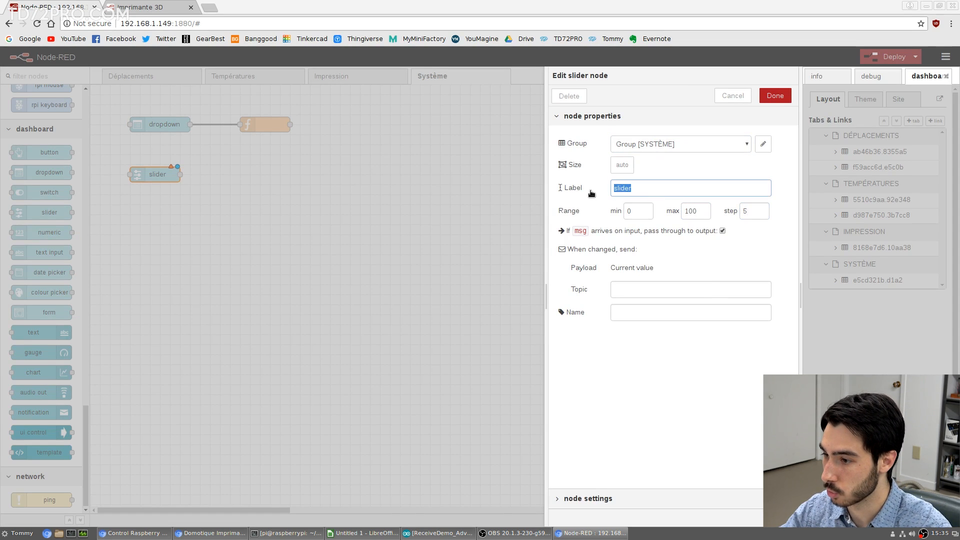
key("BackSpace")
left_click(774, 98)
- Add a dashboard text node beside the slider node and wire the slider's output to it
left_click_drag(46, 337, 266, 174)
left_click_drag(182, 177, 257, 176)
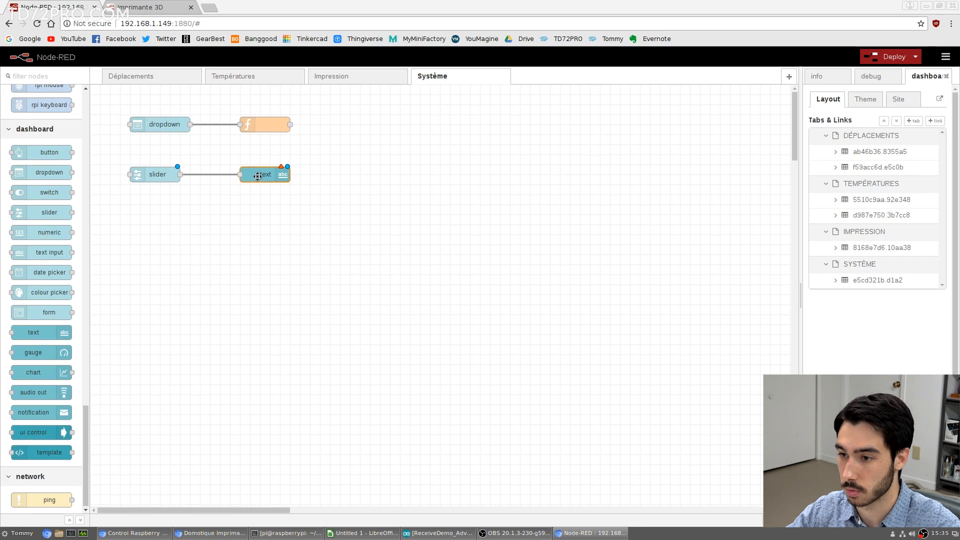
- Add a function node below the text node and wire the slider's output to it
scroll(45, 300, "down", 12)
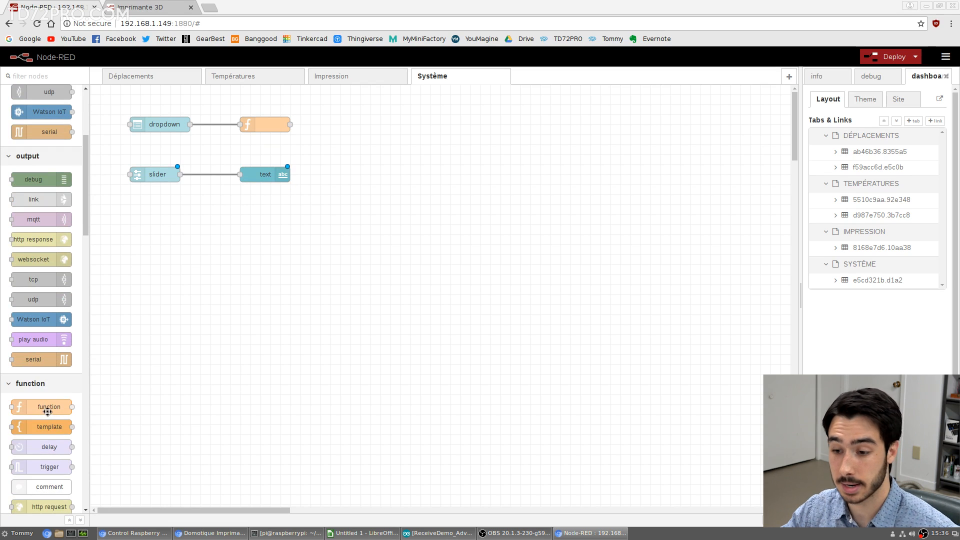
left_click_drag(47, 407, 137, 349)
left_click_drag(225, 284, 180, 175)
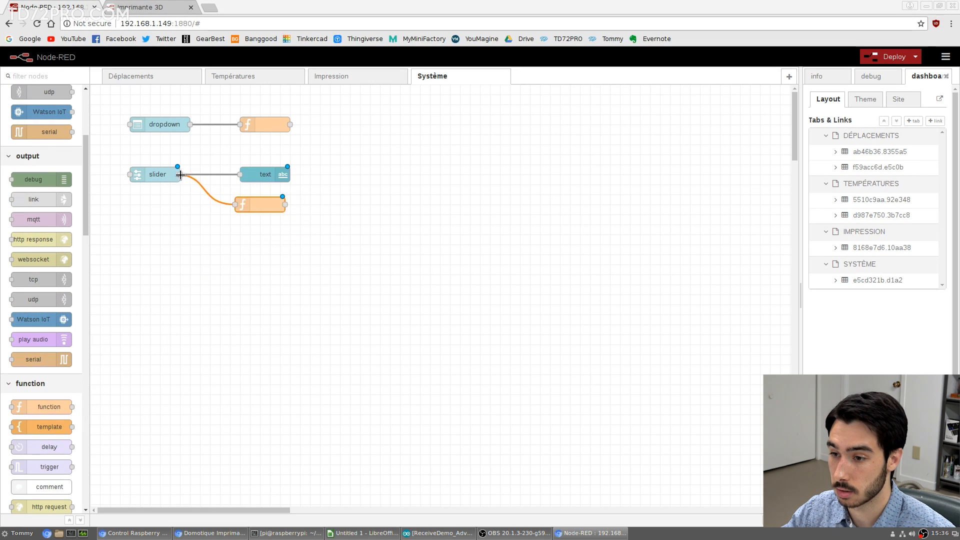
- Replace the slider function node's code with flow.set("valSlider", msg.payload); and save the node
double_click(260, 205)
left_click(450, 197)
key("ctrl+a")
key("BackSpace")
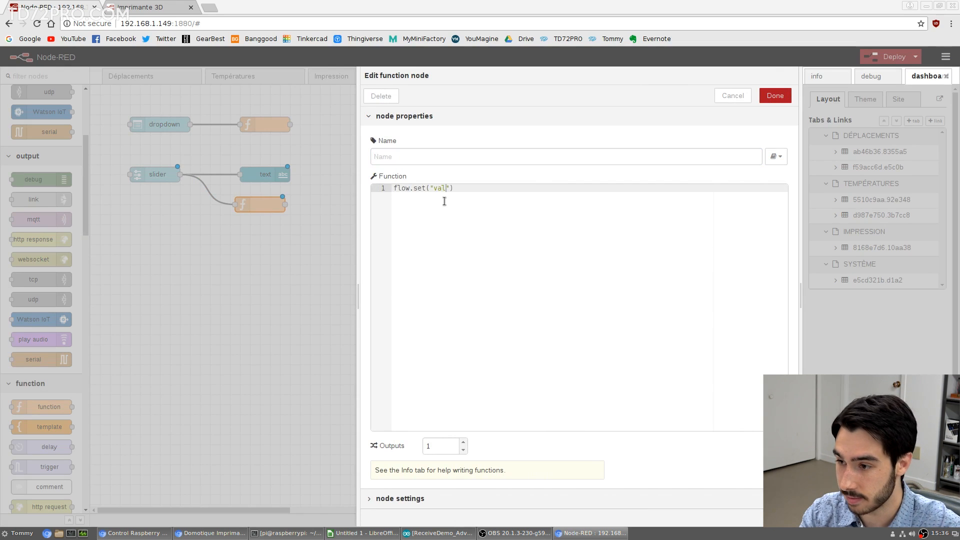
type("flow.set(\"valSlider\", msg.payload);")
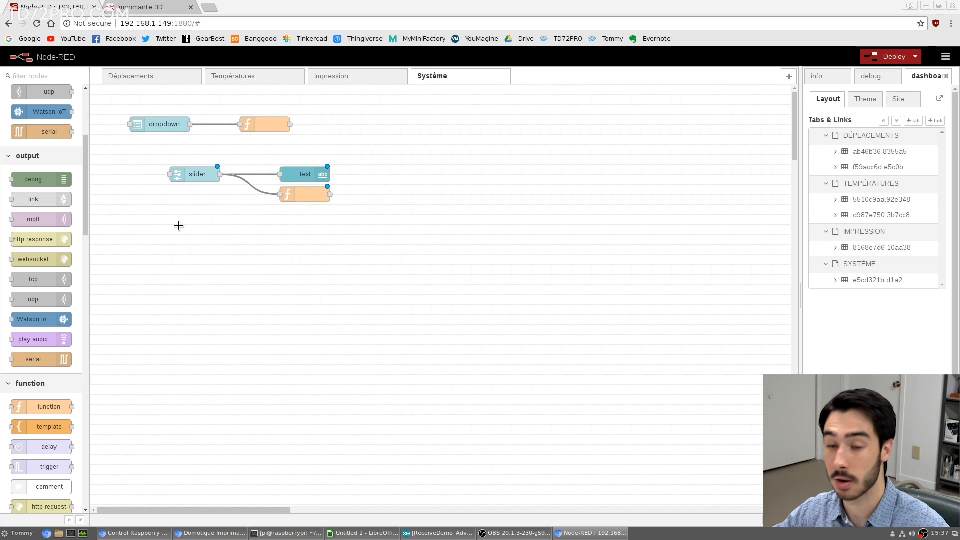
- Add an inject node in front of the slider node and set its payload to the number 0
scroll(43, 117, "up", 4)
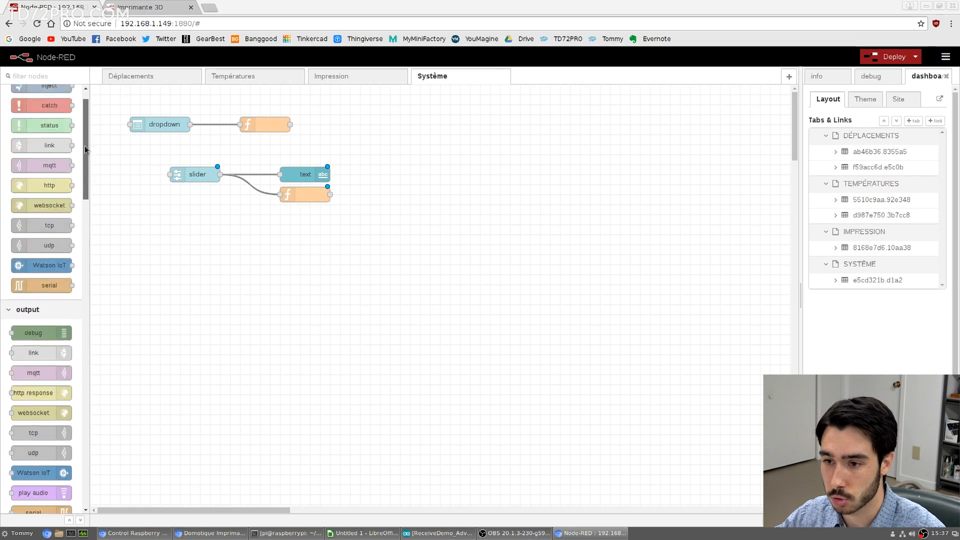
left_click_drag(43, 116, 130, 184)
double_click(160, 174)
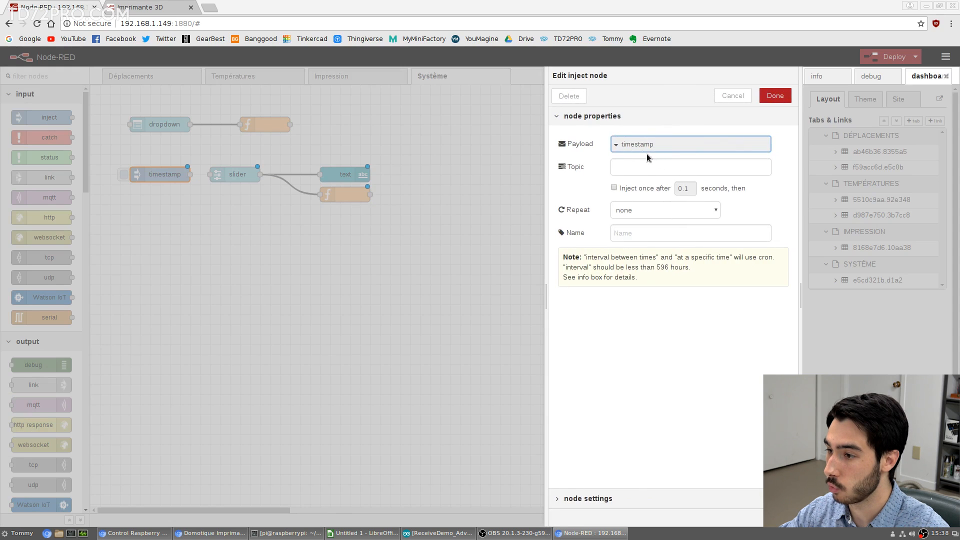
left_click(665, 145)
left_click(648, 209)
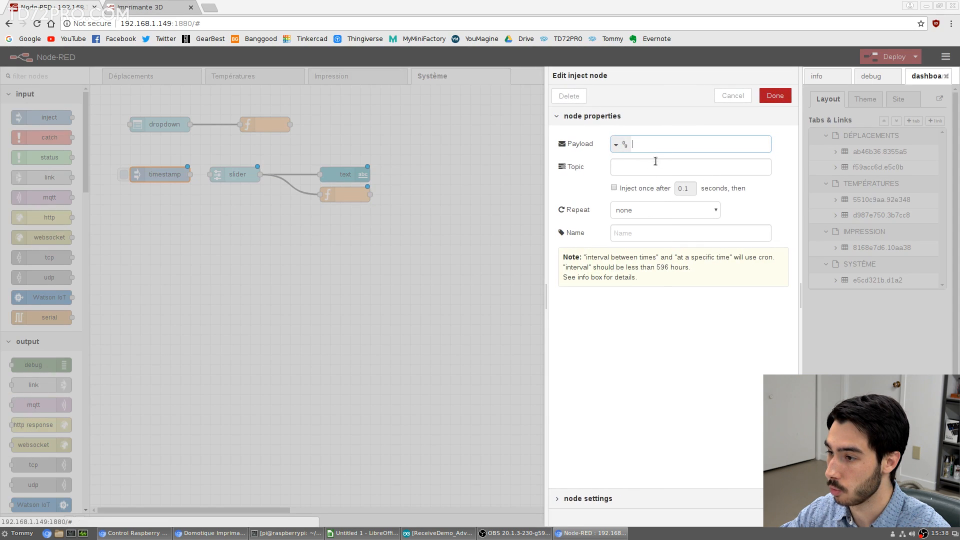
type("0")
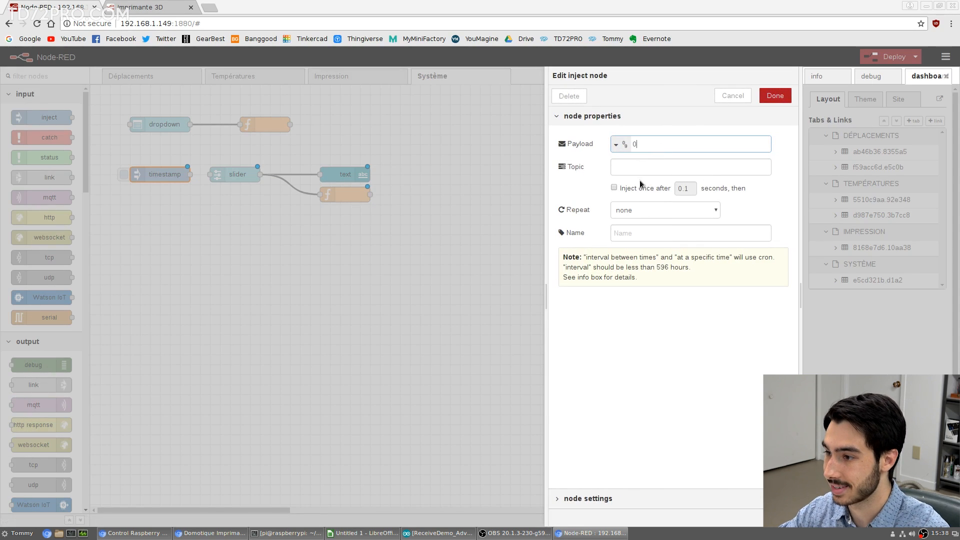
- Set the inject node to inject once after 5 seconds, and save it
left_click(614, 187)
double_click(689, 189)
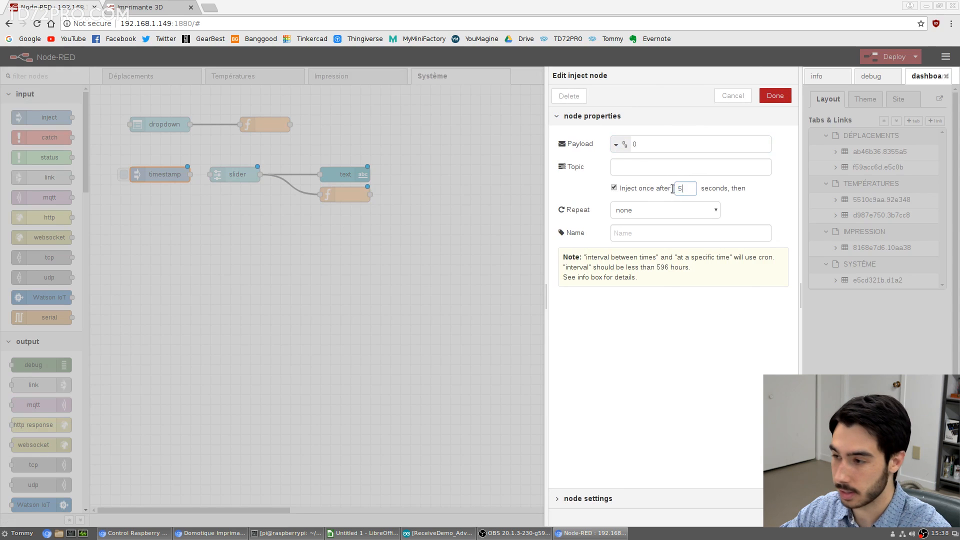
type("5")
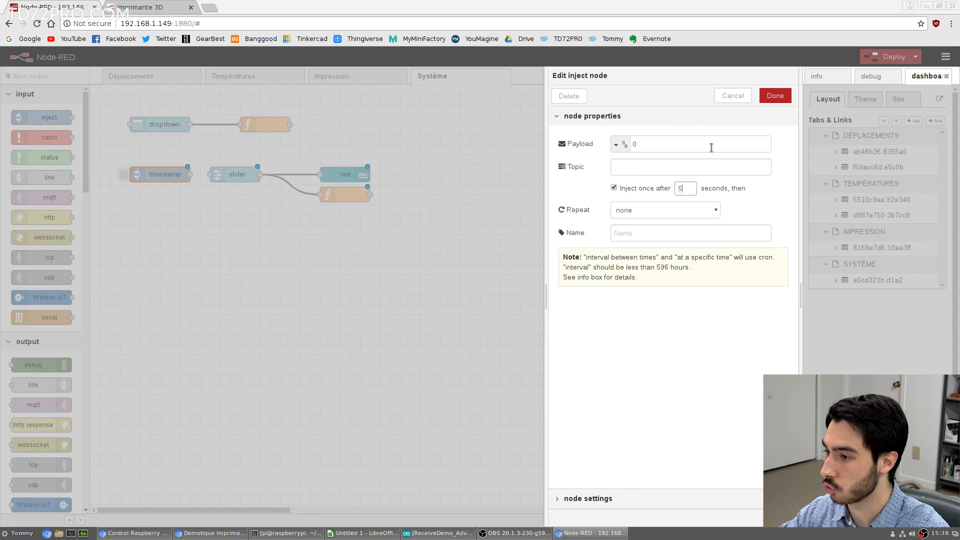
left_click(775, 97)
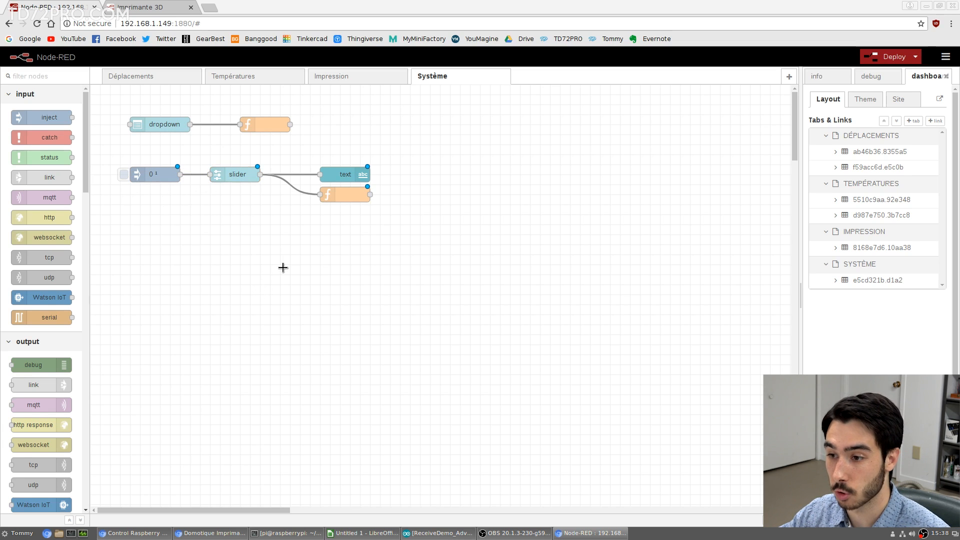
- Wire the inject node's output to the dropdown's function node and review that function's code
left_click_drag(180, 174, 240, 124)
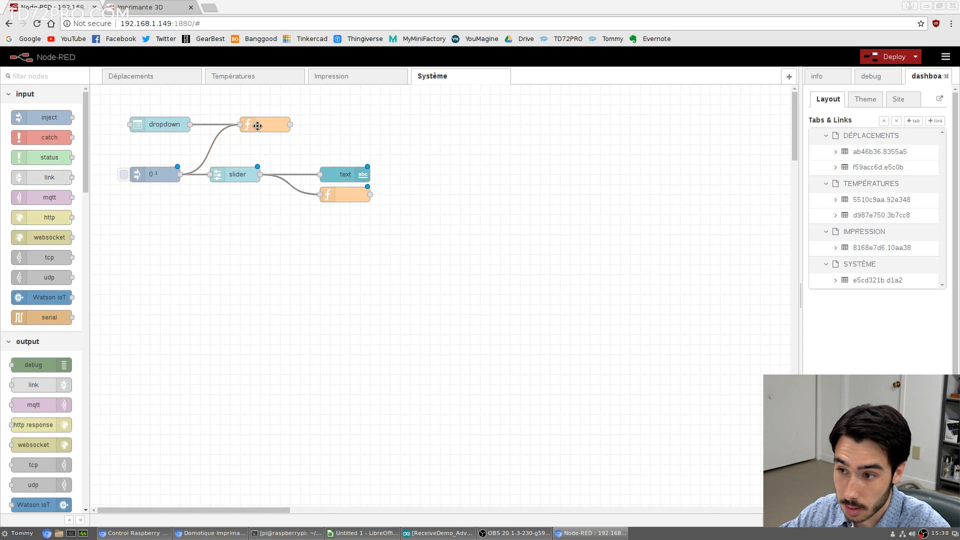
double_click(255, 124)
left_click(449, 188)
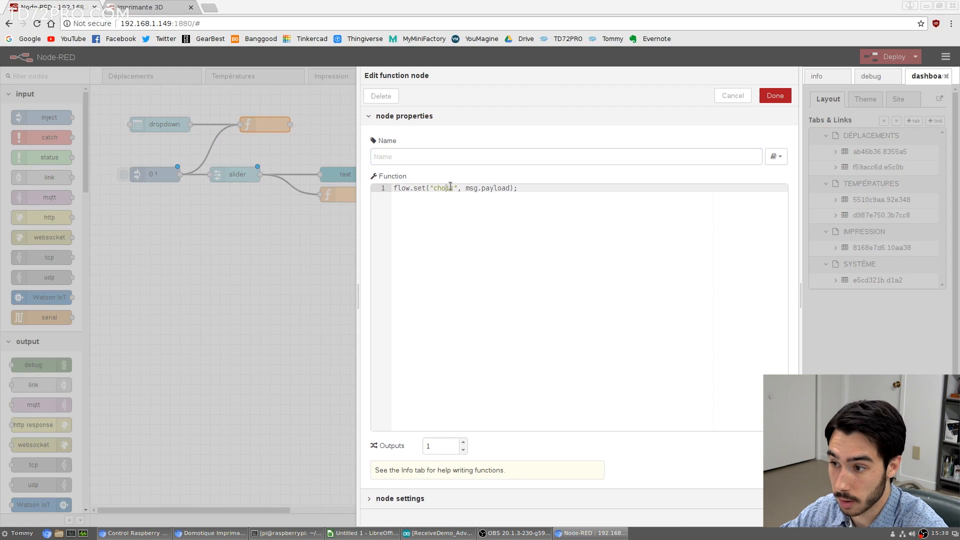
key("ctrl+Return")
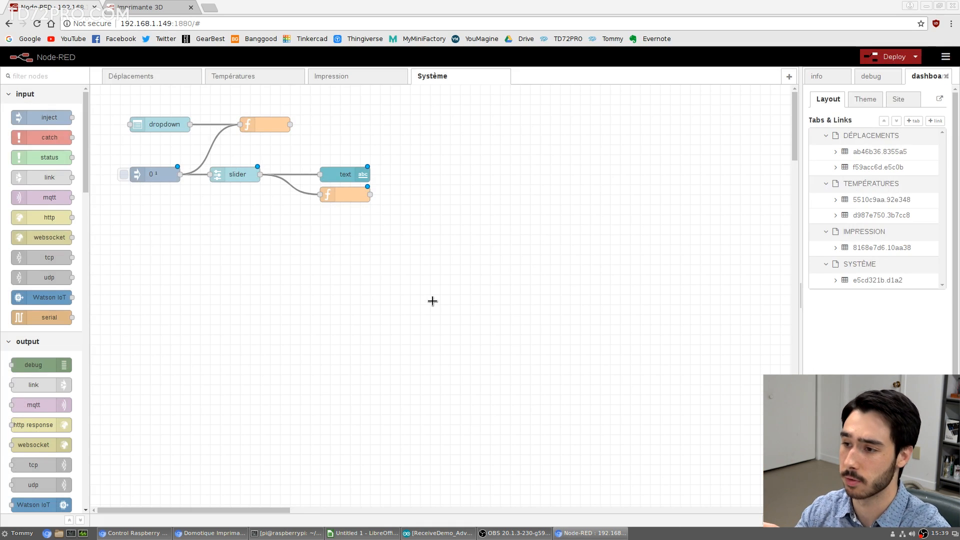
- Deploy the flow and test the SYSTÈME dashboard page by choosing Imprimante and moving the slider
key("ctrl+d")
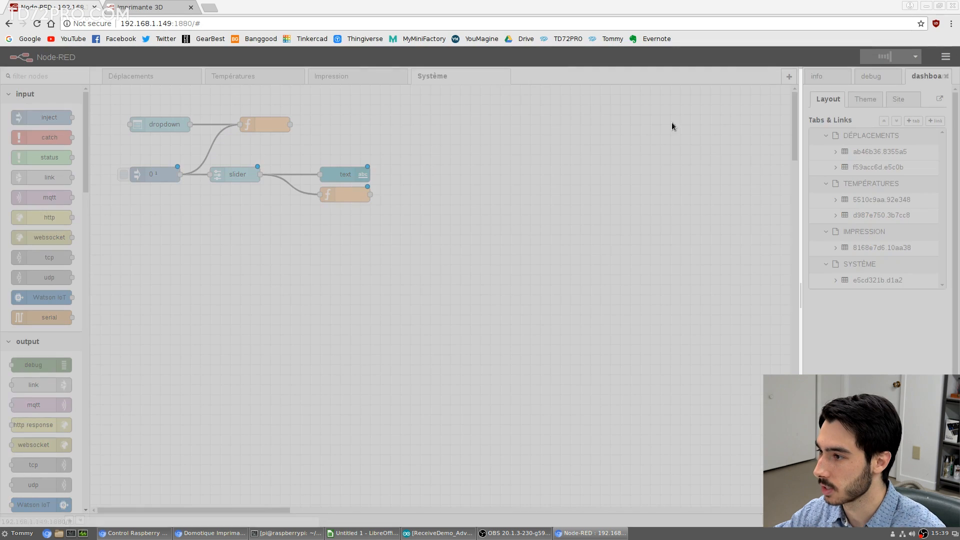
left_click(125, 7)
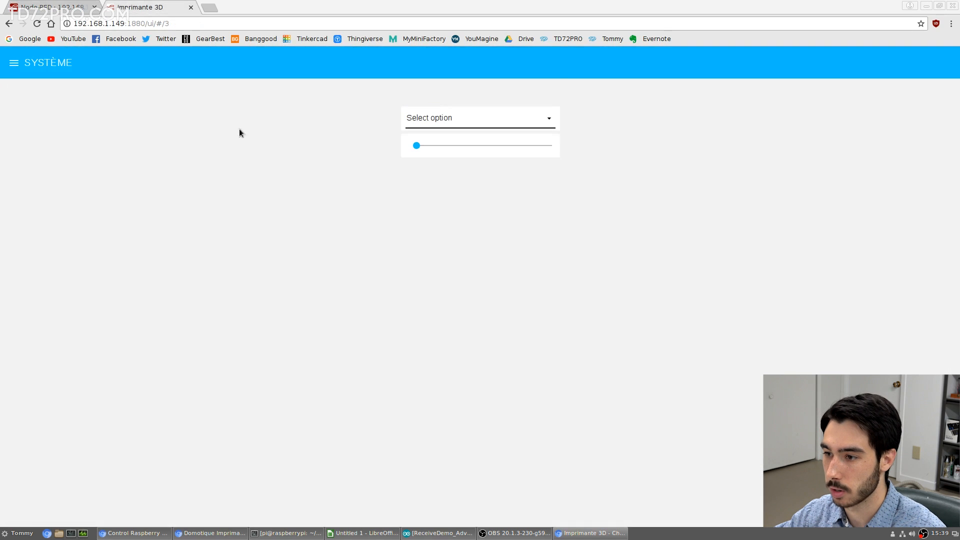
left_click(445, 120)
left_click(501, 120)
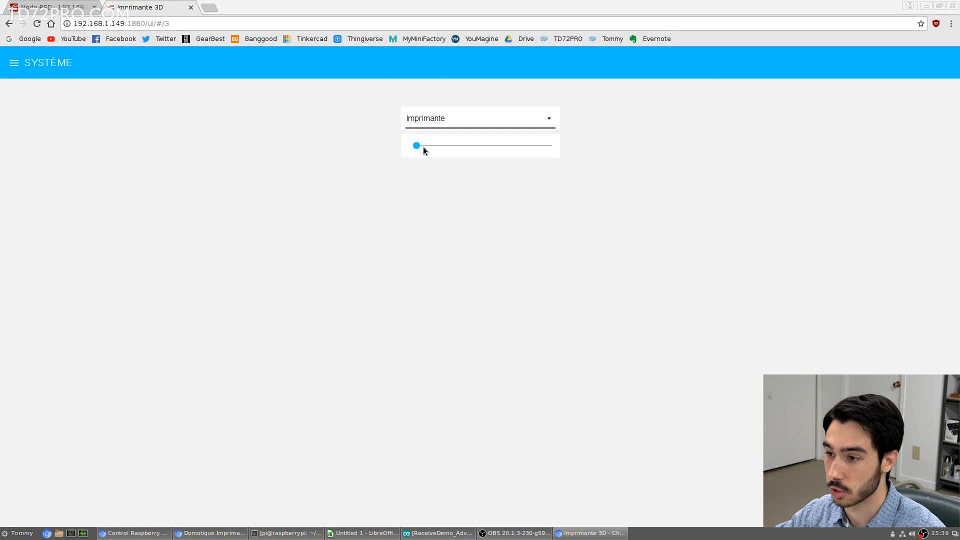
left_click_drag(423, 146, 525, 136)
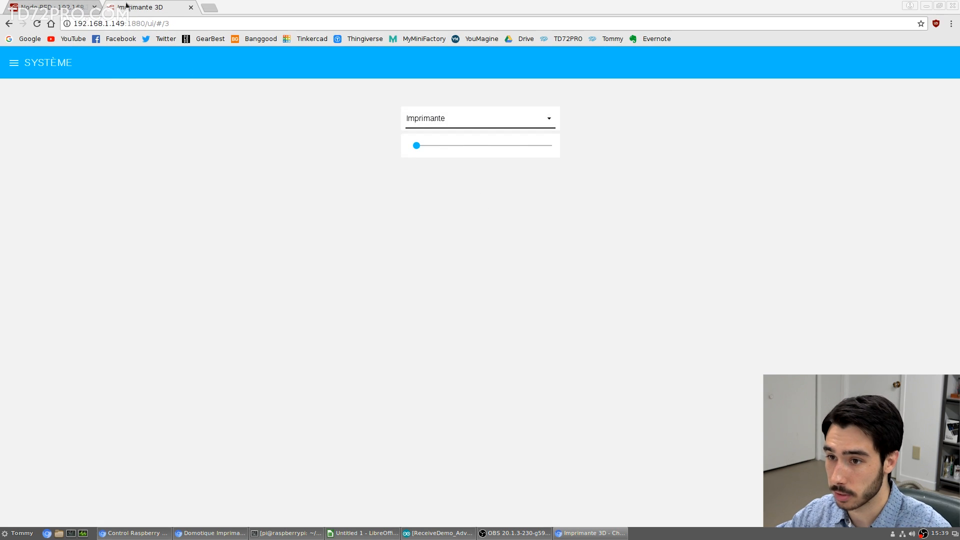
left_click(55, 6)
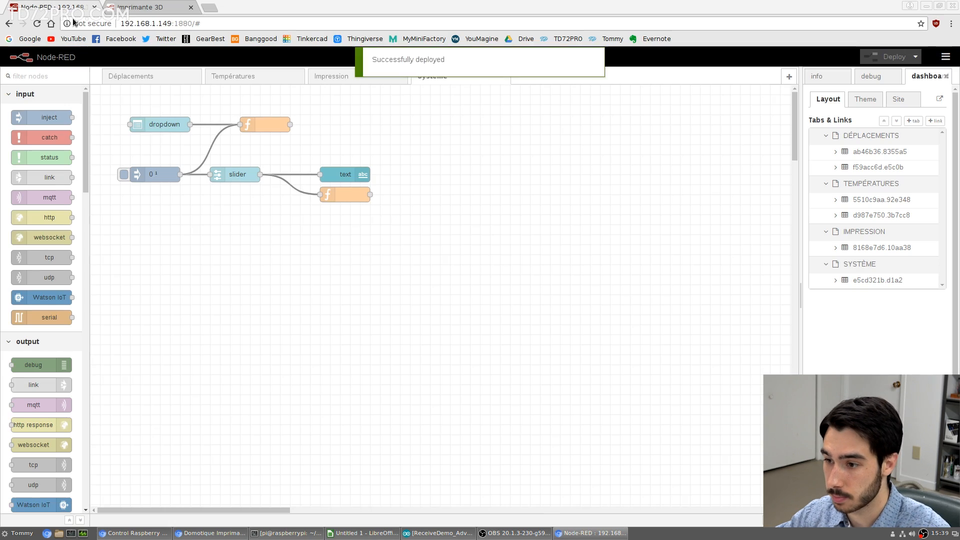
- Assign the slider's text node to Group [SYSTÈME], save it, and deploy the flow
double_click(335, 177)
left_click(675, 144)
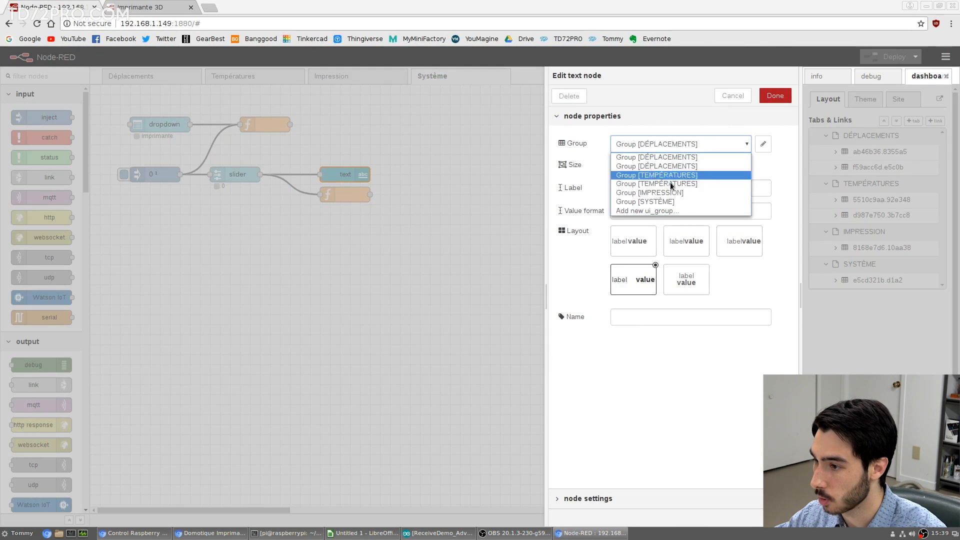
left_click(670, 203)
left_click(775, 96)
left_click(880, 57)
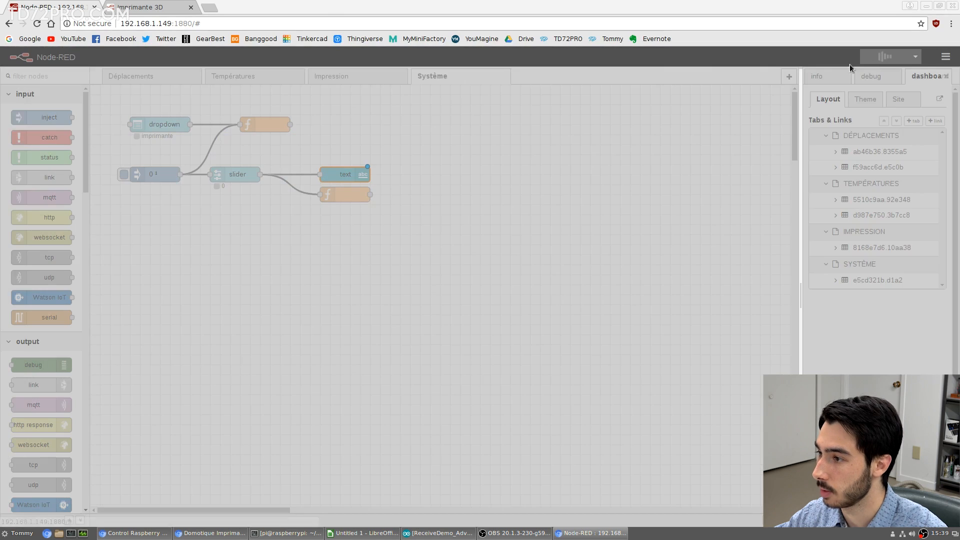
- Test the slider on the SYSTÈME dashboard page against the text value, and return to the flow editor
left_click(145, 7)
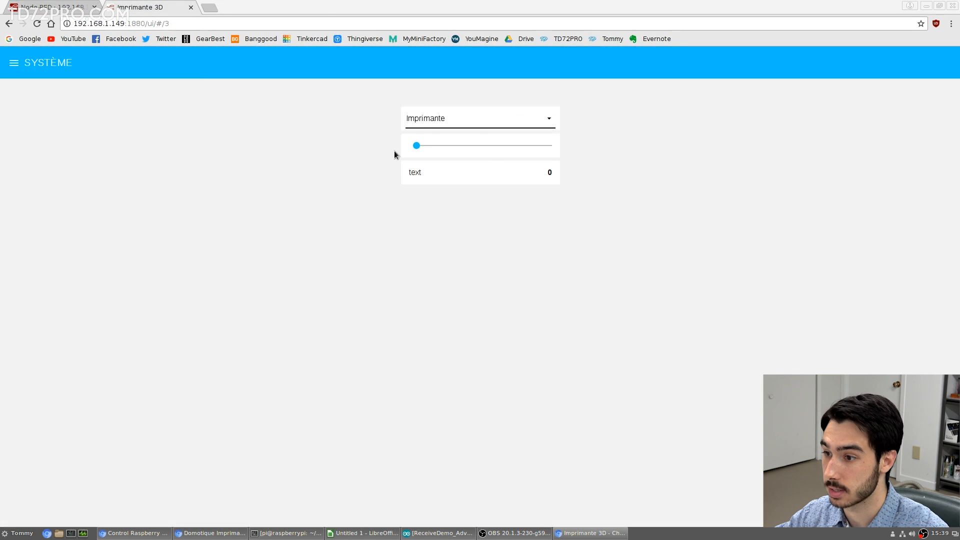
left_click_drag(446, 142, 491, 145)
left_click(27, 4)
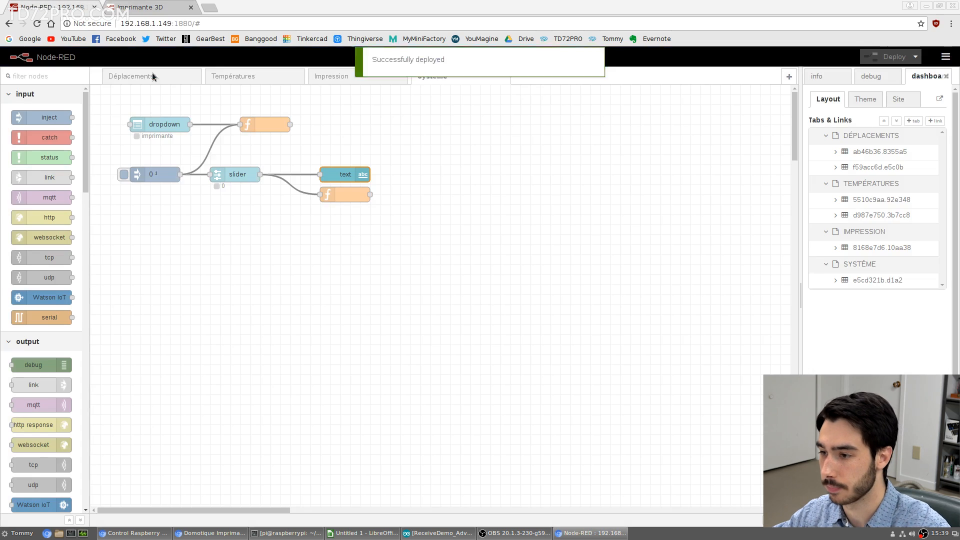
- Clear the slider text node's label, deploy the flow, and check the SYSTÈME dashboard page
left_click(339, 173)
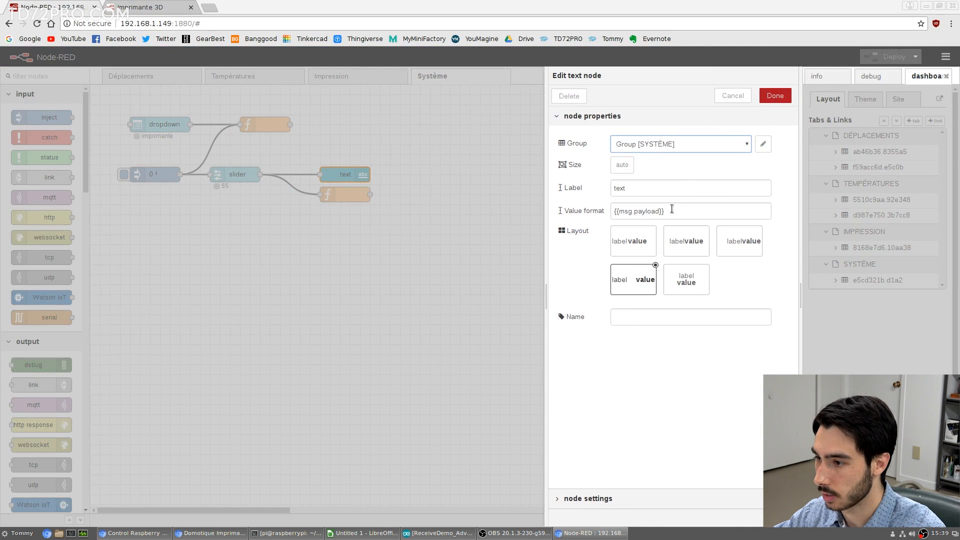
left_click_drag(650, 188, 592, 195)
key("BackSpace")
left_click(791, 95)
left_click(889, 59)
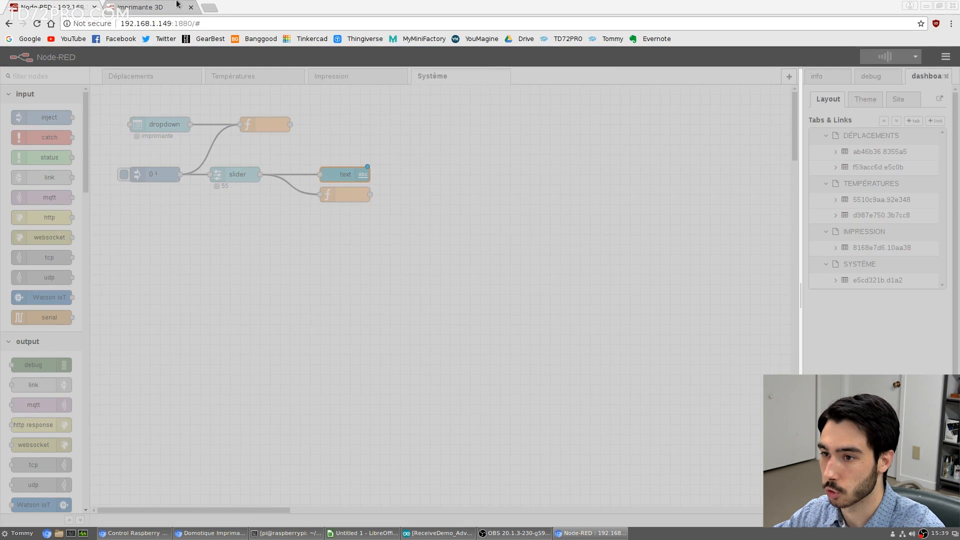
left_click(151, 6)
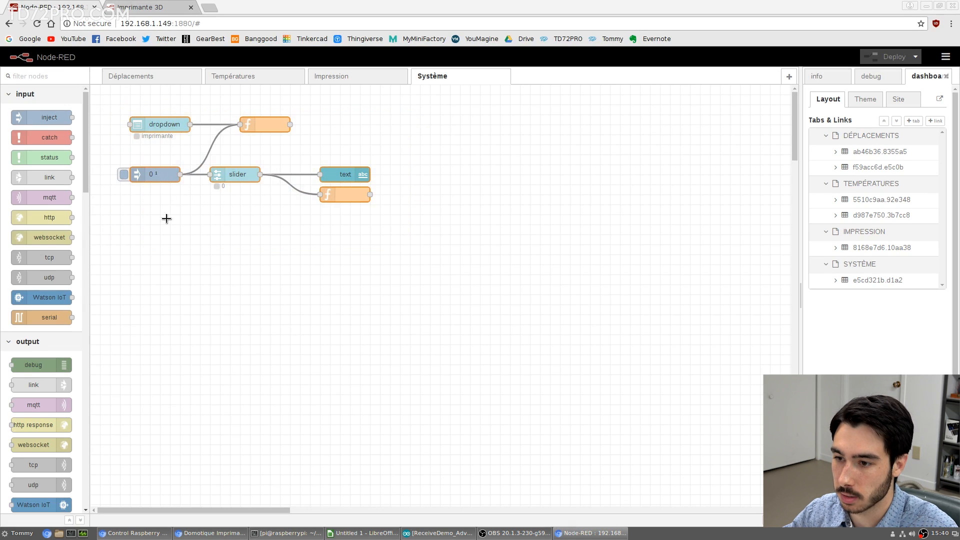
- Move all the nodes down in the Système flow and add a dashboard text node above the dropdown node
scroll(165, 216, "up", 3)
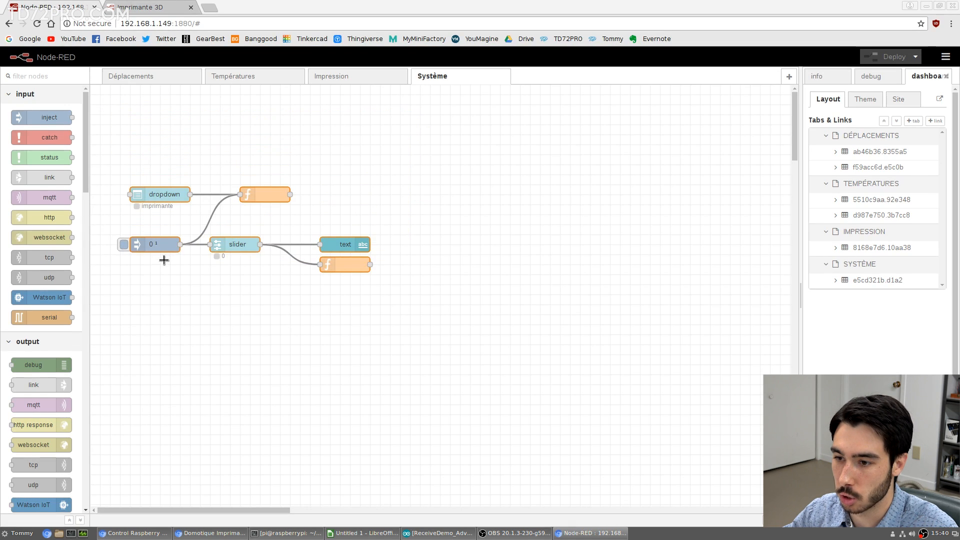
scroll(53, 384, "down", 7)
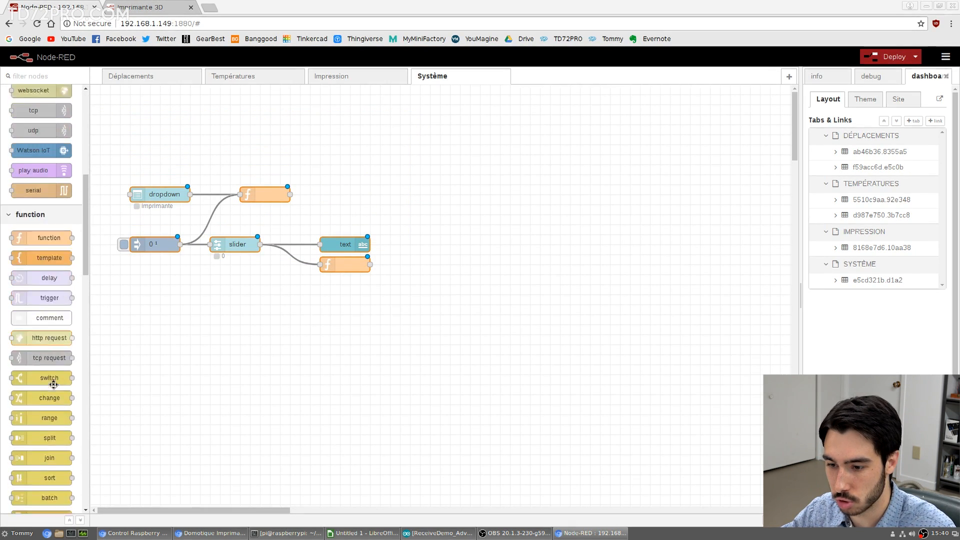
scroll(54, 384, "down", 10)
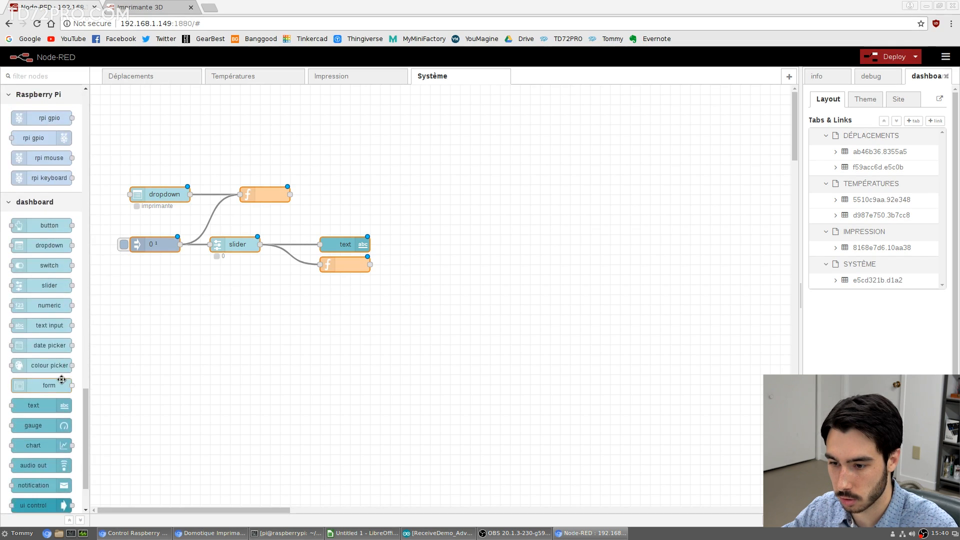
scroll(62, 379, "down", 3)
left_click_drag(38, 331, 173, 152)
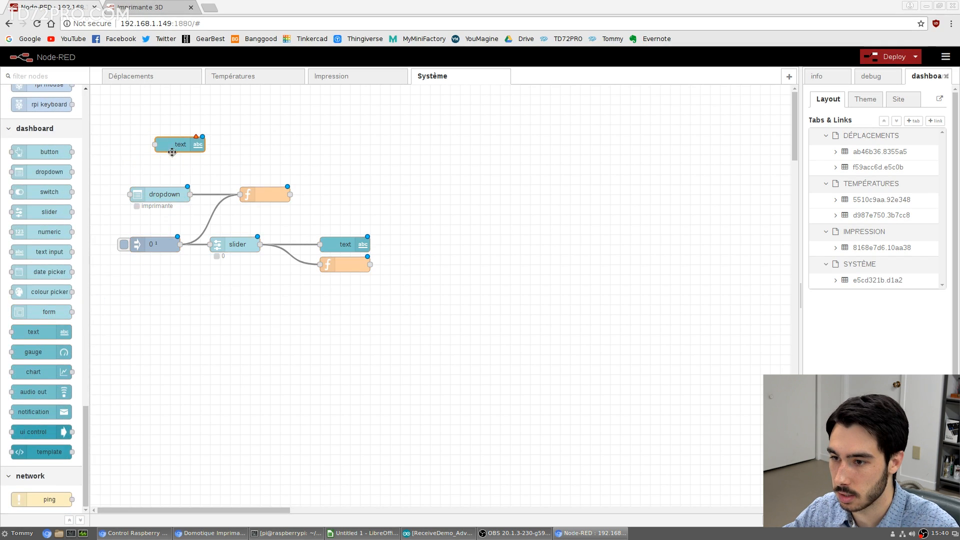
- Assign the new text node to Group [SYSTÈME], label it "Que voulez-vous désactiver ?", and save it
double_click(172, 150)
left_click(645, 144)
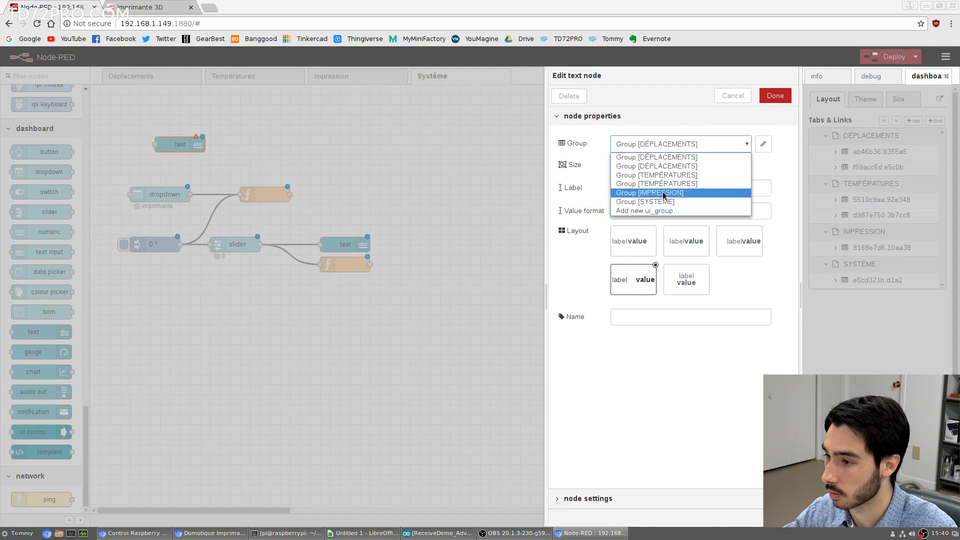
left_click(656, 201)
left_click(592, 186)
type("Q")
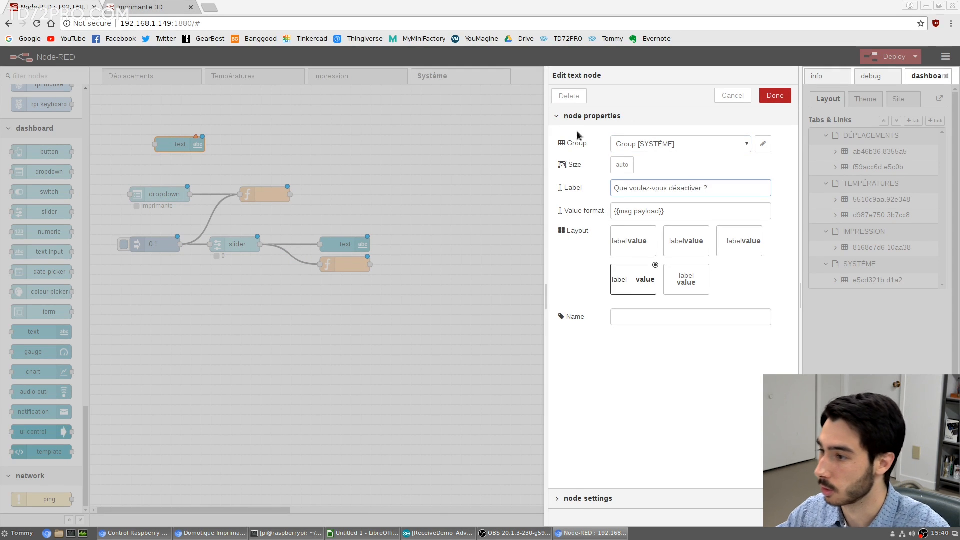
left_click(775, 95)
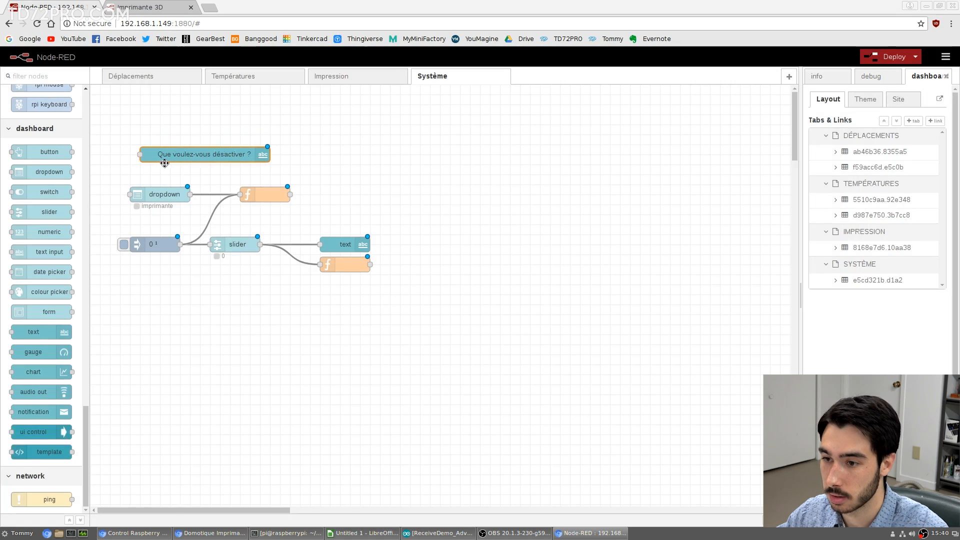
- Align the question text node with the dropdown node and place it first in the SYSTÈME dashboard group
left_click_drag(164, 163, 154, 163)
left_click(835, 280)
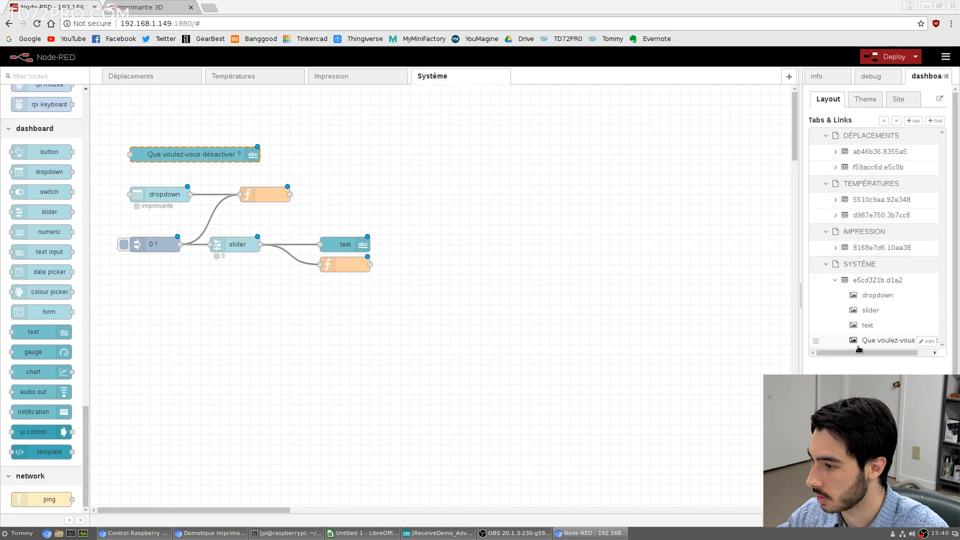
left_click_drag(858, 349, 859, 291)
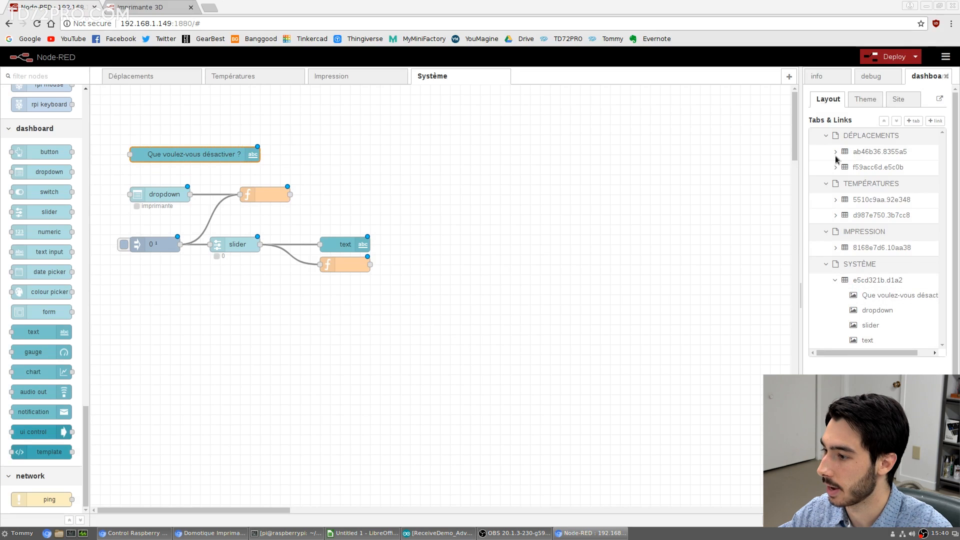
- Deploy the flow and check the question text above the dropdown on the SYSTÈME dashboard page
left_click(890, 57)
key("ctrl+Tab")
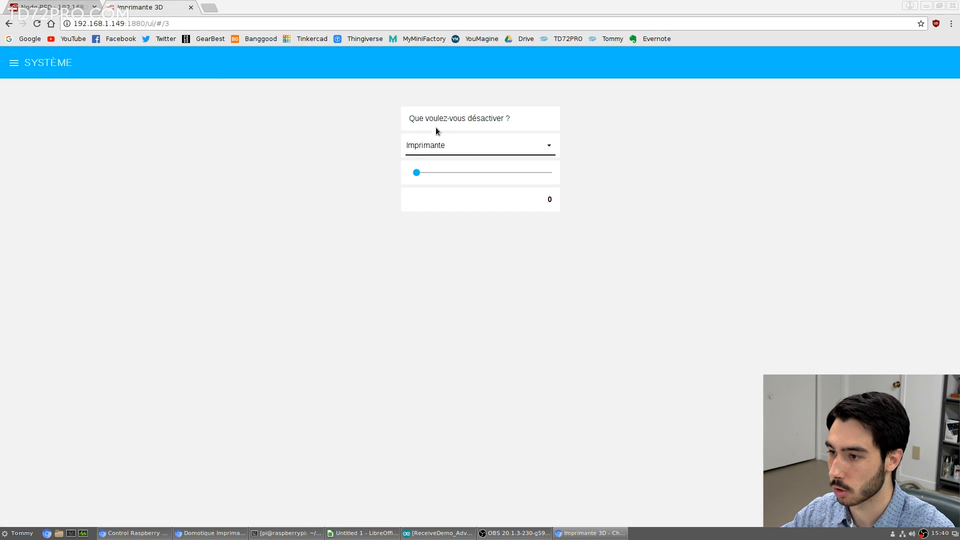
left_click_drag(410, 118, 447, 116)
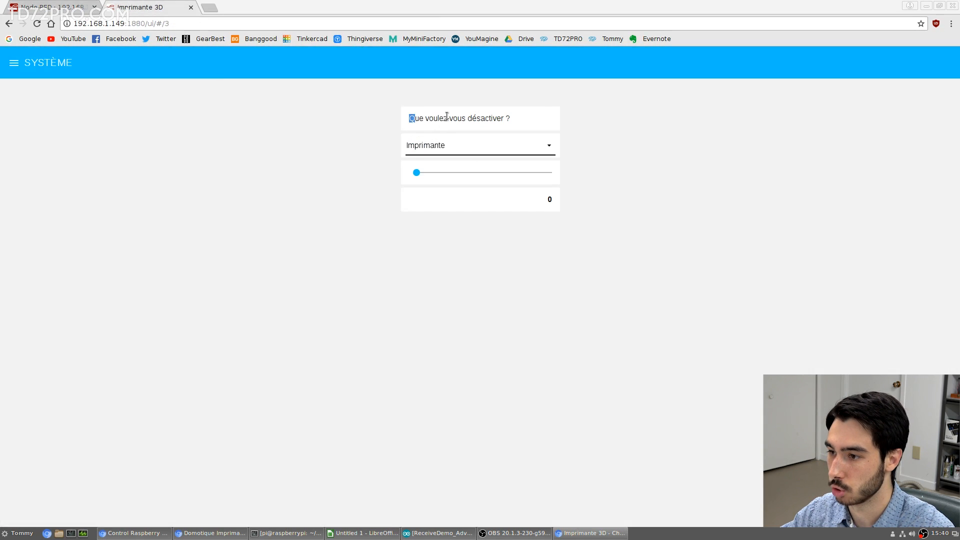
left_click(514, 122)
left_click(56, 7)
- Add and deploy a text node below the question node, labelled "Glissez le slider jusqu'à 75 et appuyez sur le bouton pour éteindre ce que vous avez sélectionné."
left_click_drag(202, 157, 203, 133)
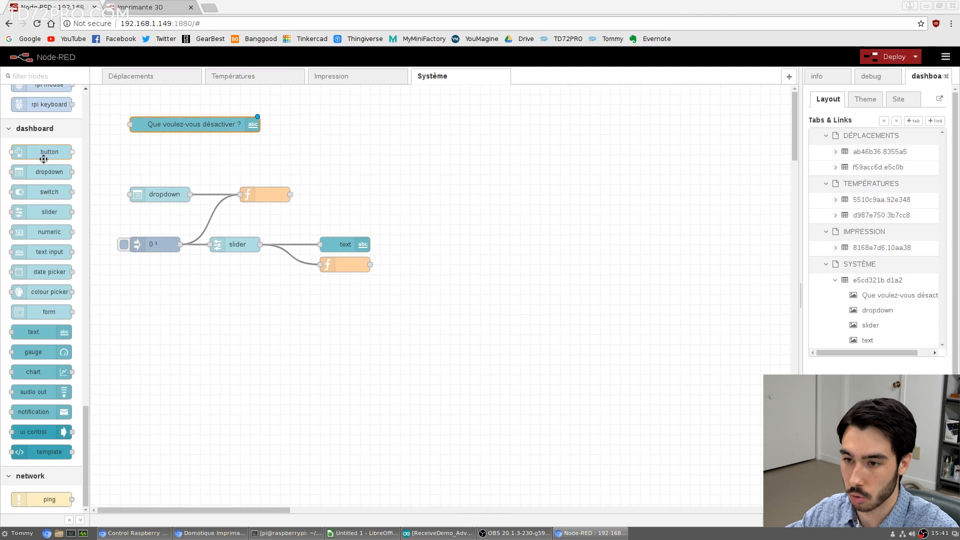
left_click_drag(43, 334, 155, 149)
double_click(155, 149)
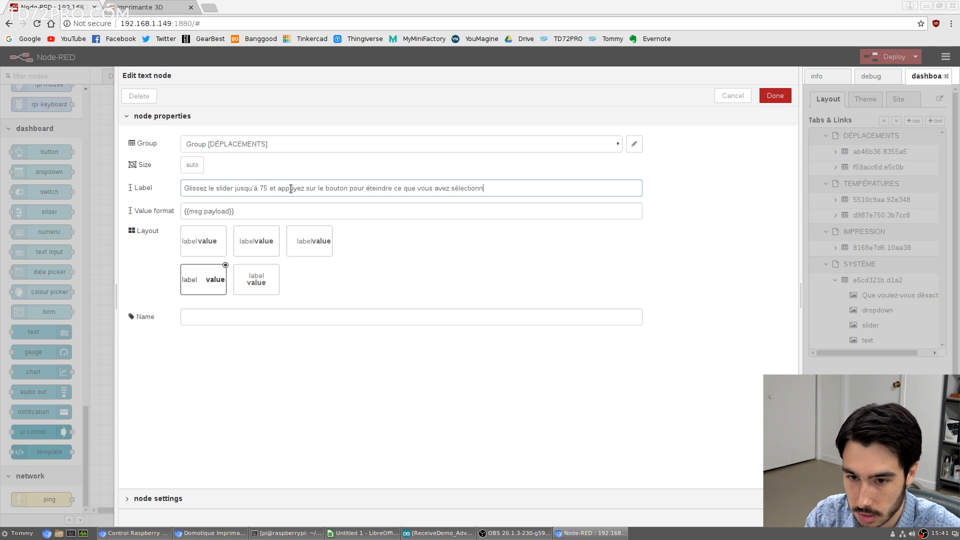
type("é.")
left_click(776, 96)
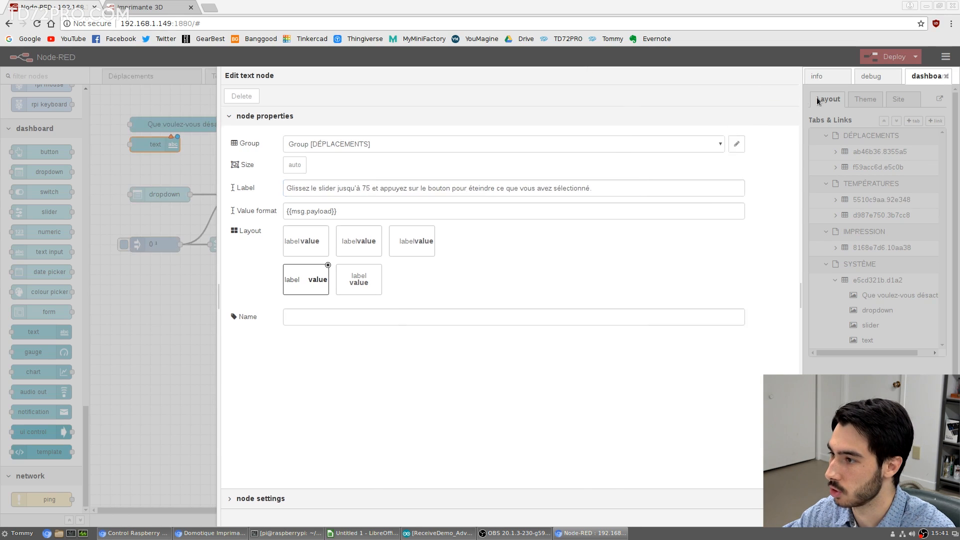
left_click(890, 56)
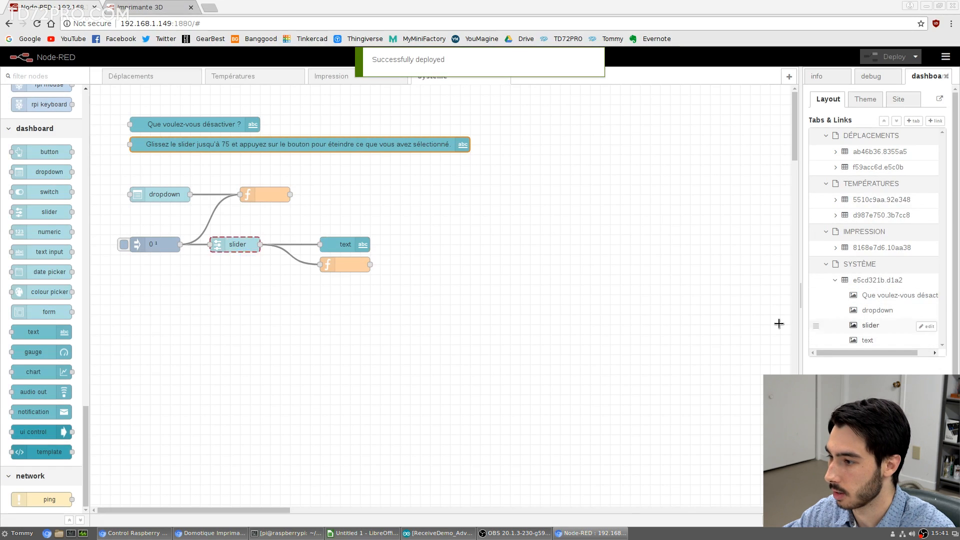
- Assign the slider instruction text node to Group [SYSTÈME] and place it between the dropdown and the slider in the dashboard layout
double_click(378, 144)
left_click(415, 144)
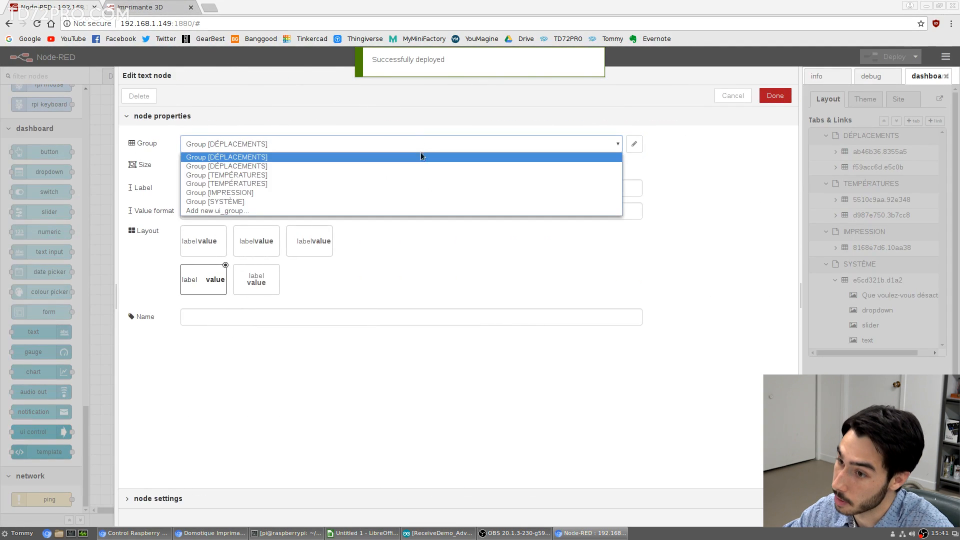
left_click(406, 201)
left_click(777, 96)
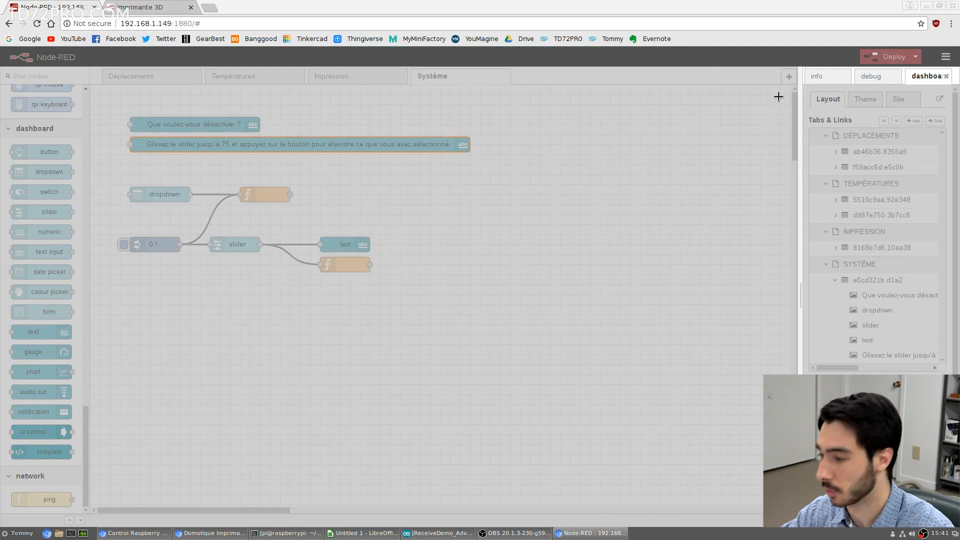
left_click_drag(863, 356, 893, 325)
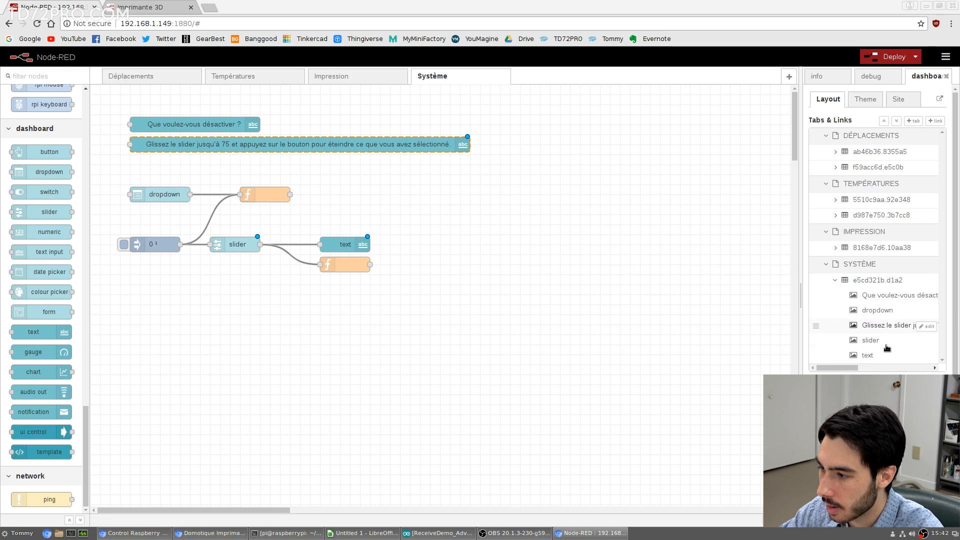
- Deploy the flow and check how the slider instruction text fits on the SYSTÈME dashboard page
left_click(879, 57)
left_click(150, 7)
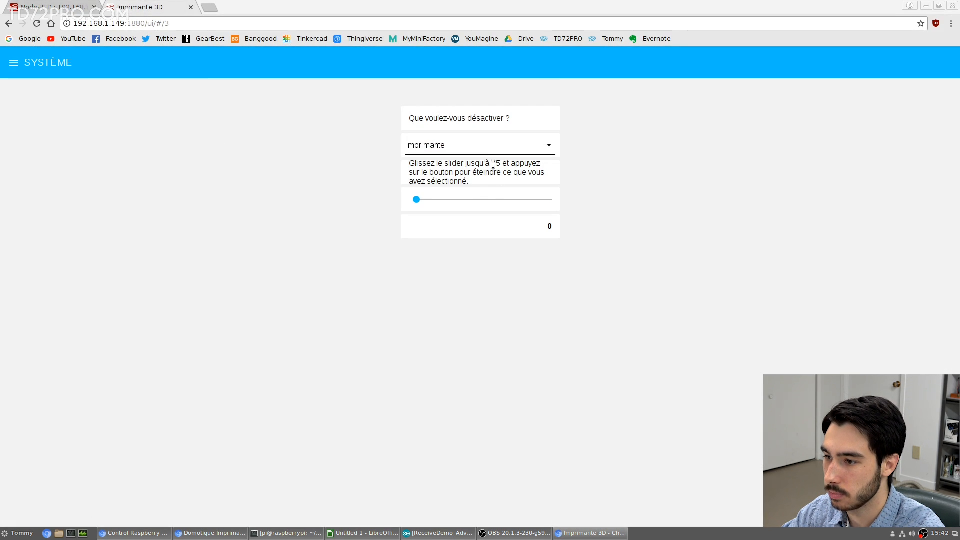
left_click(48, 6)
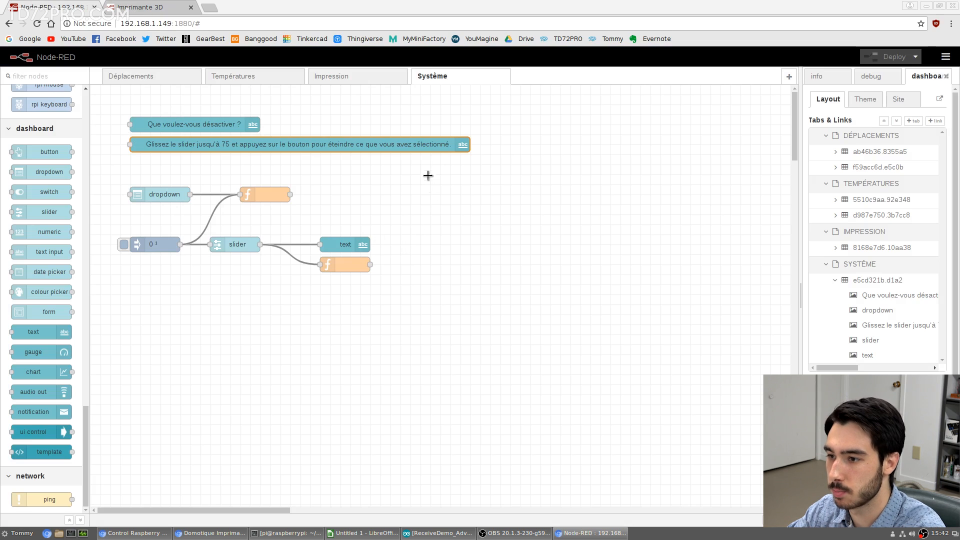
- Resize the slider instruction text node to the full group width and two rows high
double_click(423, 151)
left_click(198, 165)
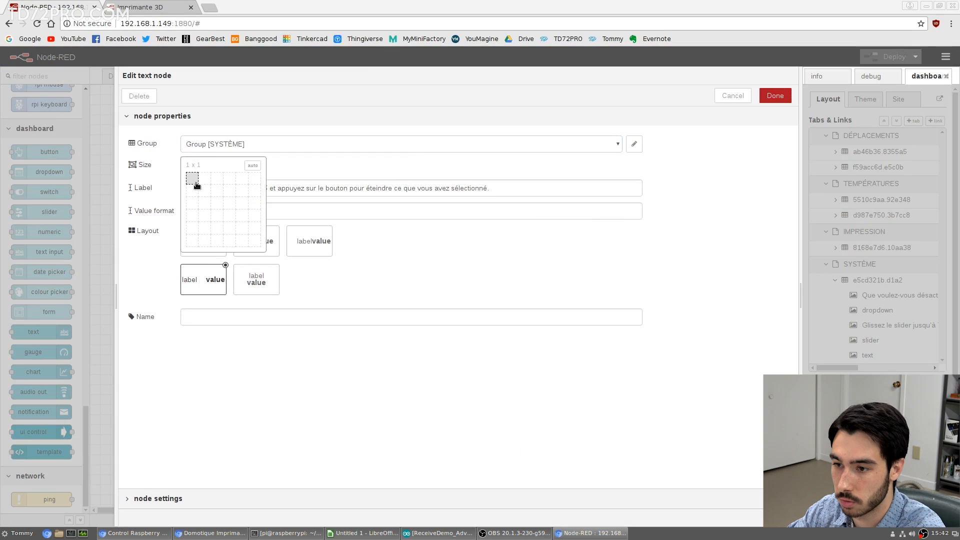
left_click(255, 197)
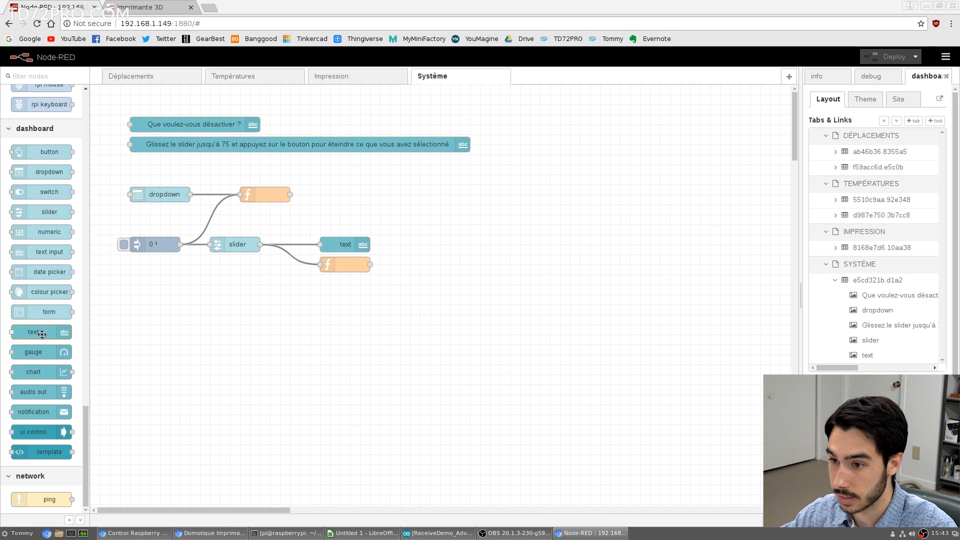
- Add another dashboard text node below the slider instruction node and assign it to Group [SYSTÈME]
left_click_drag(42, 334, 165, 166)
double_click(164, 166)
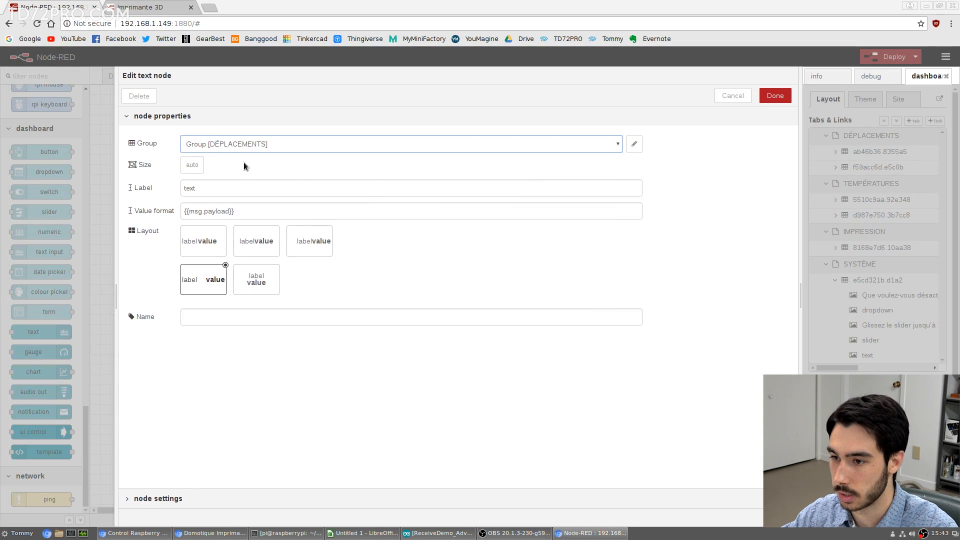
left_click(251, 148)
left_click(235, 201)
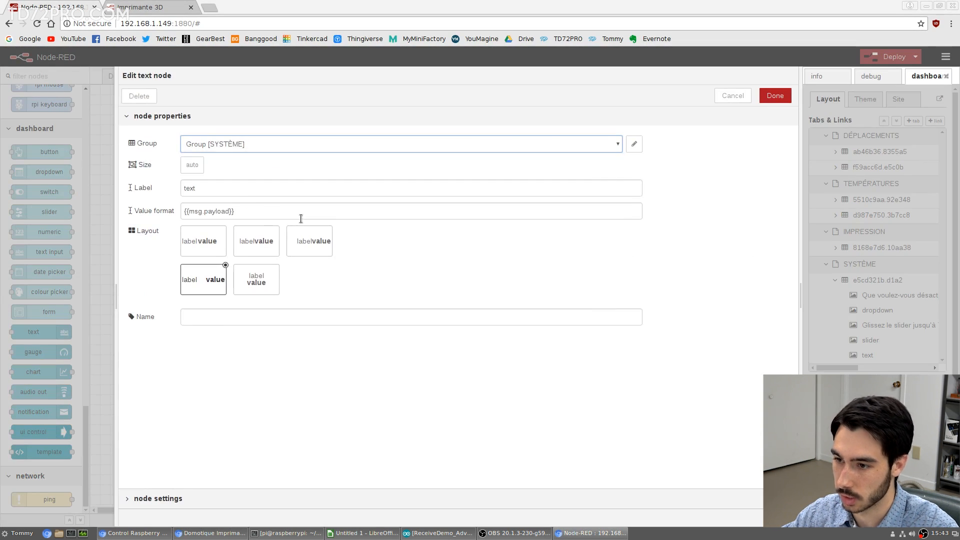
- Label the new text node "ATTENTION, CETTE ACTION EST IRRÉVERSIBLE. SI LE SYSTÈME COMPLET EST ÉTEINT, IL SERA IMPOSSIBLE DE LE RÉACTIVER À DISTANCE." and save it
double_click(238, 187)
key("BackSpace")
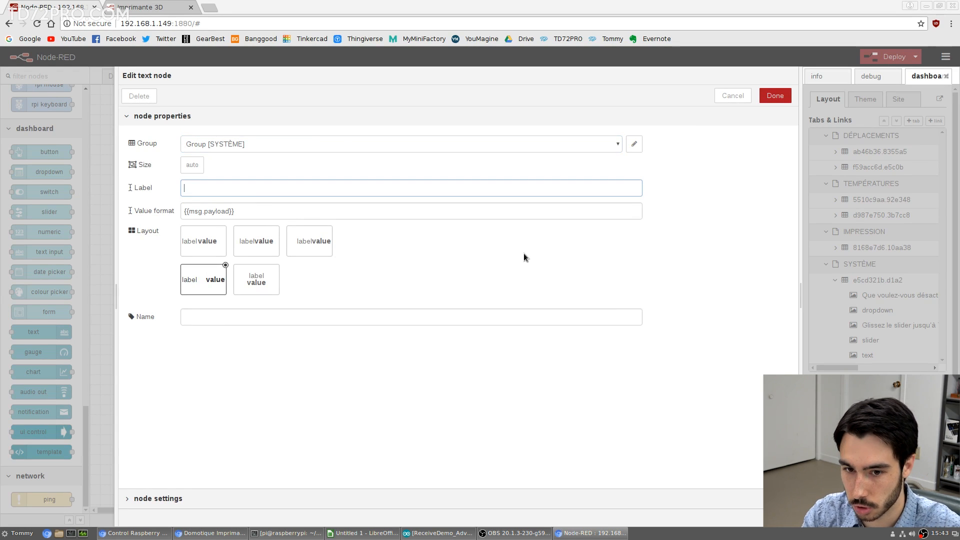
type("ATTENTION, CET")
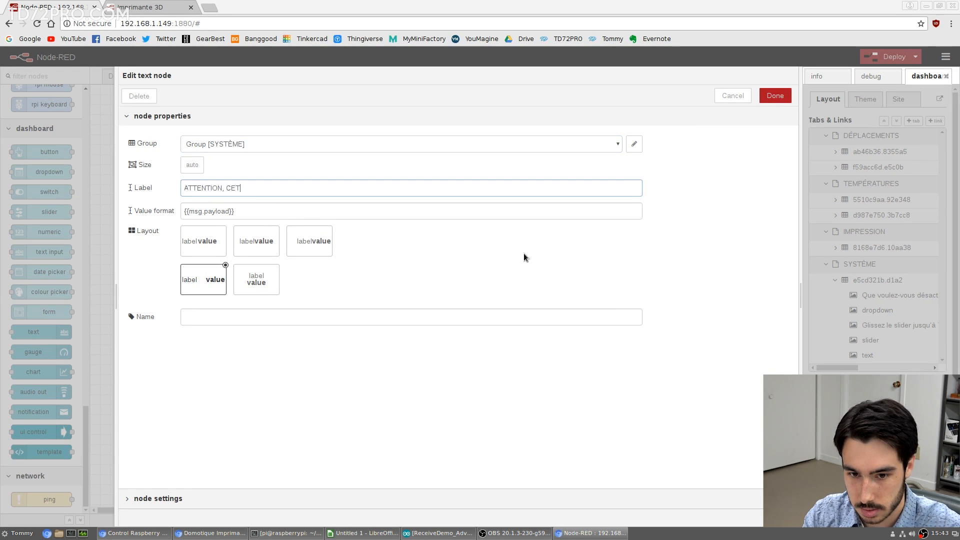
type("TE ACTION EST IRRÉVERSIBLE. SI LE S")
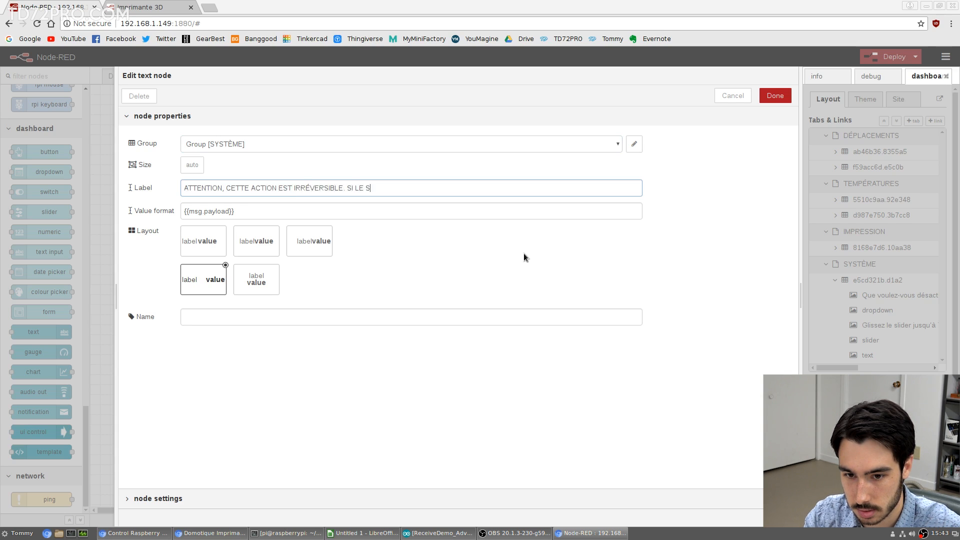
type("YSTÈME COMPLE")
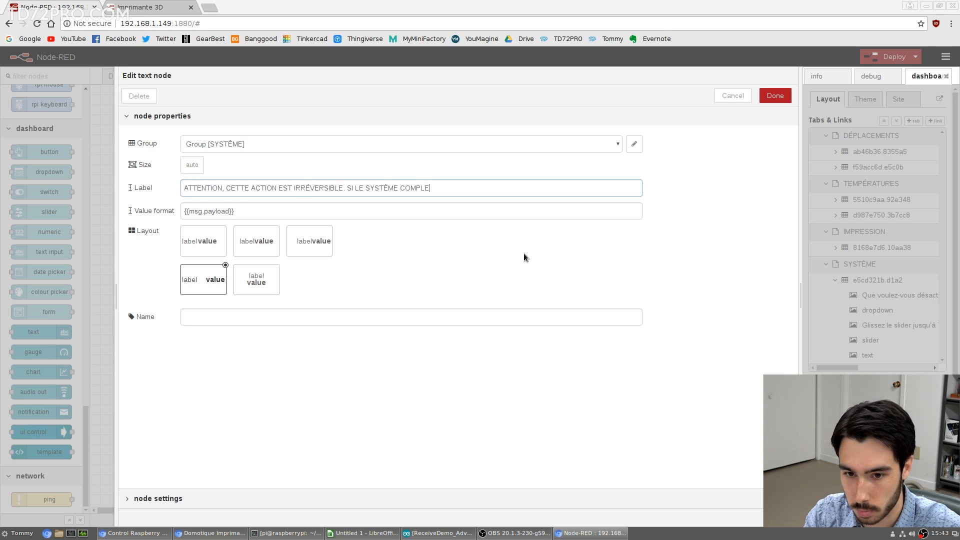
type("T EST ÉTEINT, ")
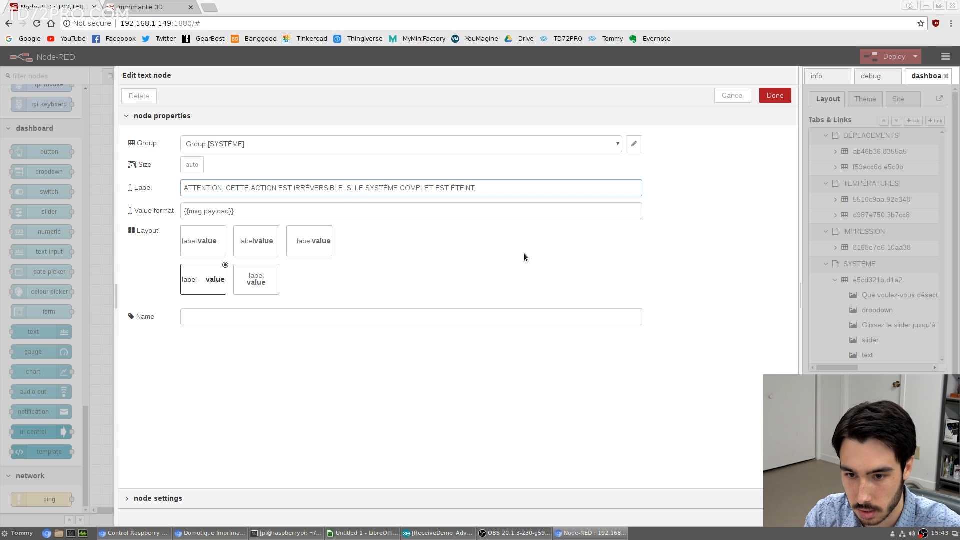
type("IL SERA IMPOSSIBLE")
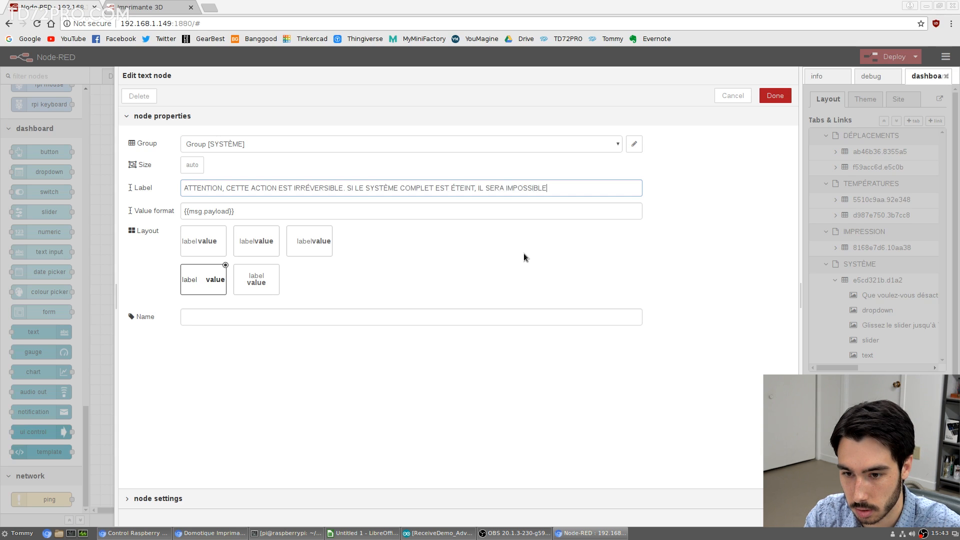
type(" DE LE RÉACTIVER ")
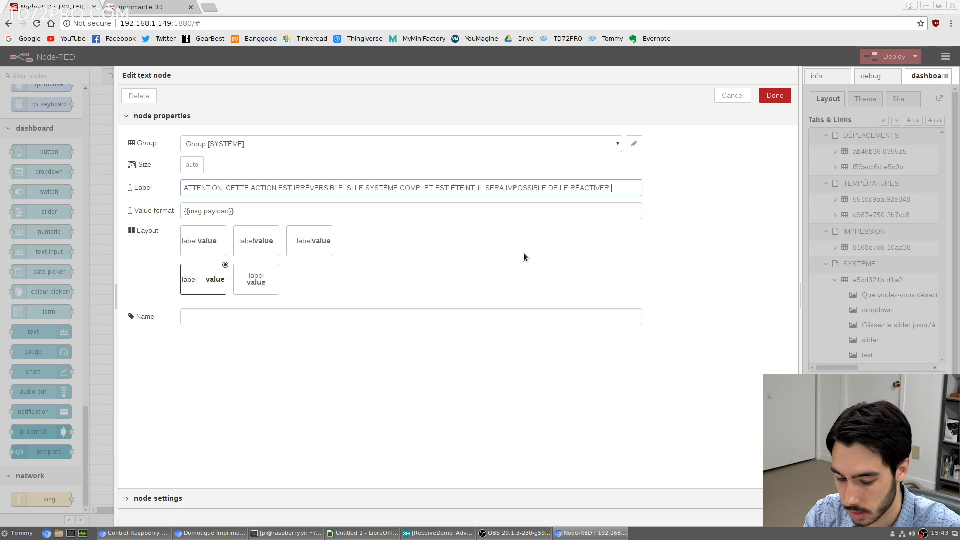
type("À DISTANCE.")
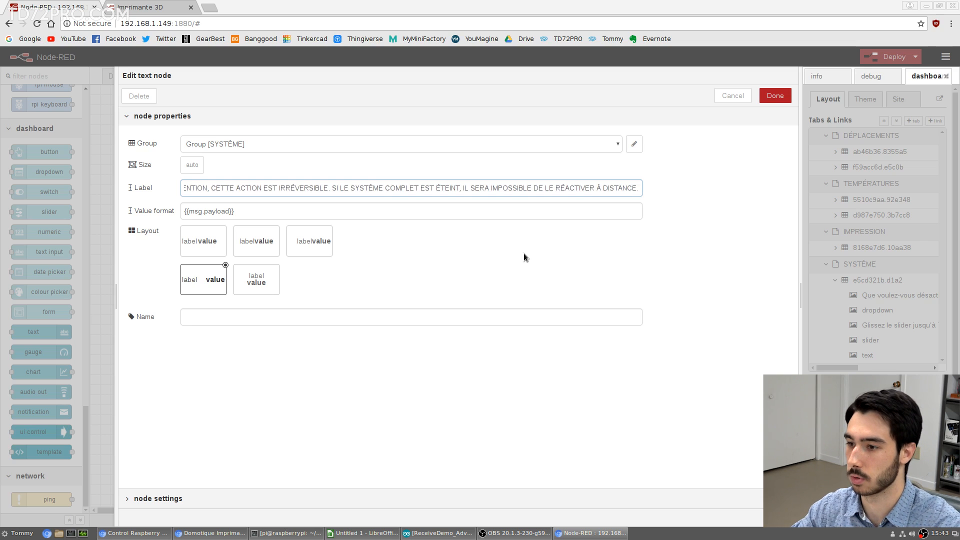
left_click(772, 98)
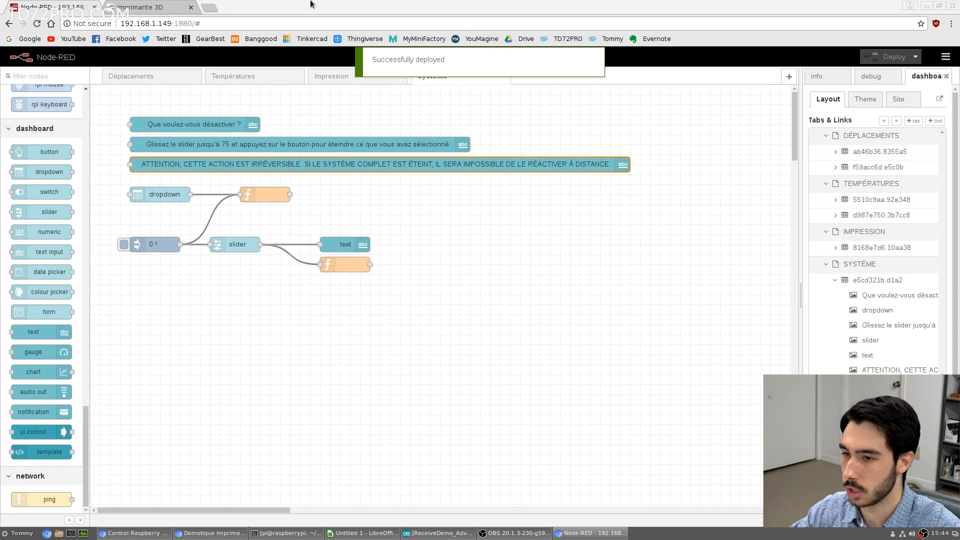
- Resize the warning text node to the full group width and three rows high, and check its fit on the SYSTÈME dashboard page
left_click(167, 6)
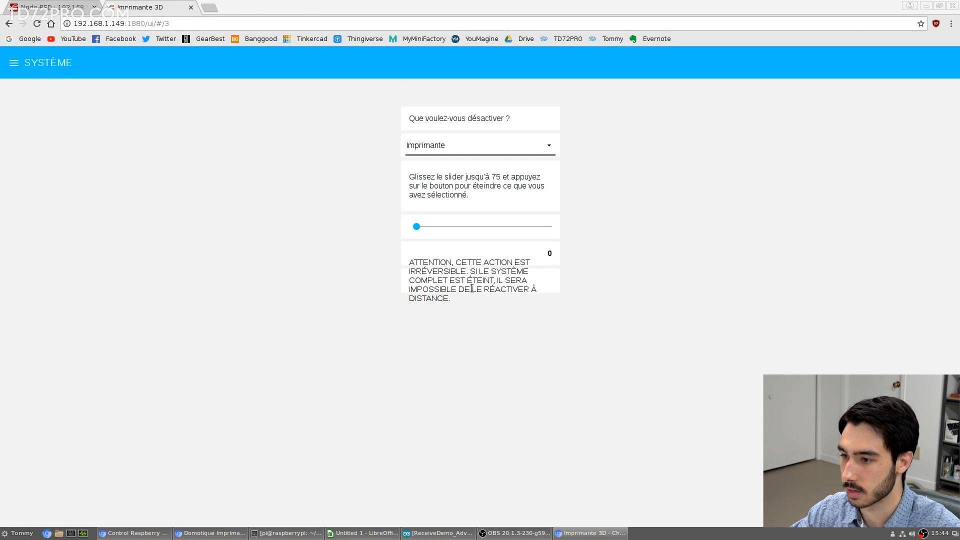
left_click(48, 6)
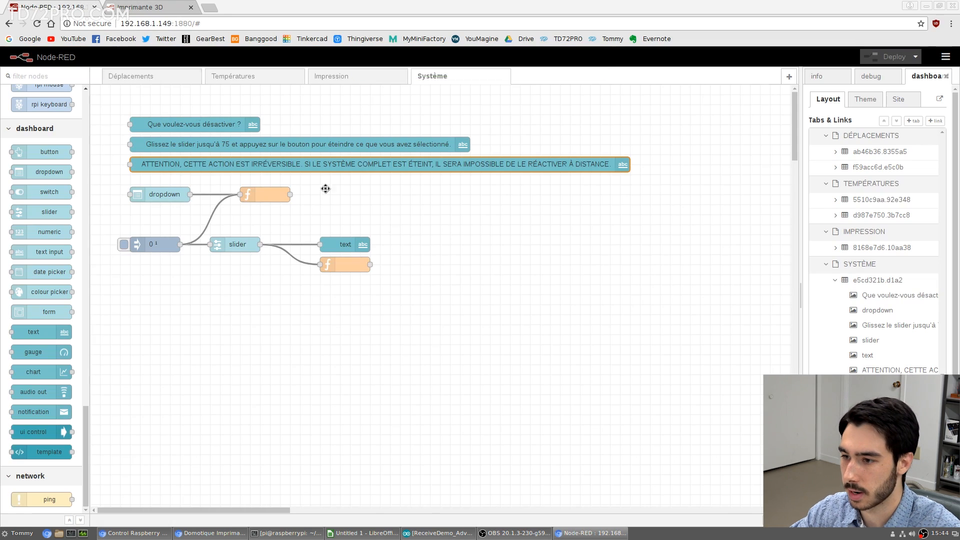
double_click(465, 166)
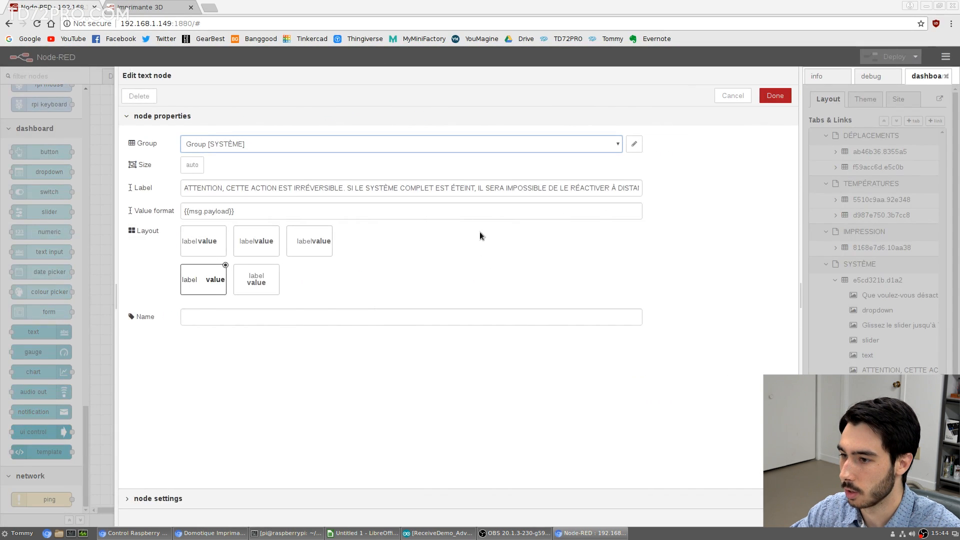
left_click(200, 168)
left_click(266, 191)
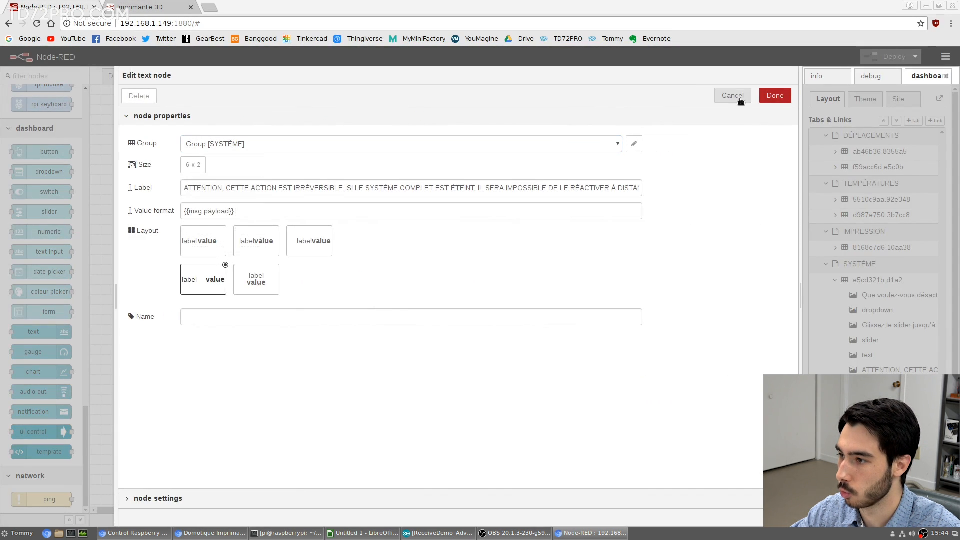
left_click(732, 95)
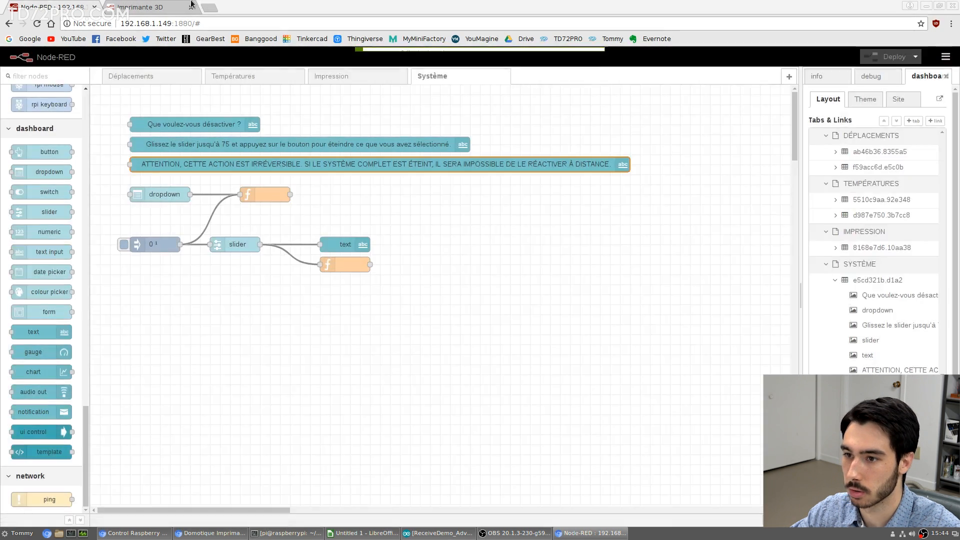
left_click(145, 7)
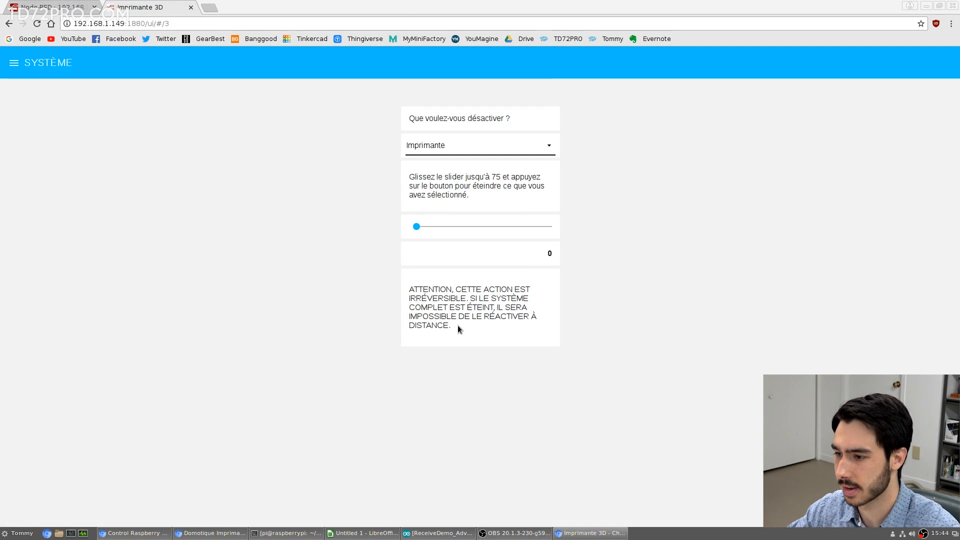
key("ctrl+Tab")
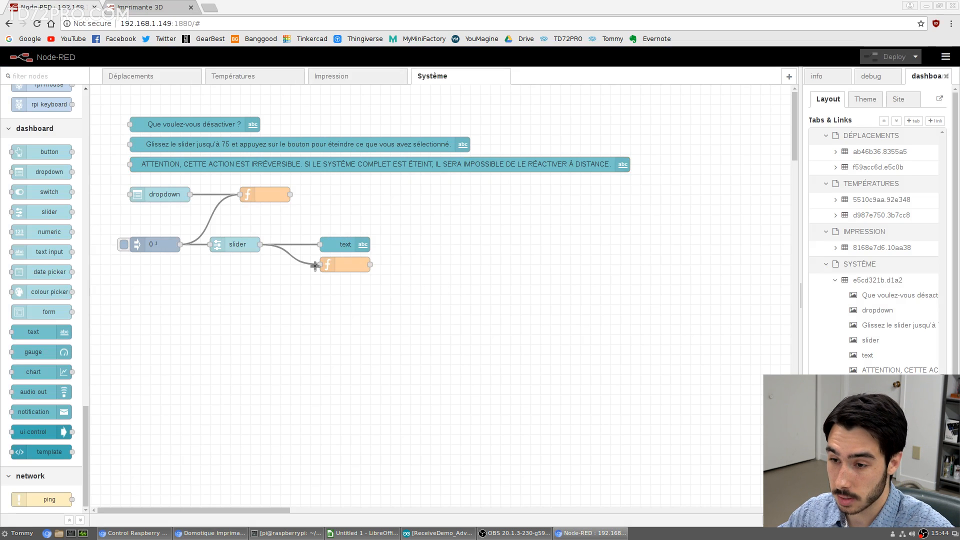
- Add a dashboard button node below the slider branch, labelled "Désactiver", in Group [SYSTÈME] with a red background
left_click_drag(38, 155, 135, 305)
double_click(154, 305)
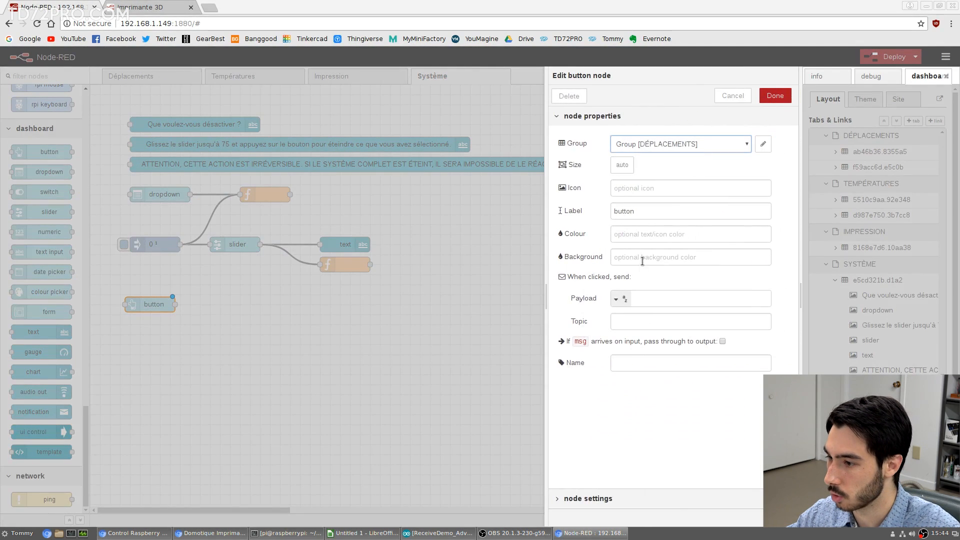
double_click(640, 212)
type("d")
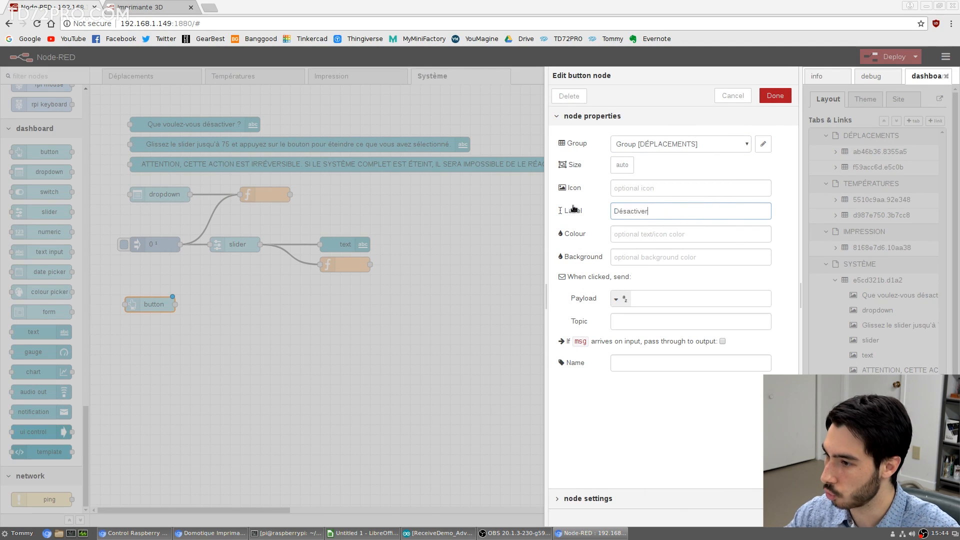
left_click(680, 144)
left_click(670, 201)
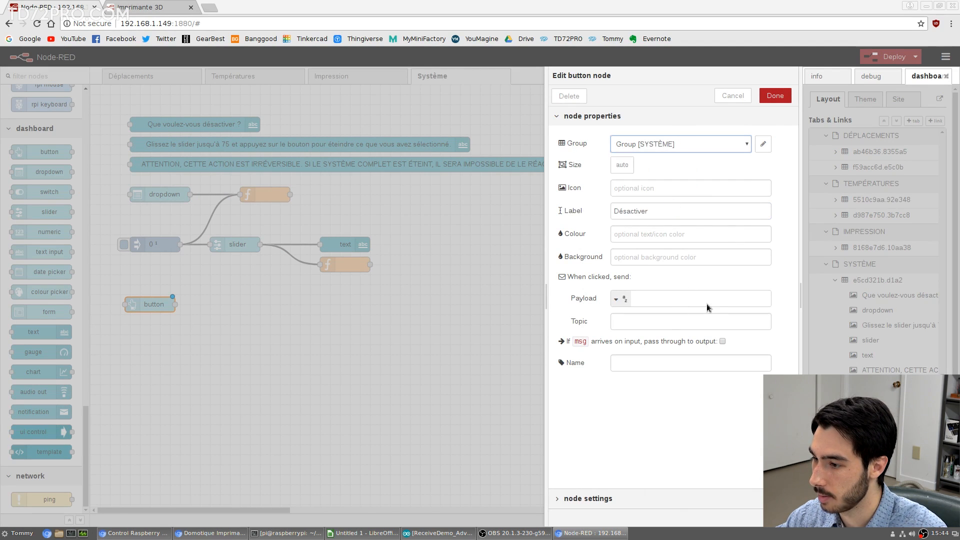
left_click(654, 256)
type("red")
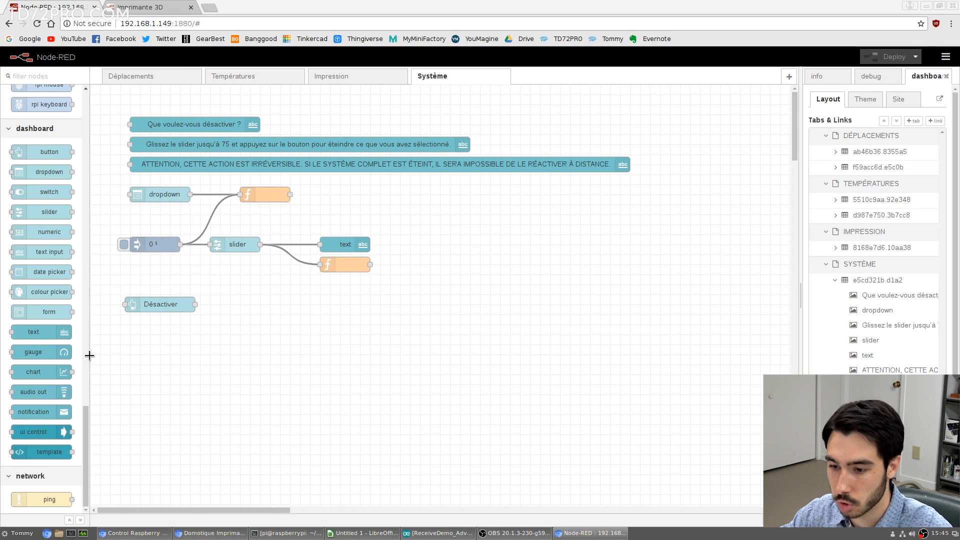
- Add a switch node beside the Désactiver button node and wire the button's output to it
scroll(78, 337, "up", 20)
scroll(63, 314, "up", 5)
left_click_drag(49, 128, 245, 304)
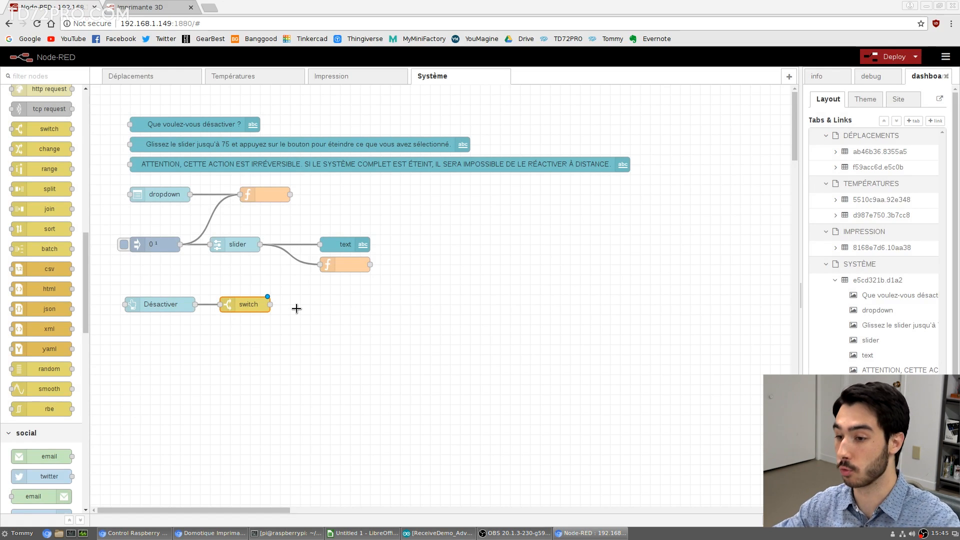
- Configure the new switch node to test whether flow.valSlider == 75 and save it
double_click(241, 303)
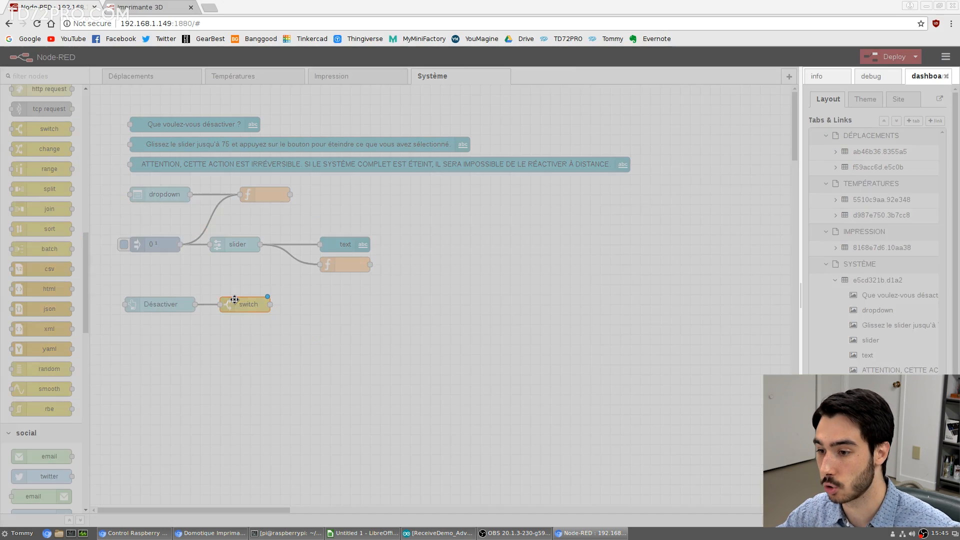
left_click(608, 168)
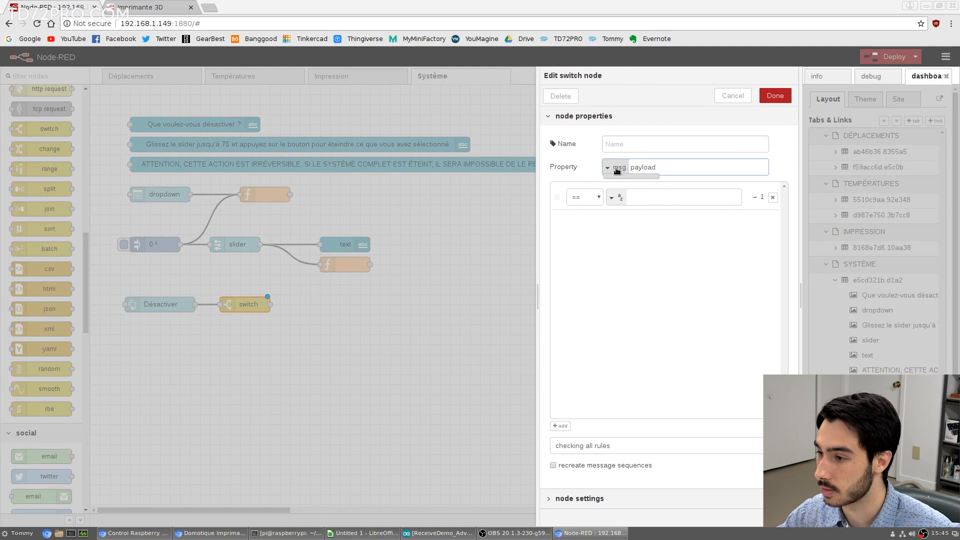
left_click(631, 200)
double_click(659, 167)
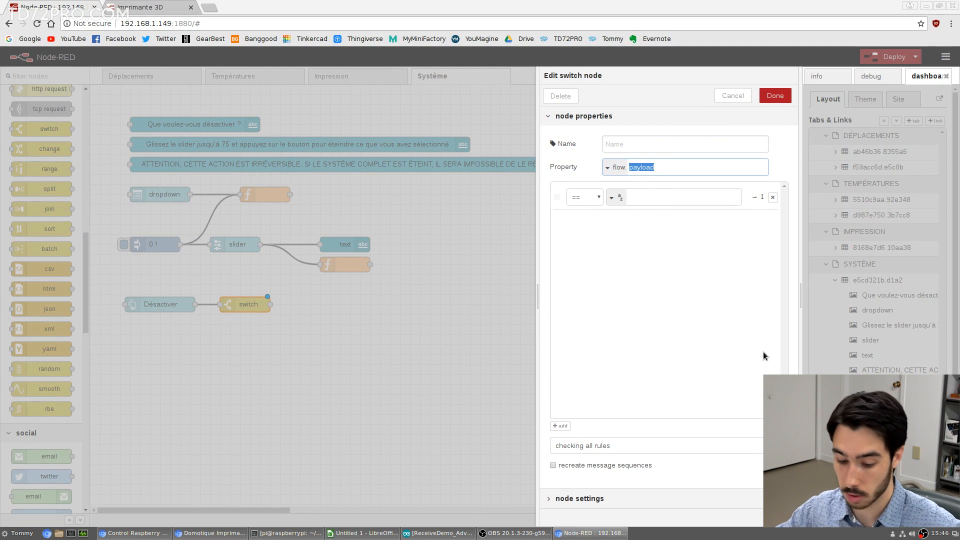
type("valSlider")
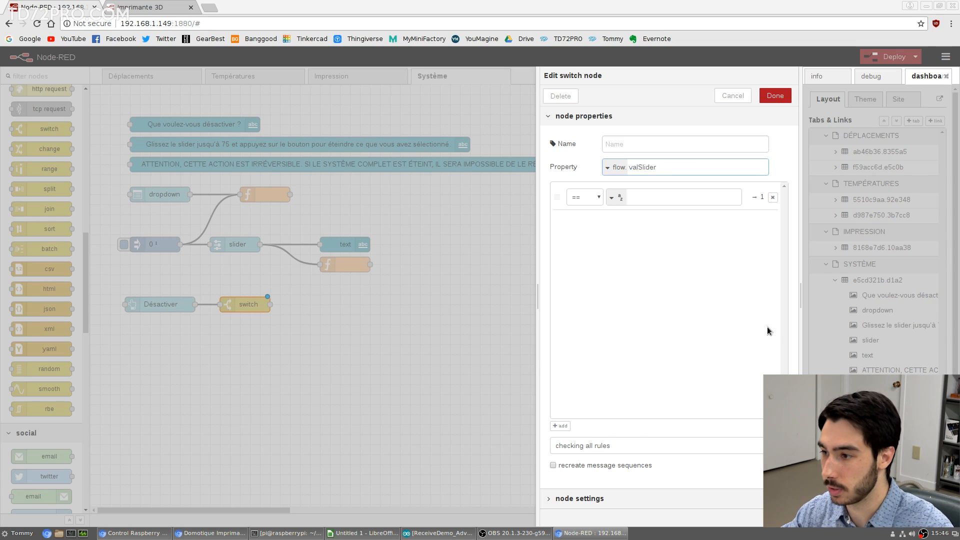
left_click(635, 197)
type("75")
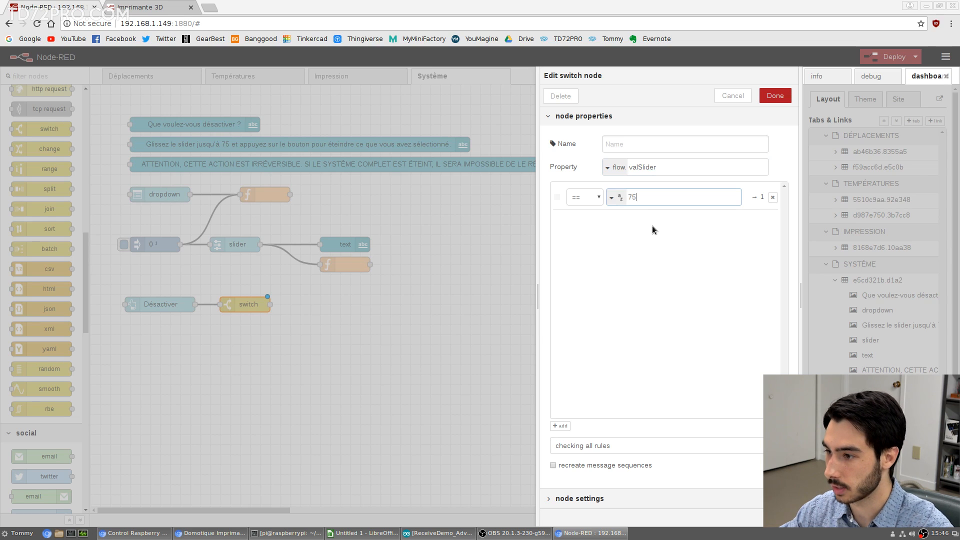
left_click_drag(686, 167, 626, 167)
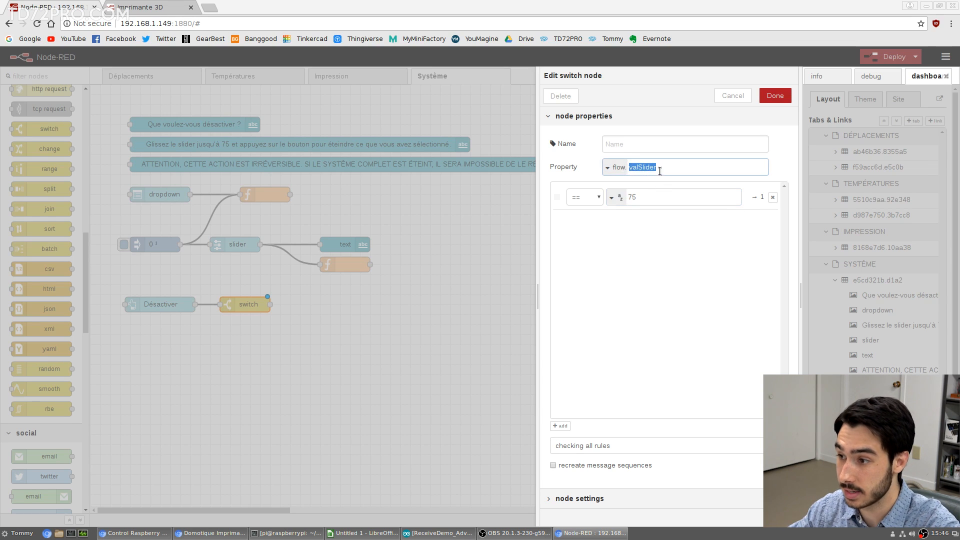
left_click(651, 193)
left_click(775, 95)
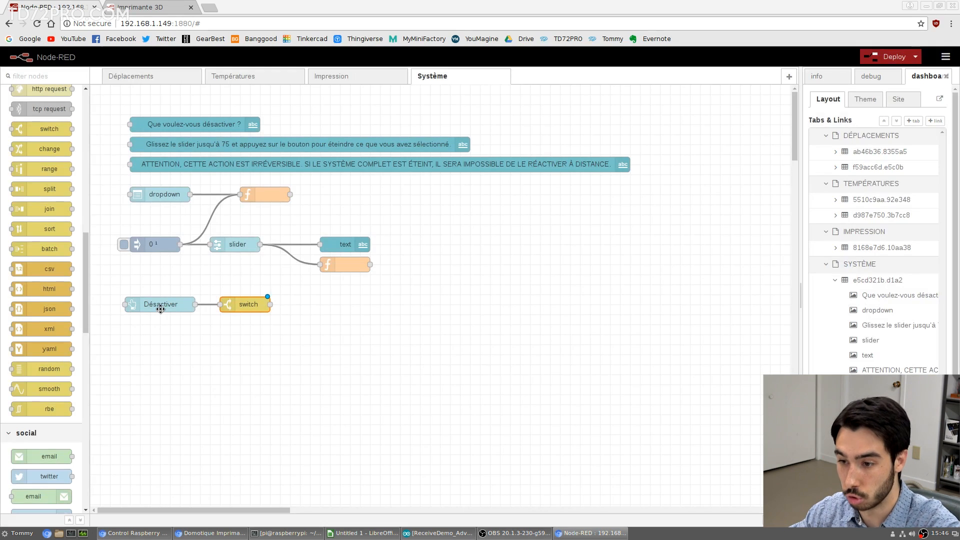
left_click(161, 307)
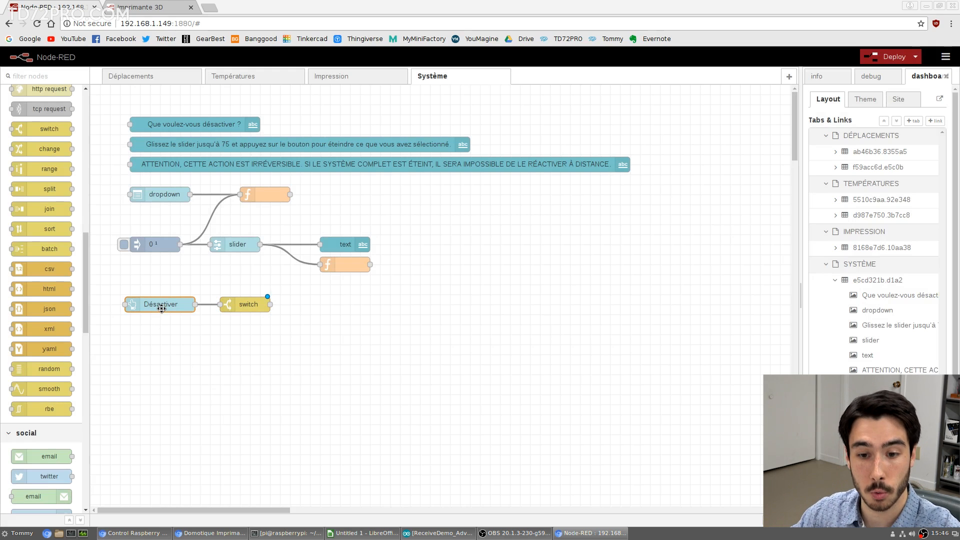
left_click(381, 342)
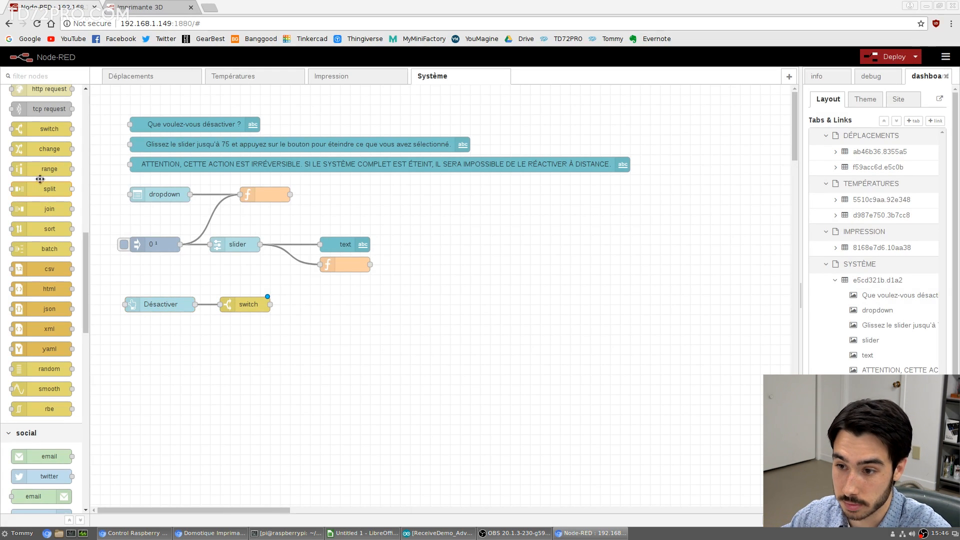
- Add a second switch node wired after the first one and set its property to flow.choix
left_click_drag(53, 132, 327, 309)
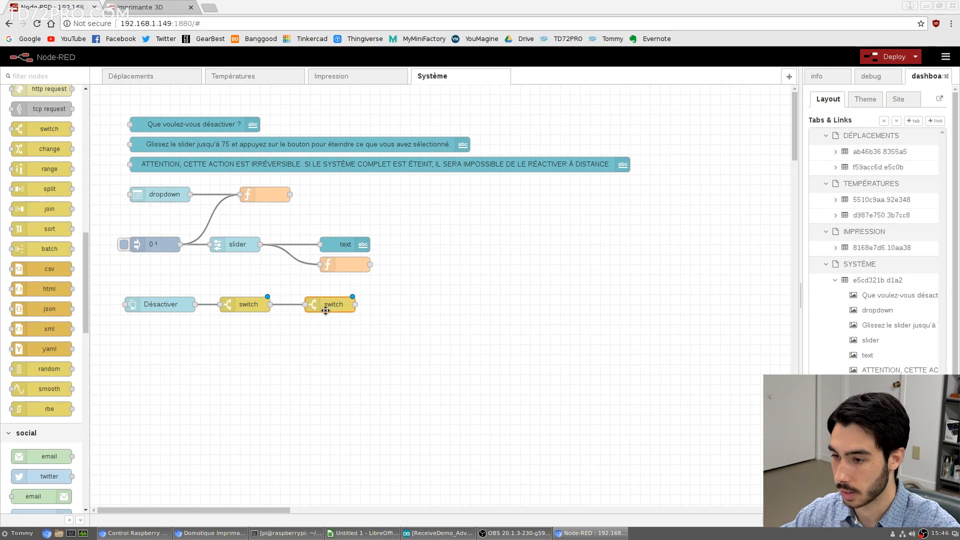
double_click(326, 309)
left_click(613, 167)
left_click(638, 197)
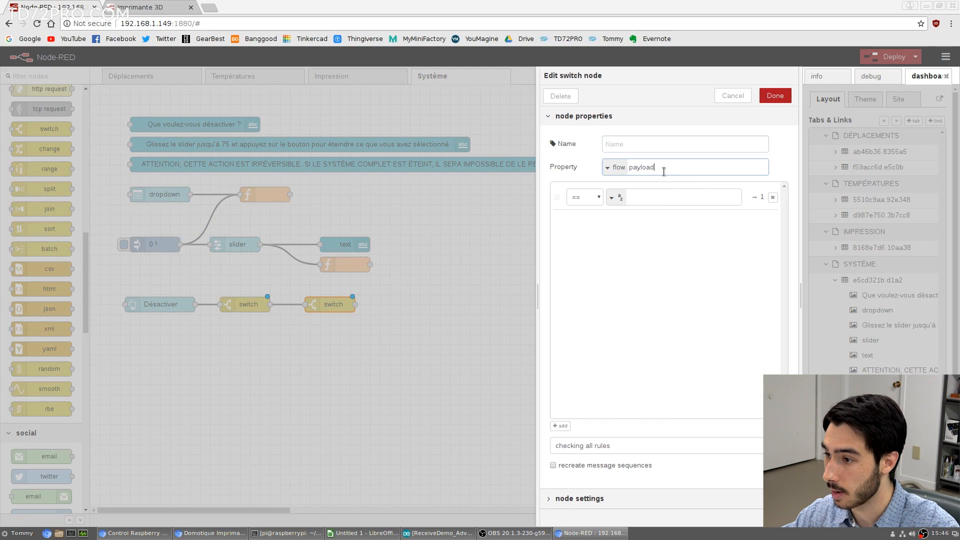
left_click_drag(662, 169, 624, 167)
key("BackSpace")
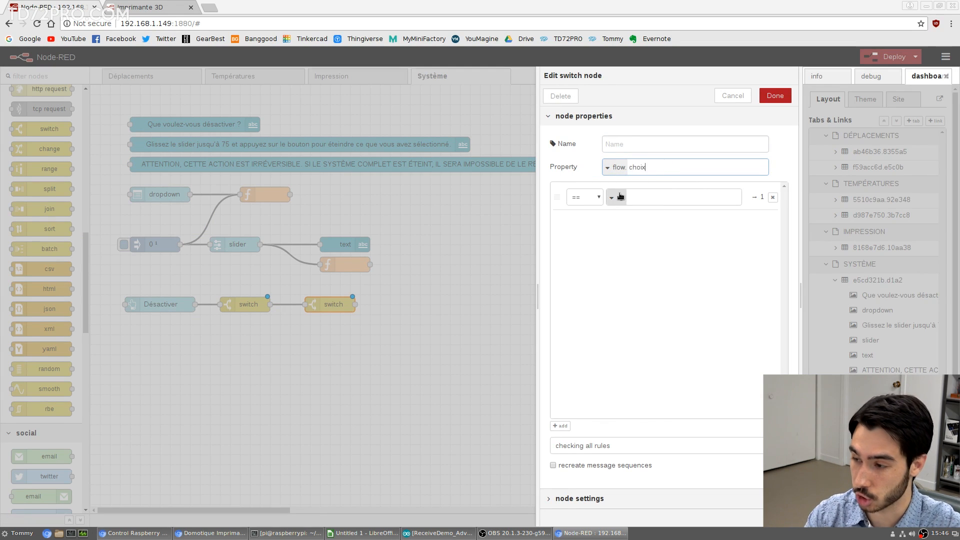
- Give the second switch node two rules, == imprimante and == systeme, and save it
left_click(561, 426)
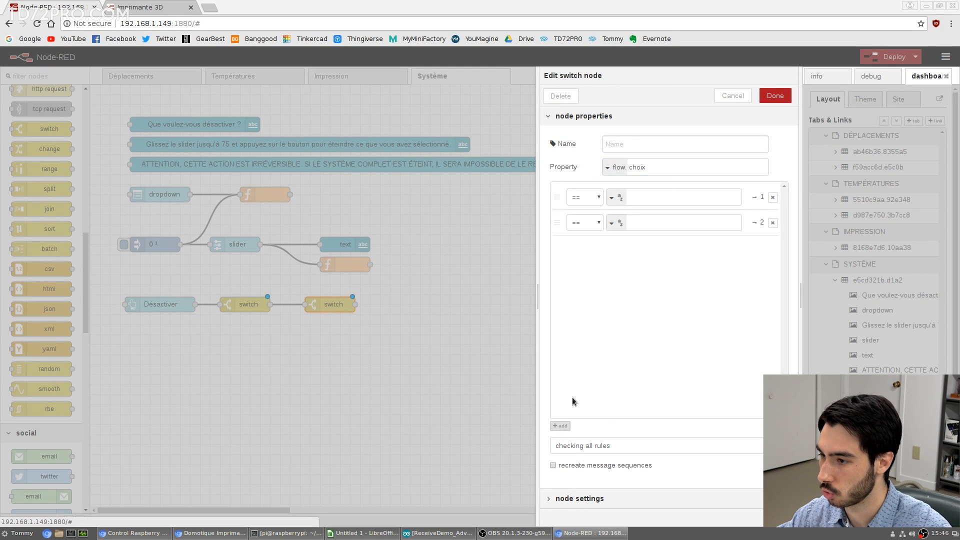
left_click(653, 197)
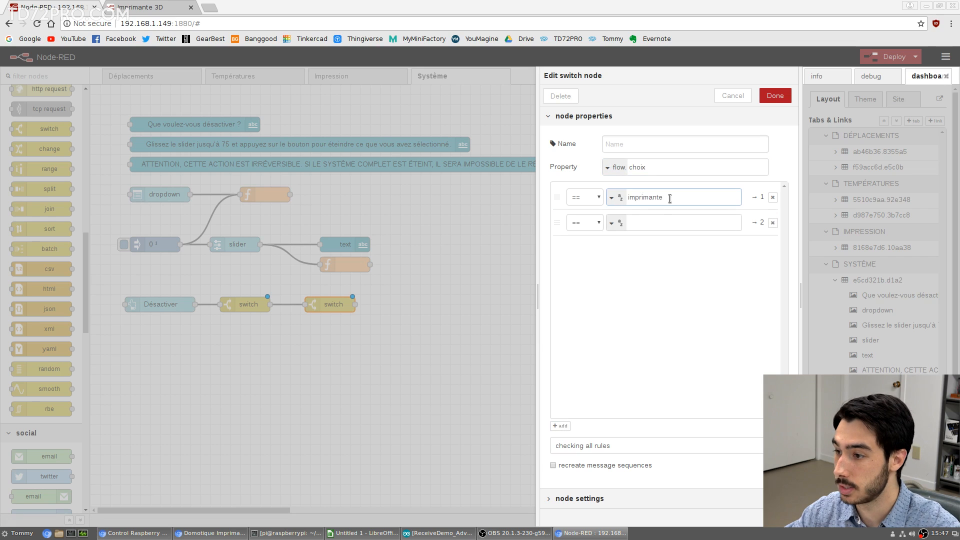
left_click_drag(669, 199, 622, 198)
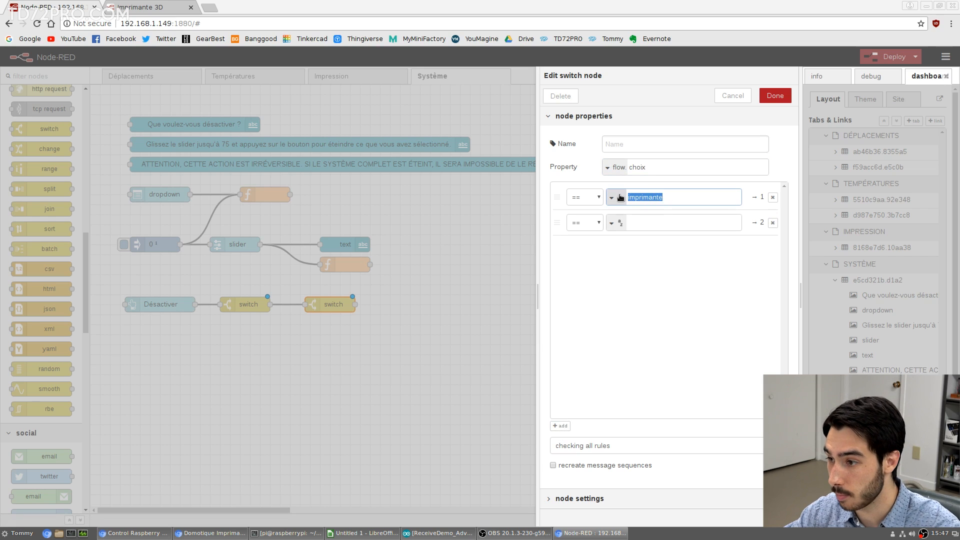
left_click(750, 198)
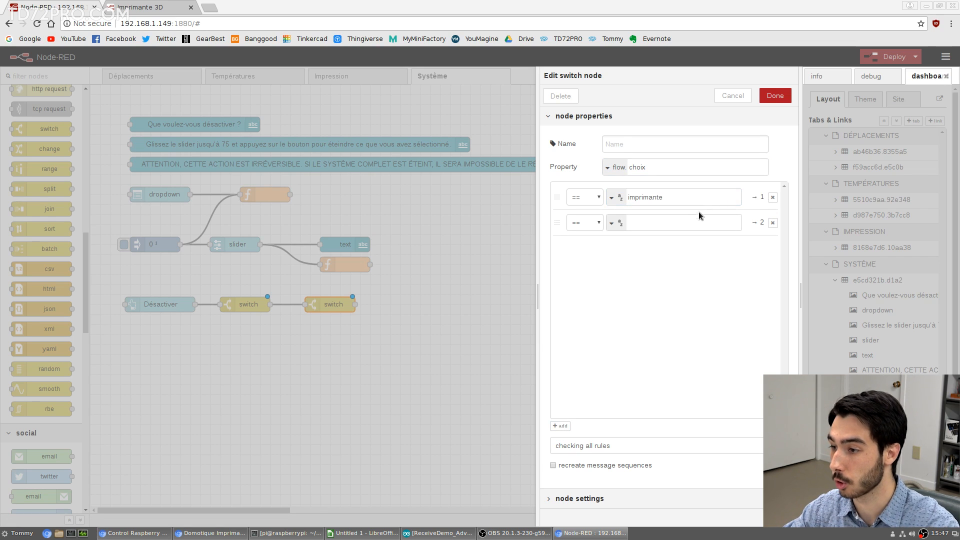
left_click(716, 221)
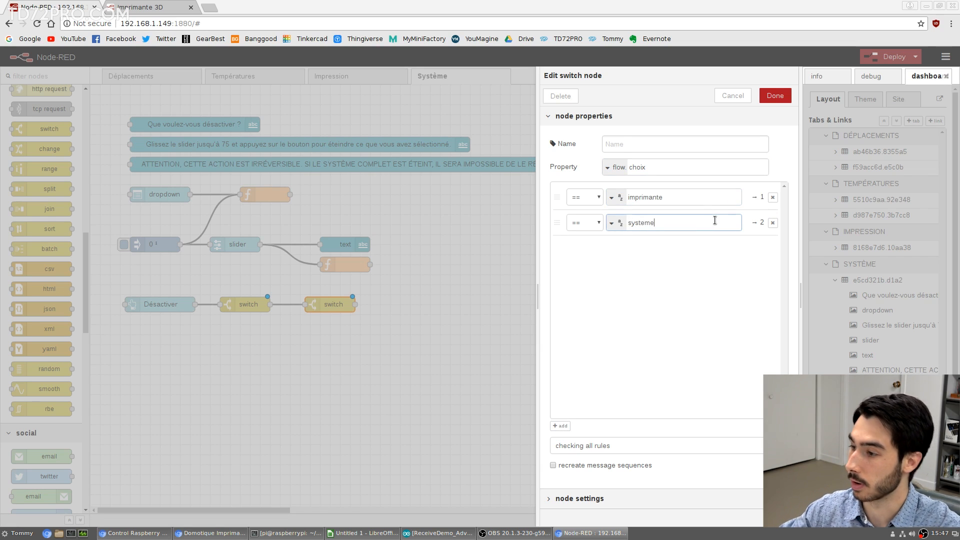
left_click(775, 96)
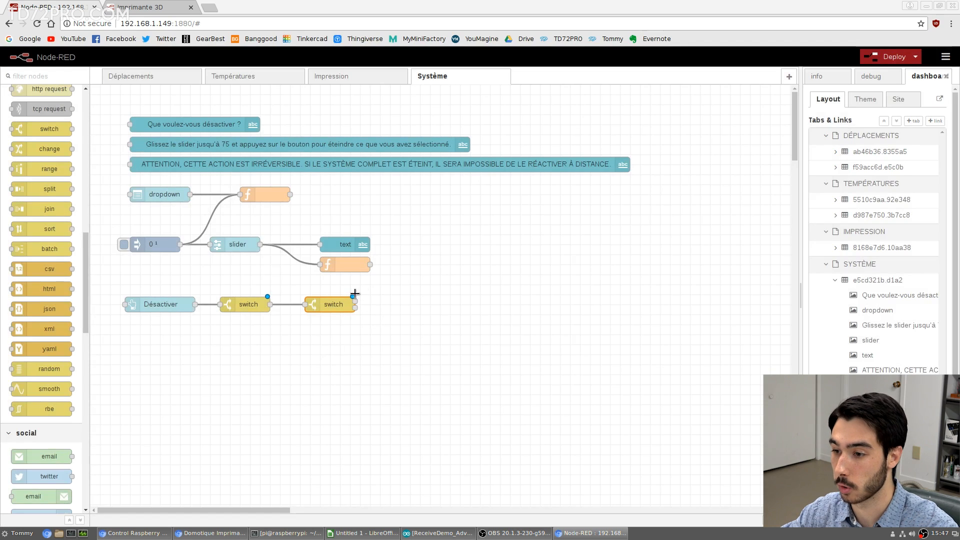
- Add an exec node beside the second switch node with the command /home/pi/433Utils/RPi_utils/codesend
left_click_drag(86, 305, 85, 400)
left_click_drag(33, 331, 426, 300)
double_click(425, 301)
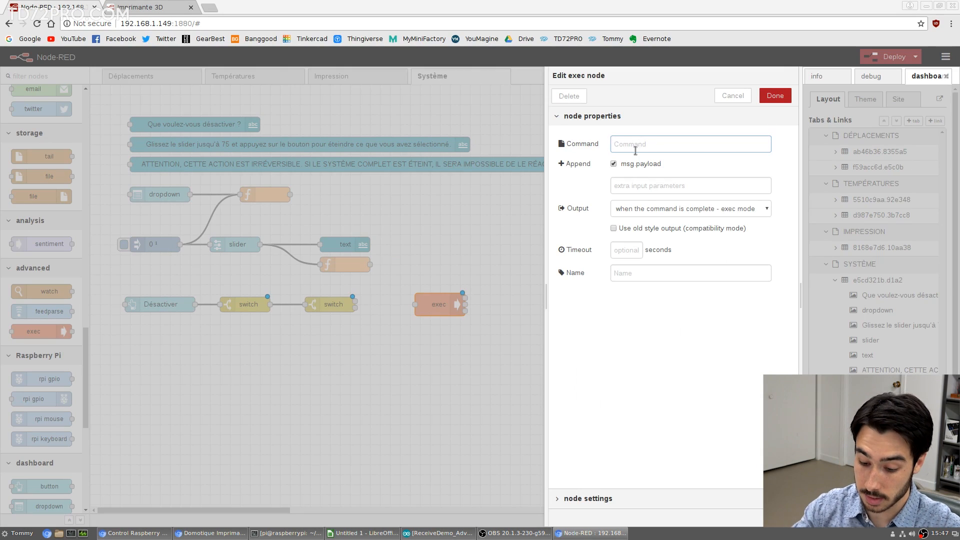
type("/")
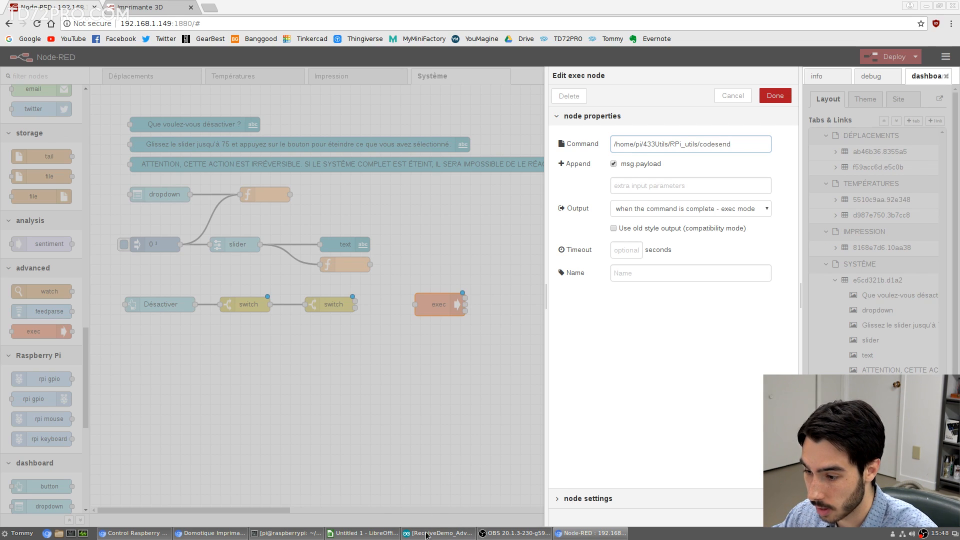
- Copy the SW1-0 code 4281660 from the LibreOffice Calc sheet, append it to the exec node's codesend command and save the node
left_click(362, 533)
left_click(453, 280)
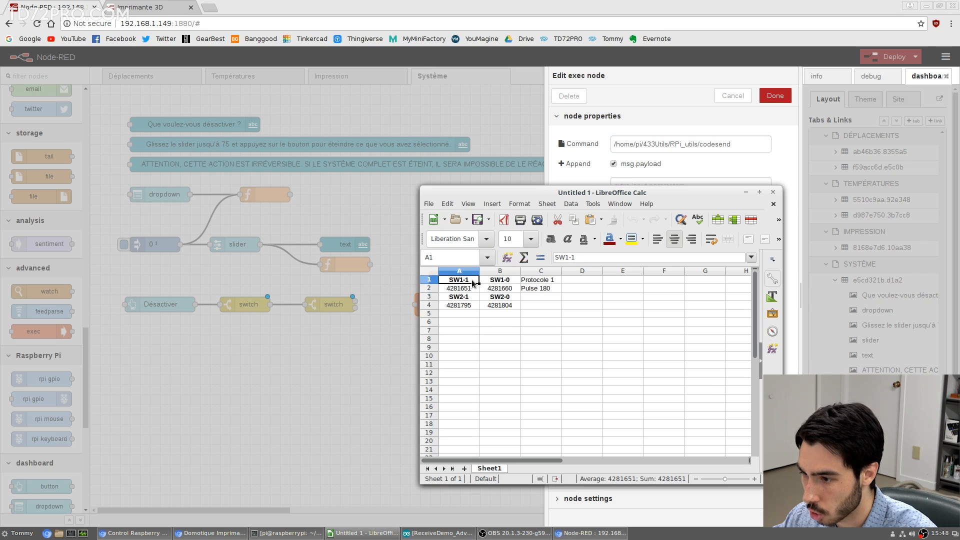
left_click(510, 290)
left_click(568, 257)
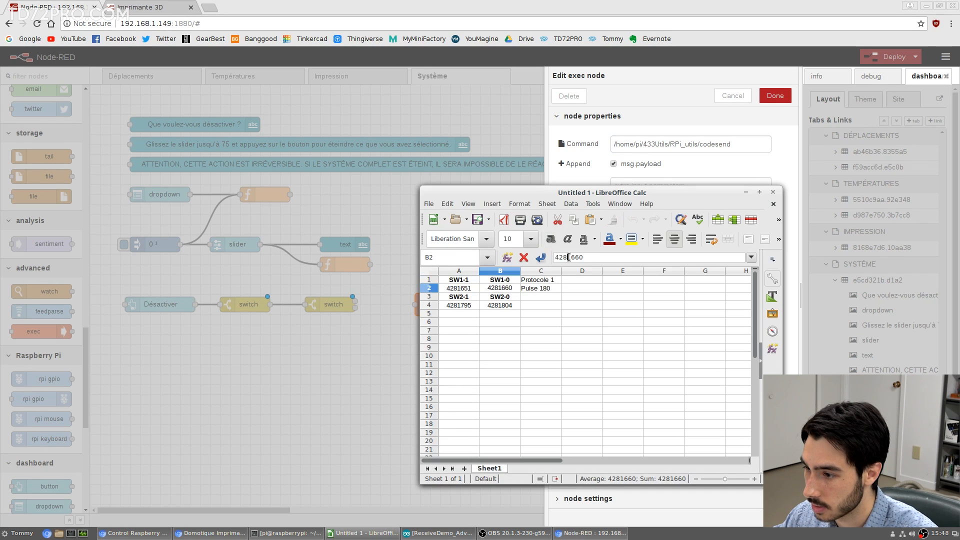
double_click(568, 257)
key("ctrl+c")
left_click(756, 145)
key("ctrl+v")
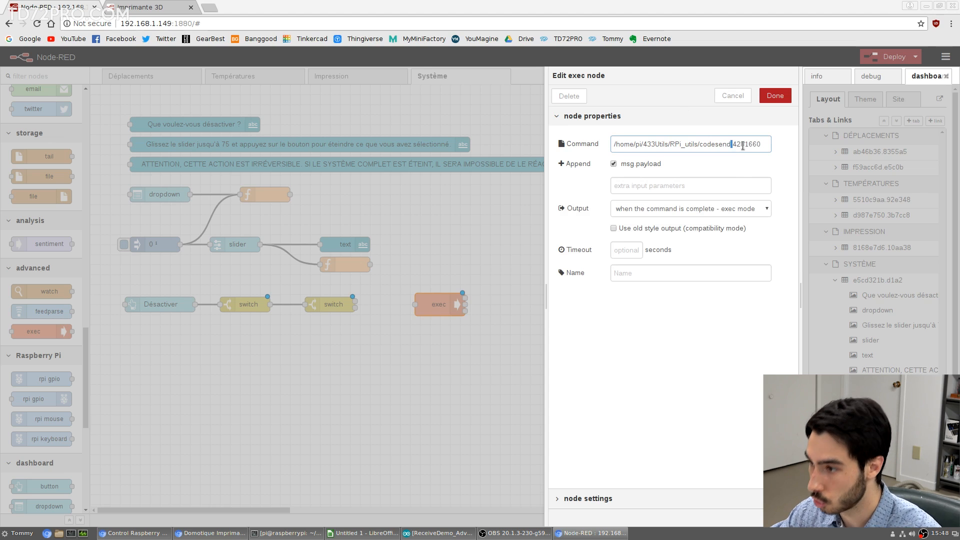
left_click(743, 145)
left_click(775, 96)
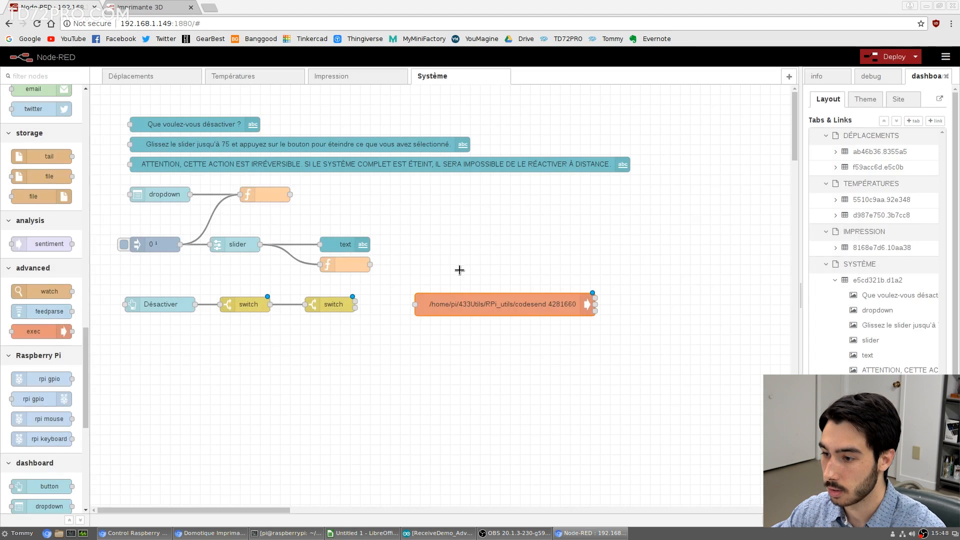
- Duplicate the codesend exec node and place the copy directly below the original
left_click(457, 307)
key("ctrl+c")
key("ctrl+v")
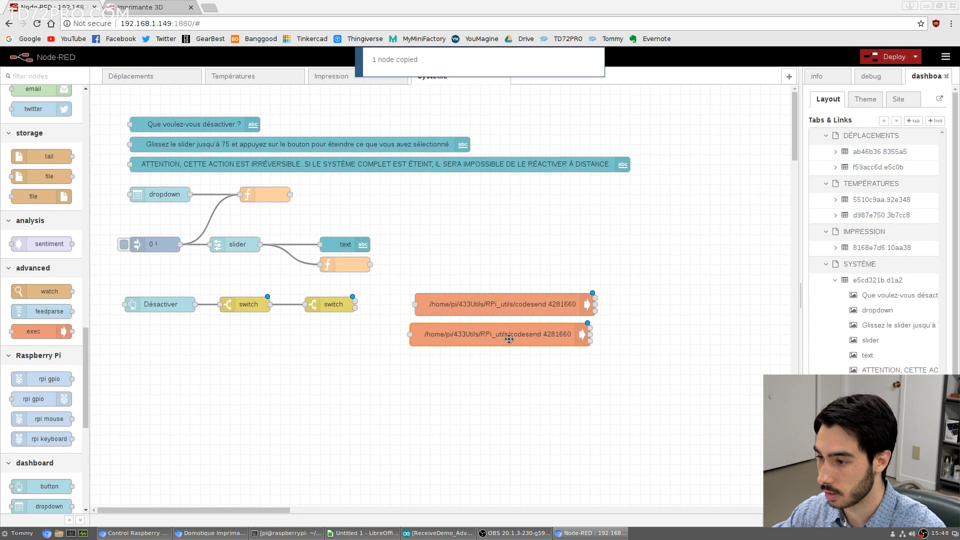
left_click(508, 336)
- Replace the code in the copied exec node's command with the SW2-0 code 4281804 from the Calc sheet and save it
double_click(515, 336)
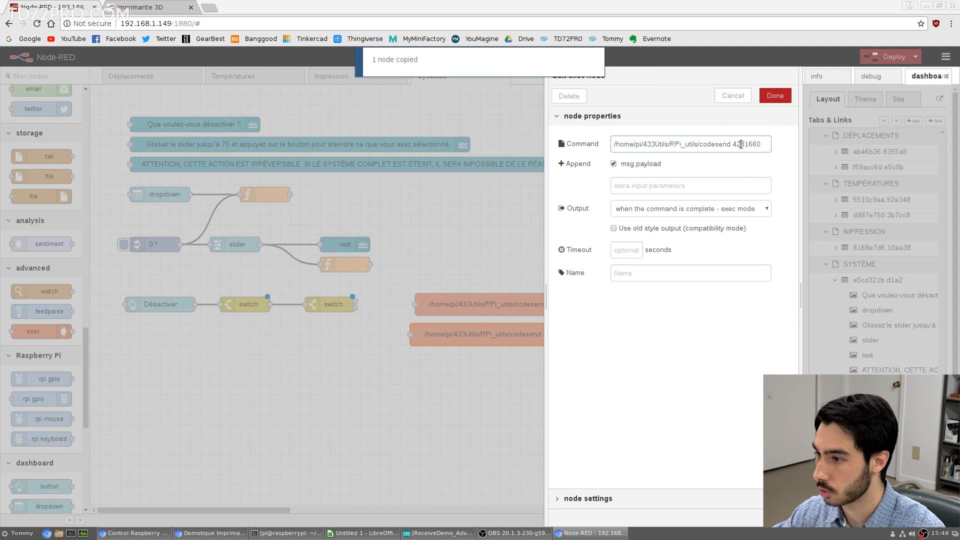
left_click_drag(734, 145, 774, 146)
key("BackSpace")
key("alt+Tab")
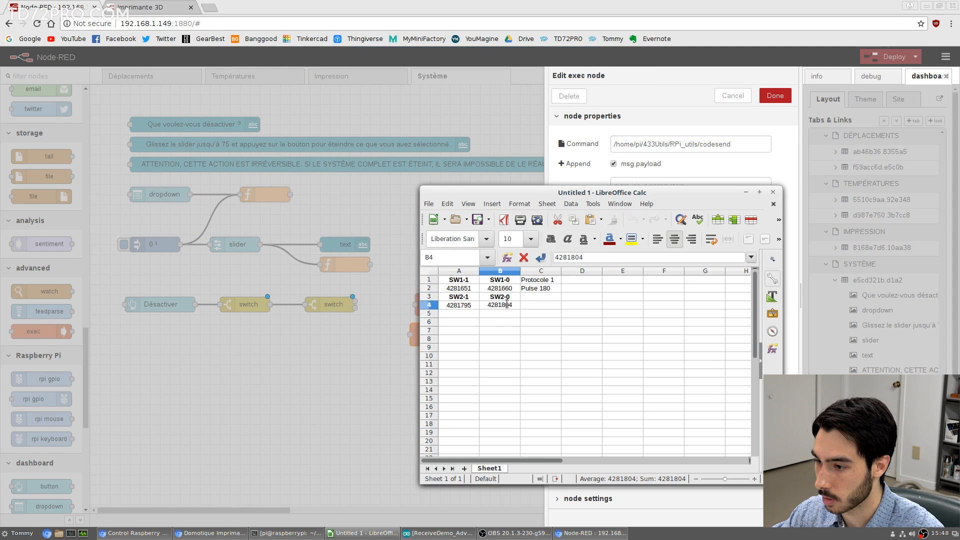
double_click(512, 302)
left_click_drag(512, 302, 501, 303)
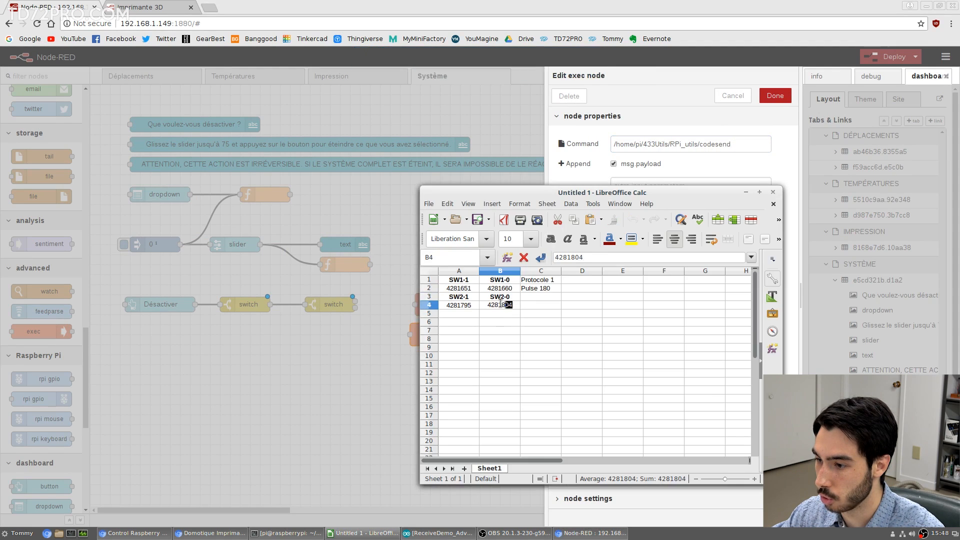
double_click(598, 258)
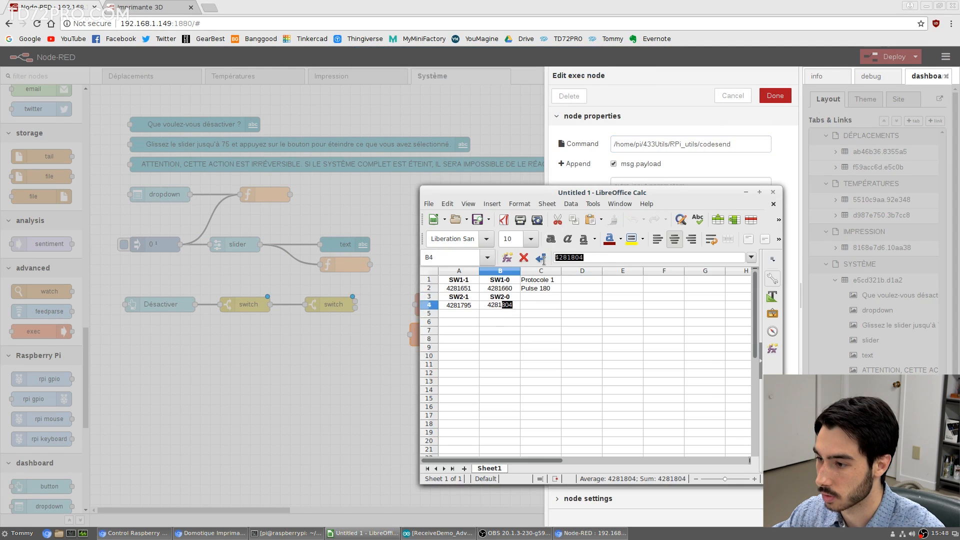
left_click(761, 145)
key("ctrl+v")
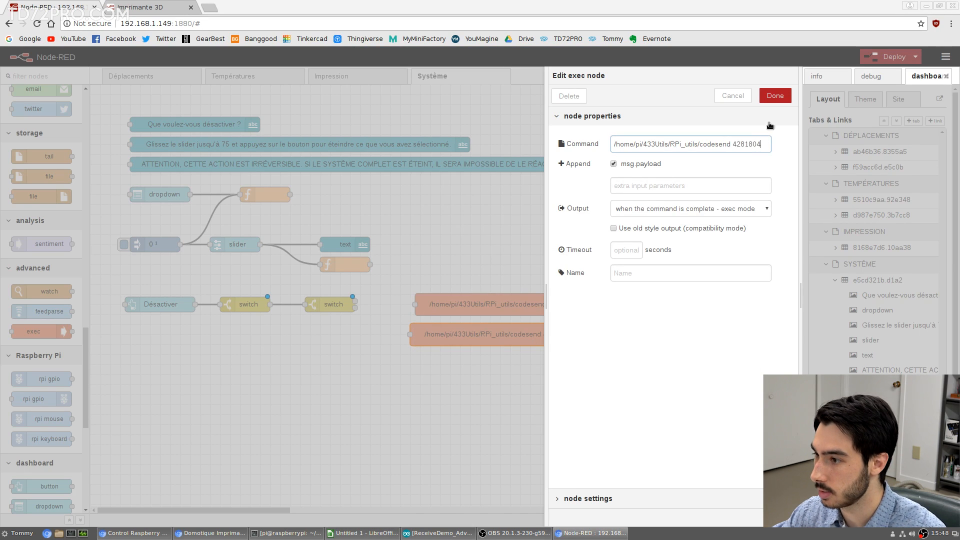
left_click(775, 96)
- Wire the second switch node's first output to the 4281660 exec node and its second output to the 4281804 exec node
left_click_drag(364, 302, 415, 304)
left_click_drag(355, 308, 411, 334)
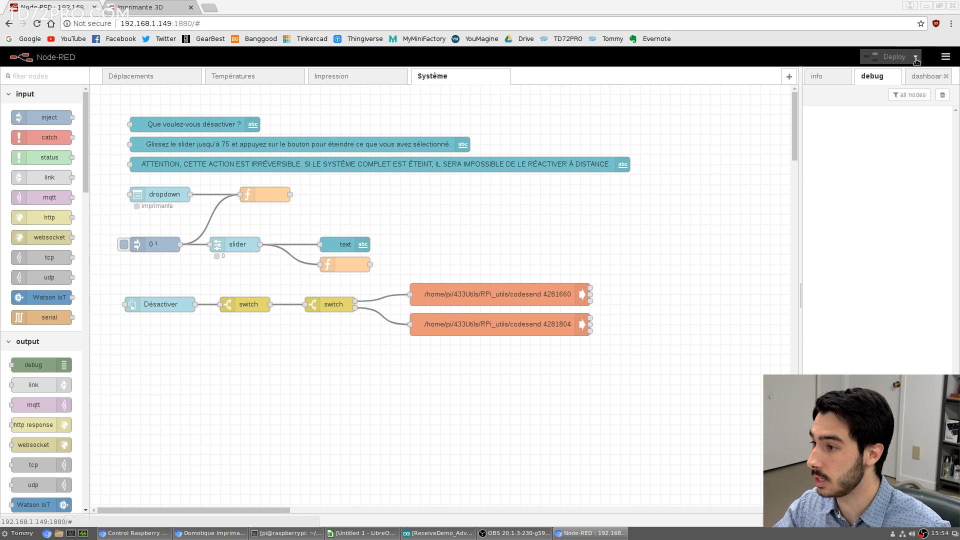
- View the deployment options and trigger the inject node to send 0 to the slider and the dropdown's function node
left_click(917, 61)
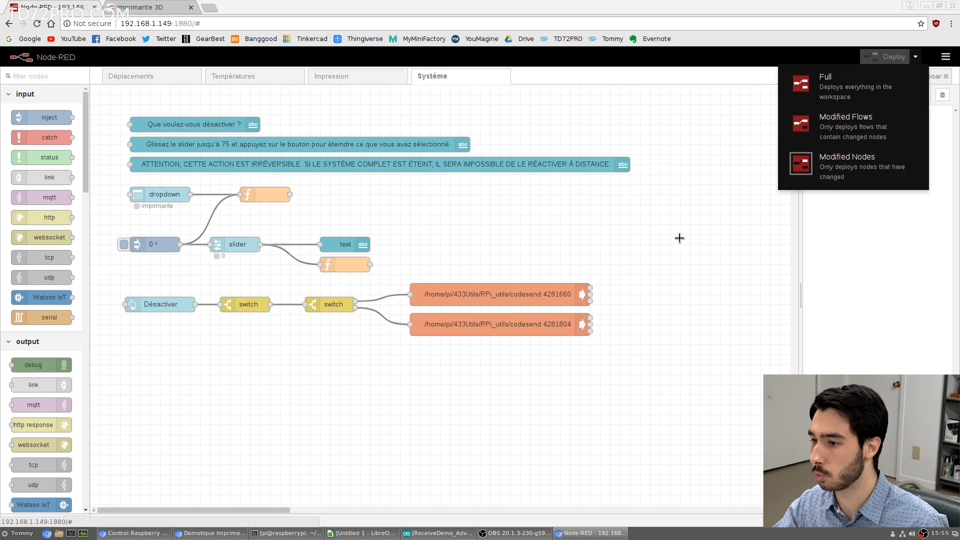
left_click(123, 245)
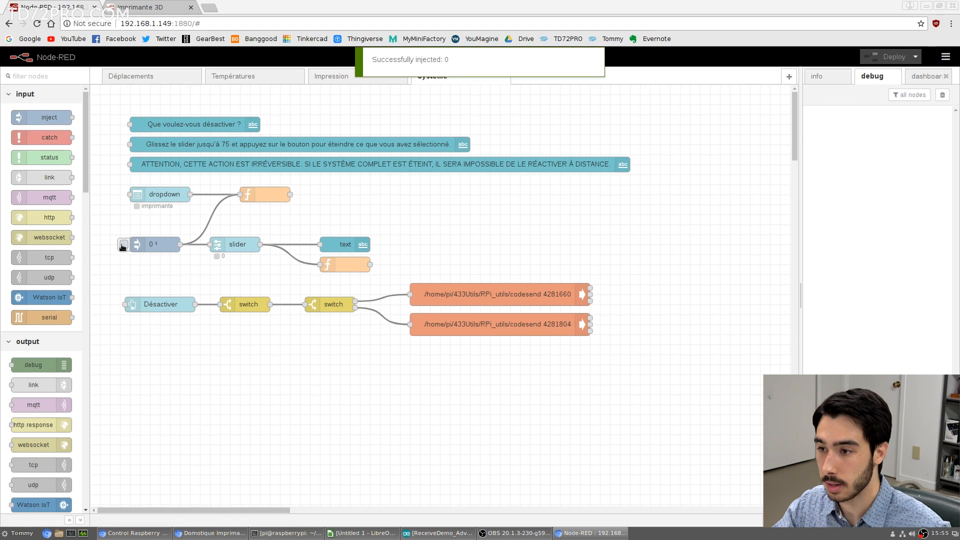